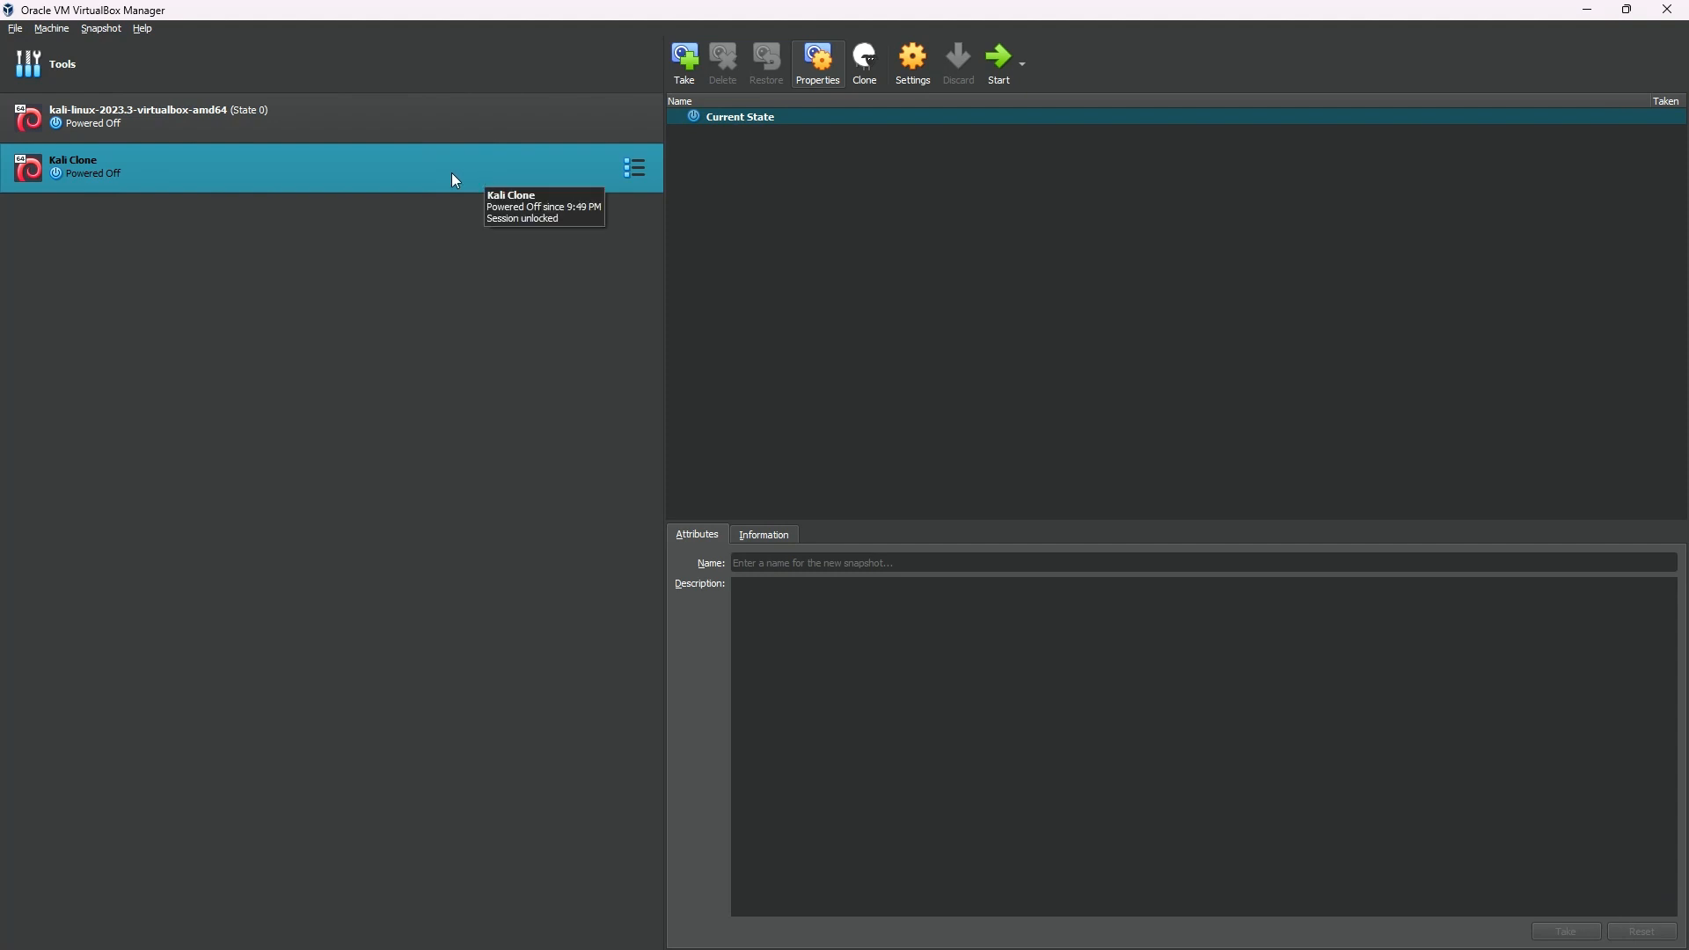
{"action": "left_click", "coordinate": [244, 115]}
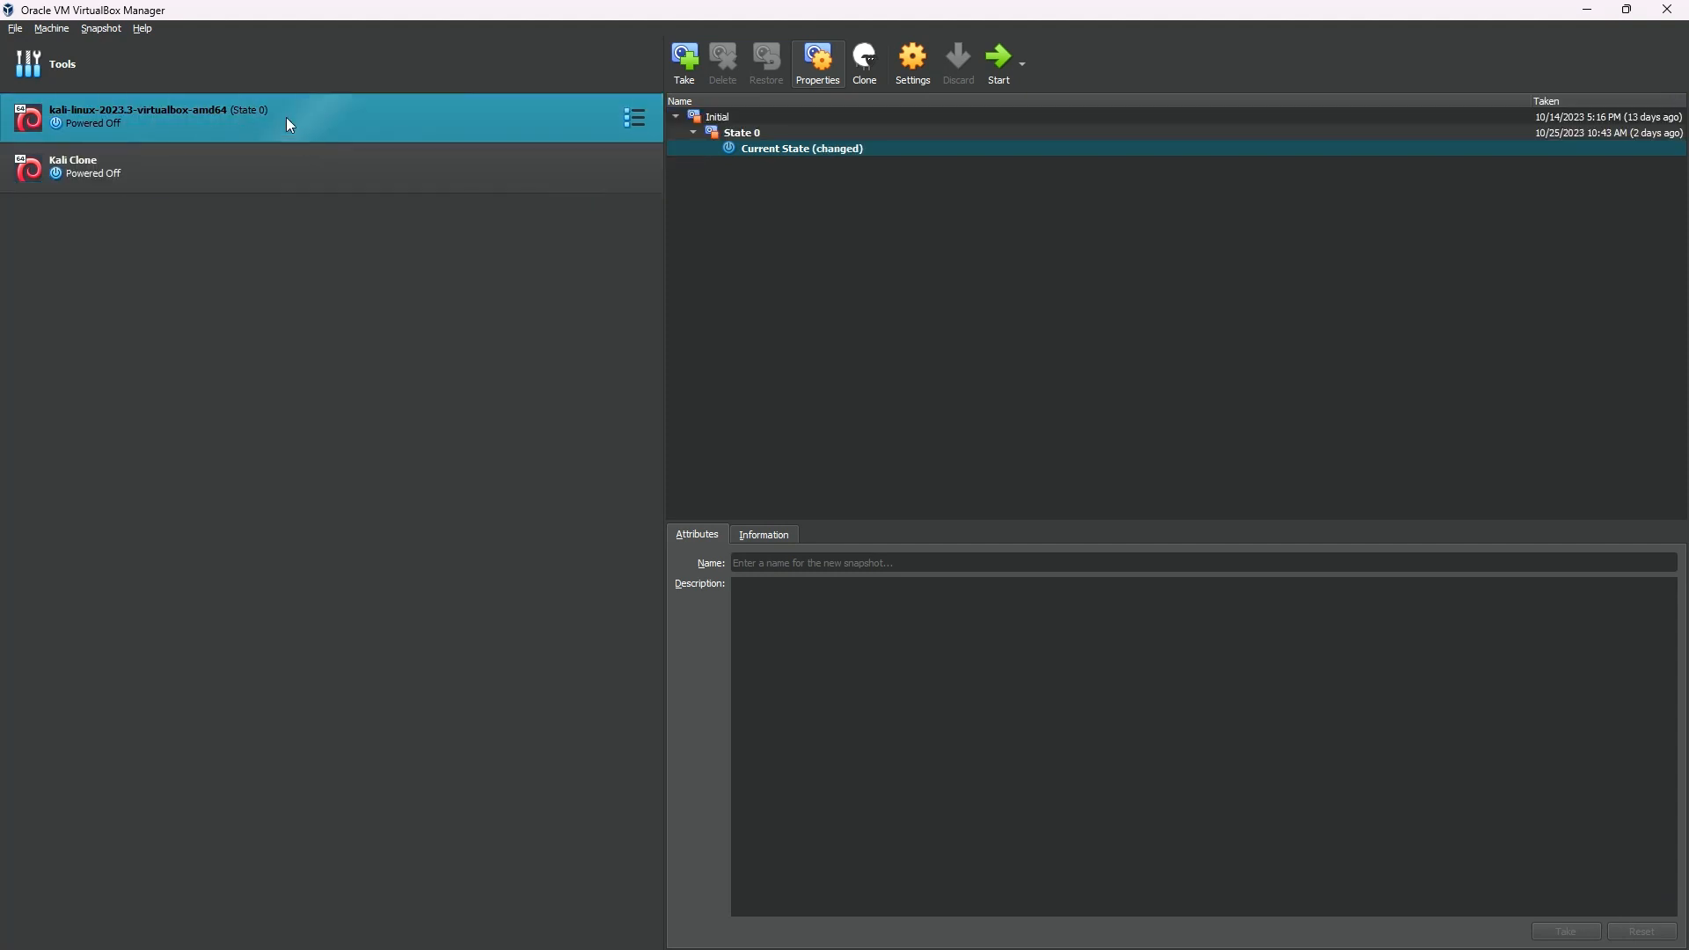
{"action": "left_click", "coordinate": [203, 176]}
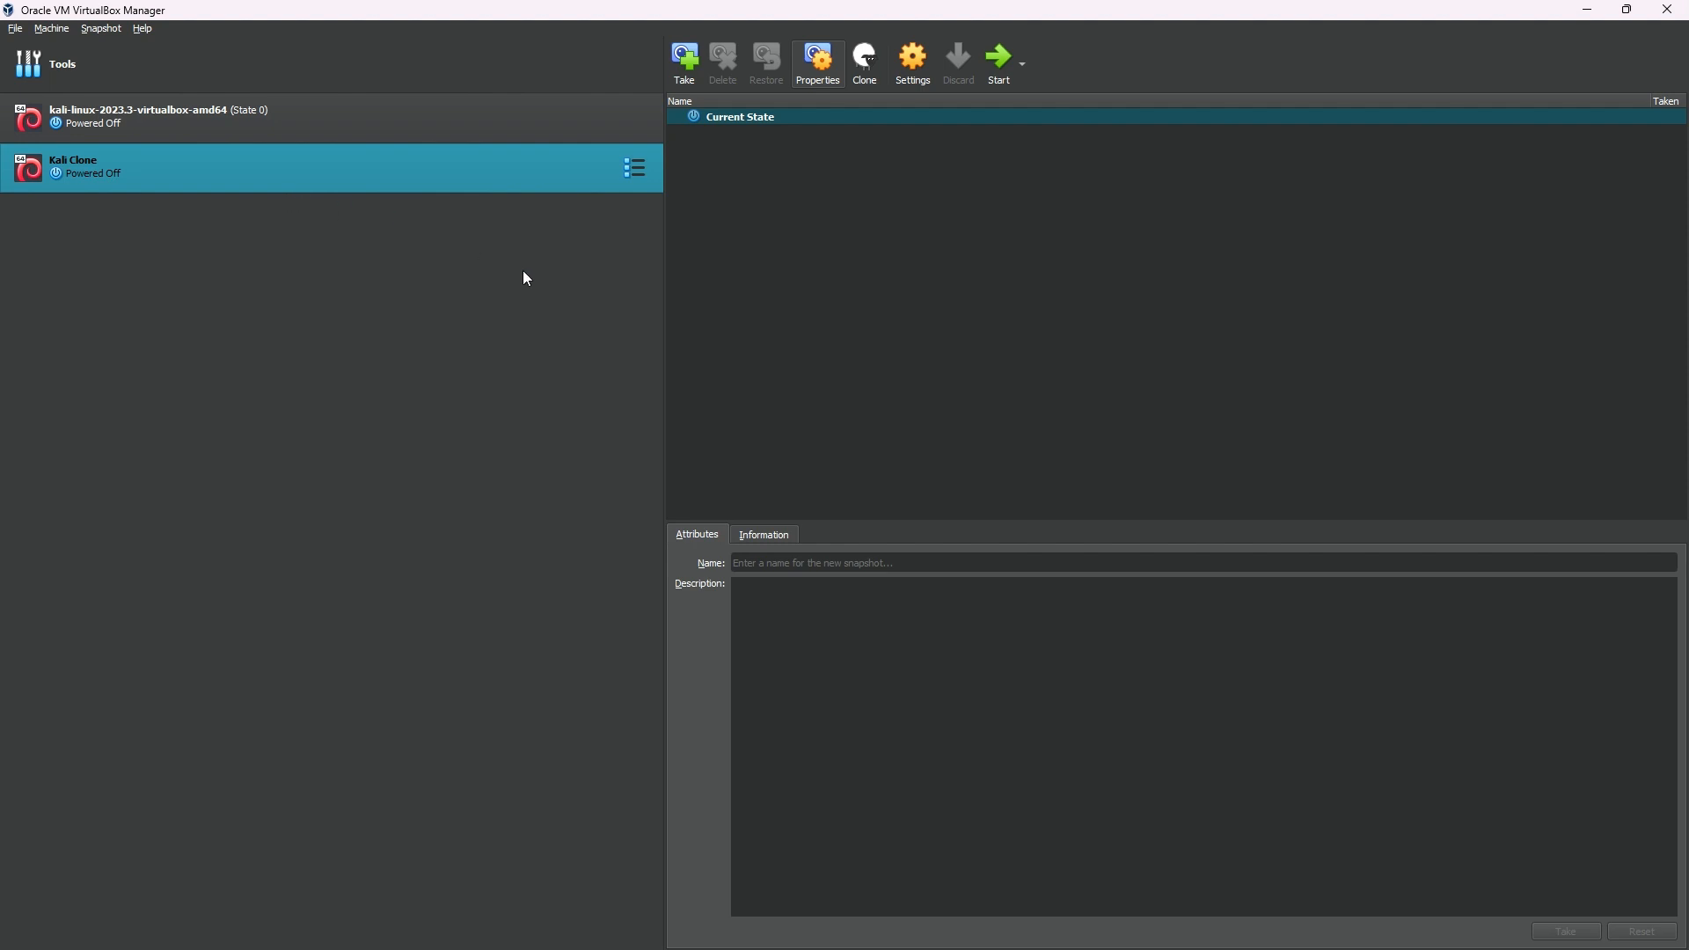
- Switch to the Windows desktop and create a folder named sharedfolder there with mkdir in a terminal
{"action": "left_click", "coordinate": [1589, 10]}
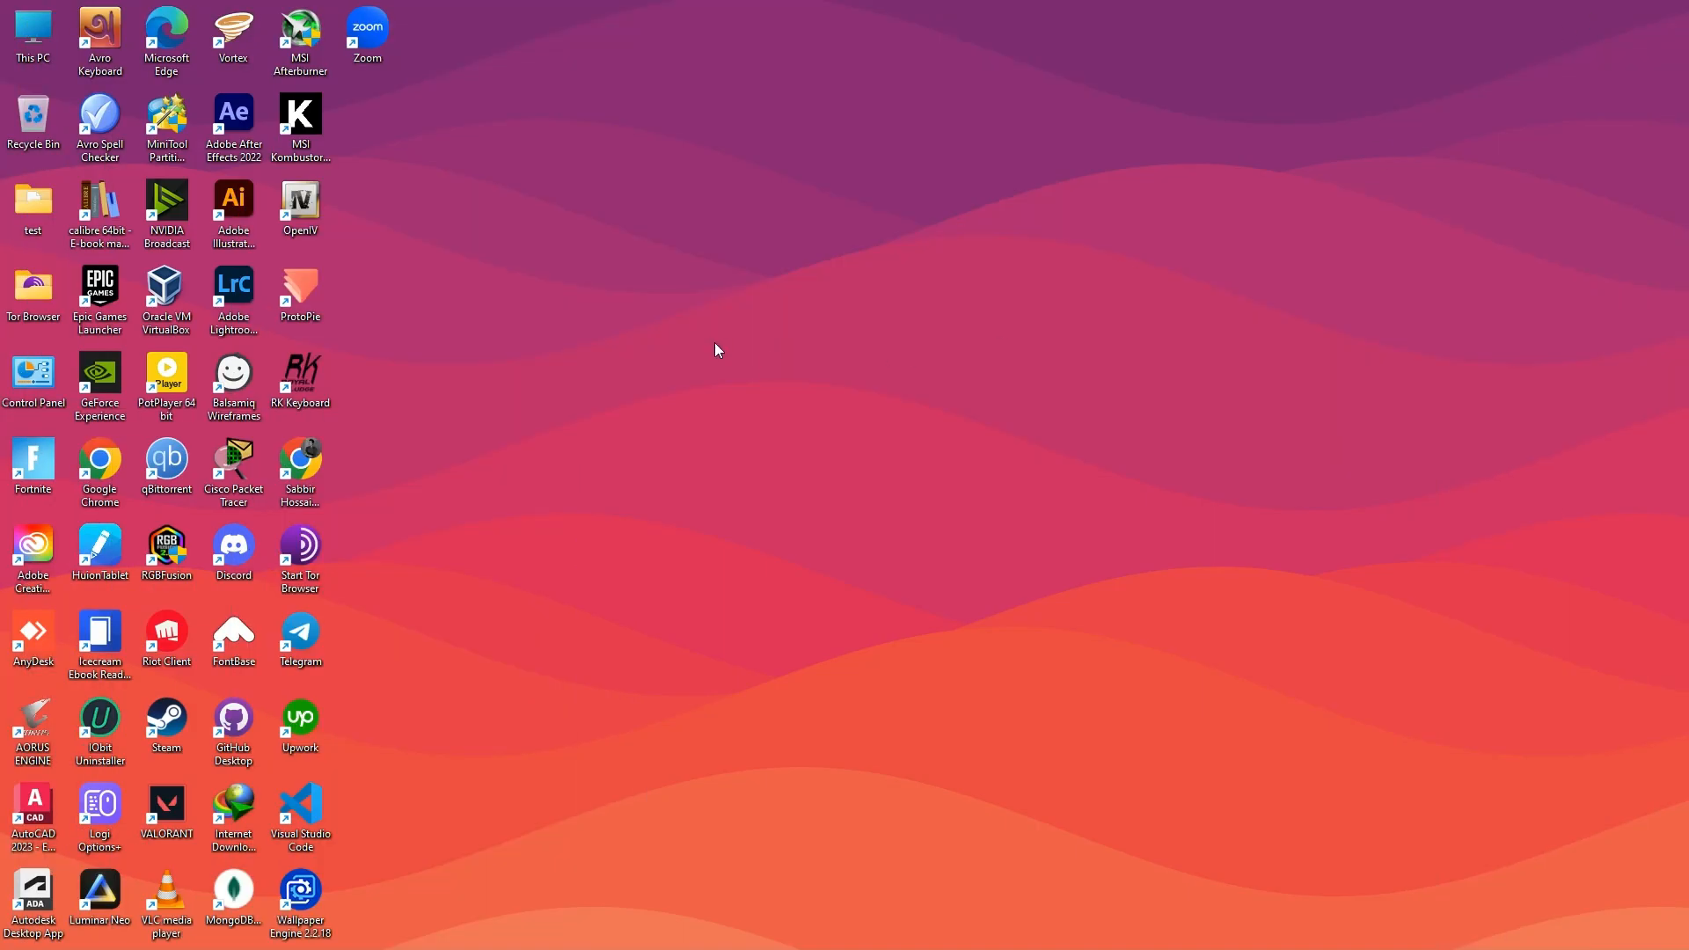
{"action": "right_click", "coordinate": [714, 345]}
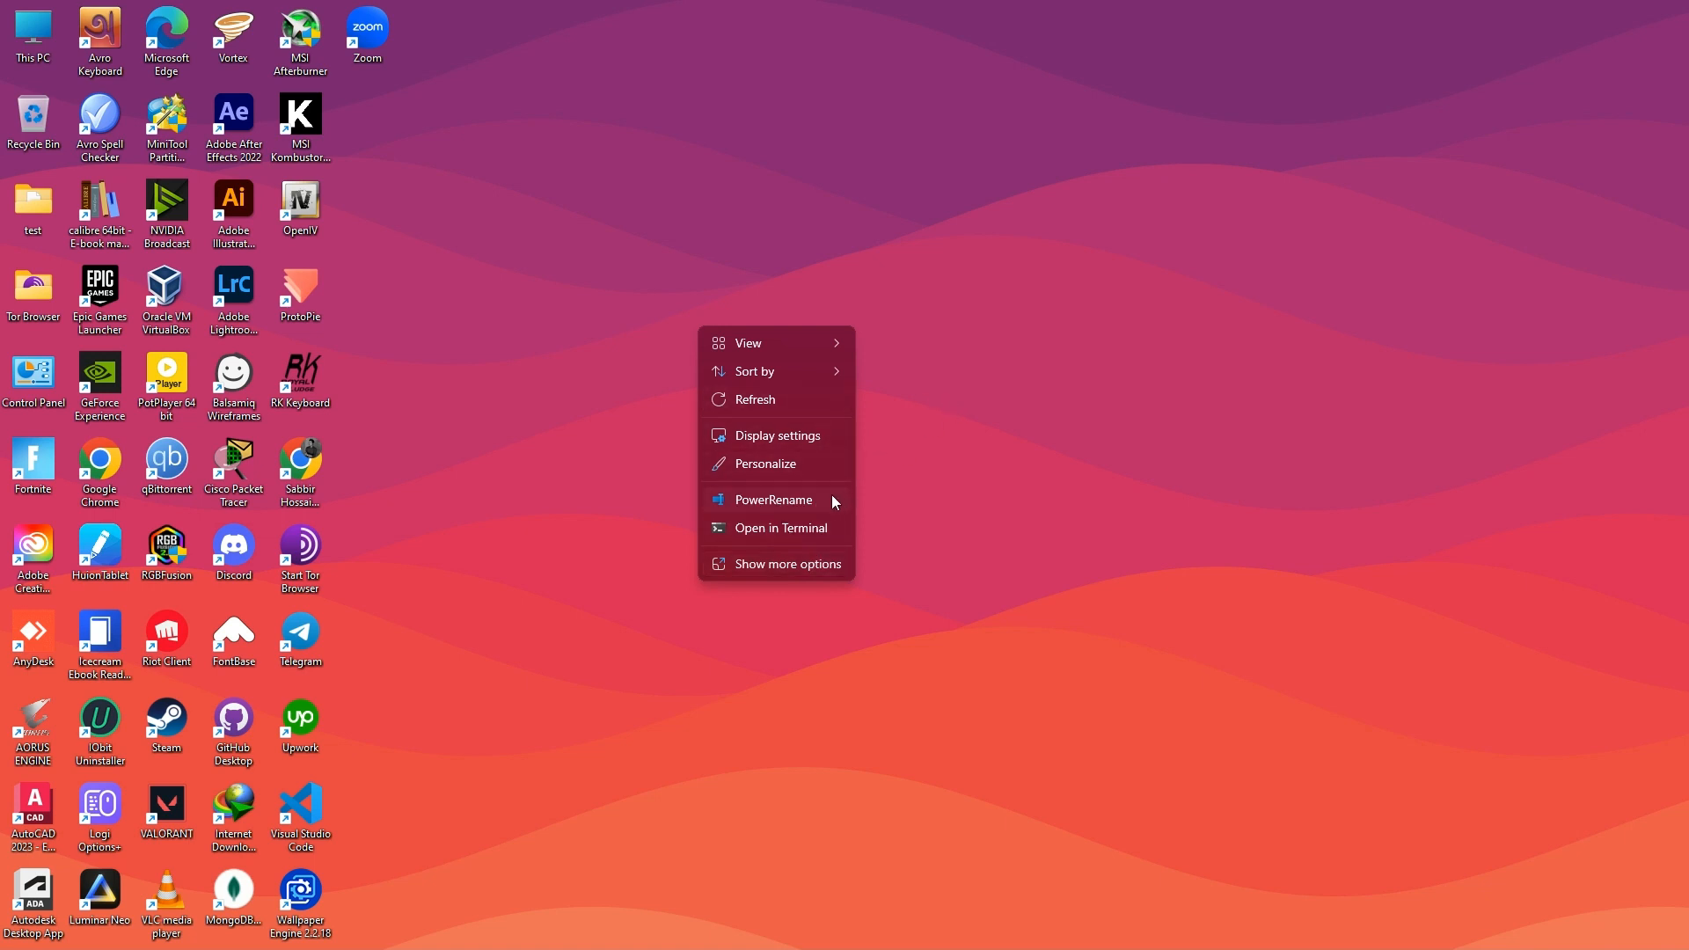
{"action": "left_click", "coordinate": [802, 528]}
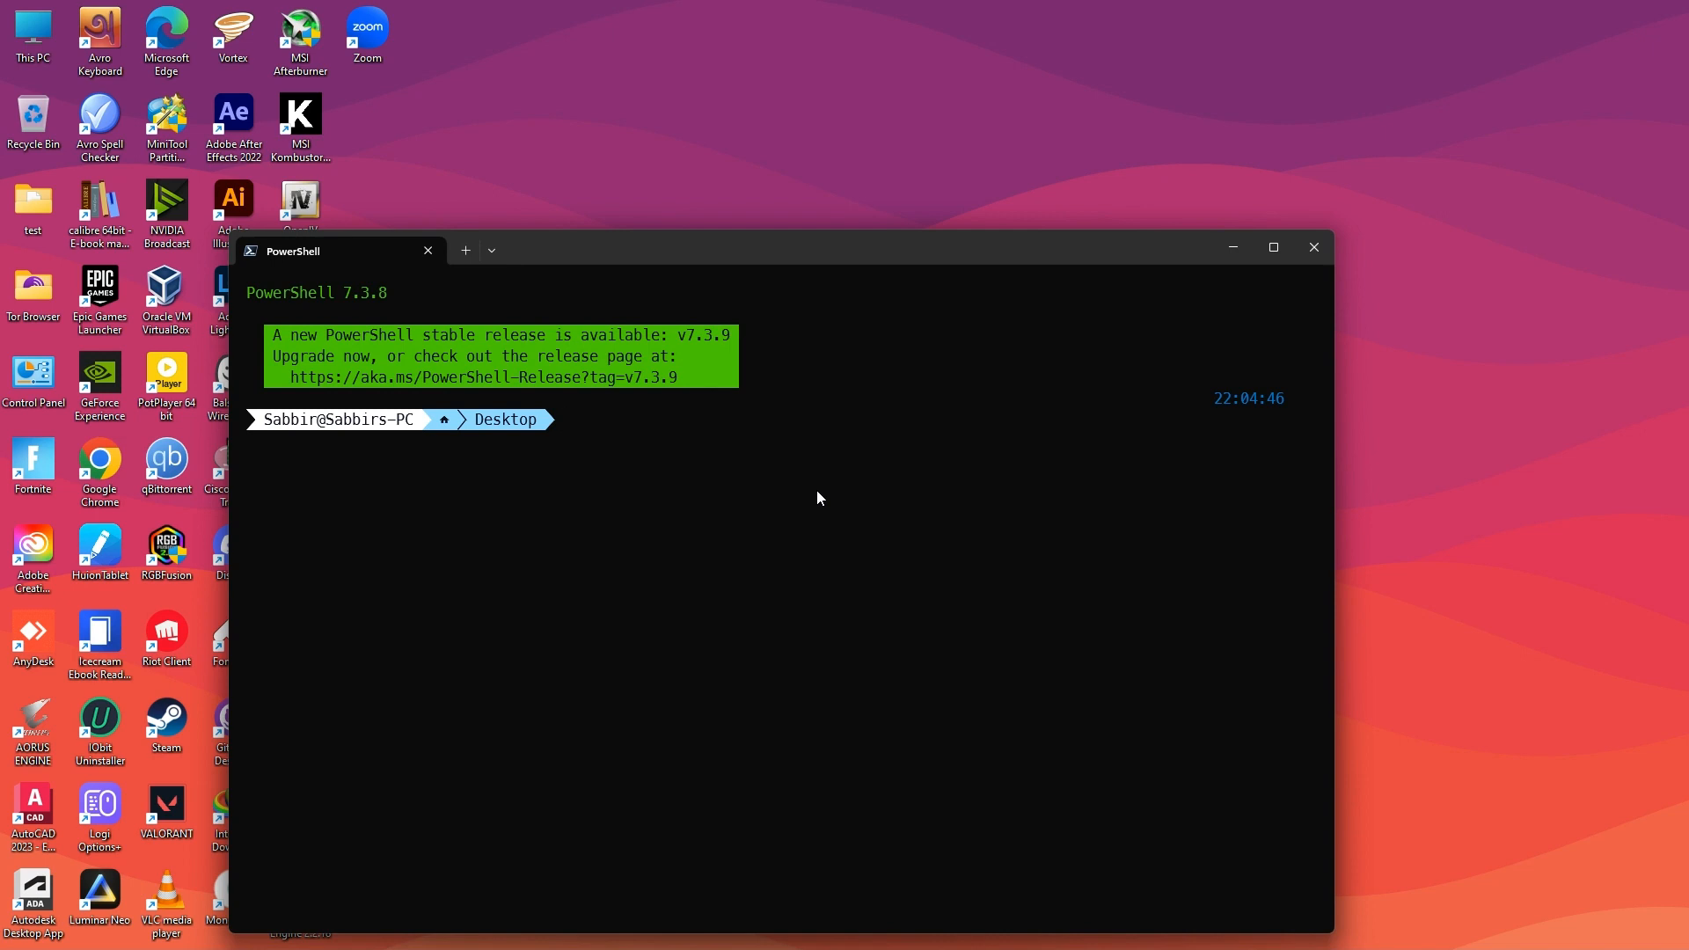
{"action": "type", "text": "mkdir sharedfolder"}
{"action": "key", "text": "Return"}
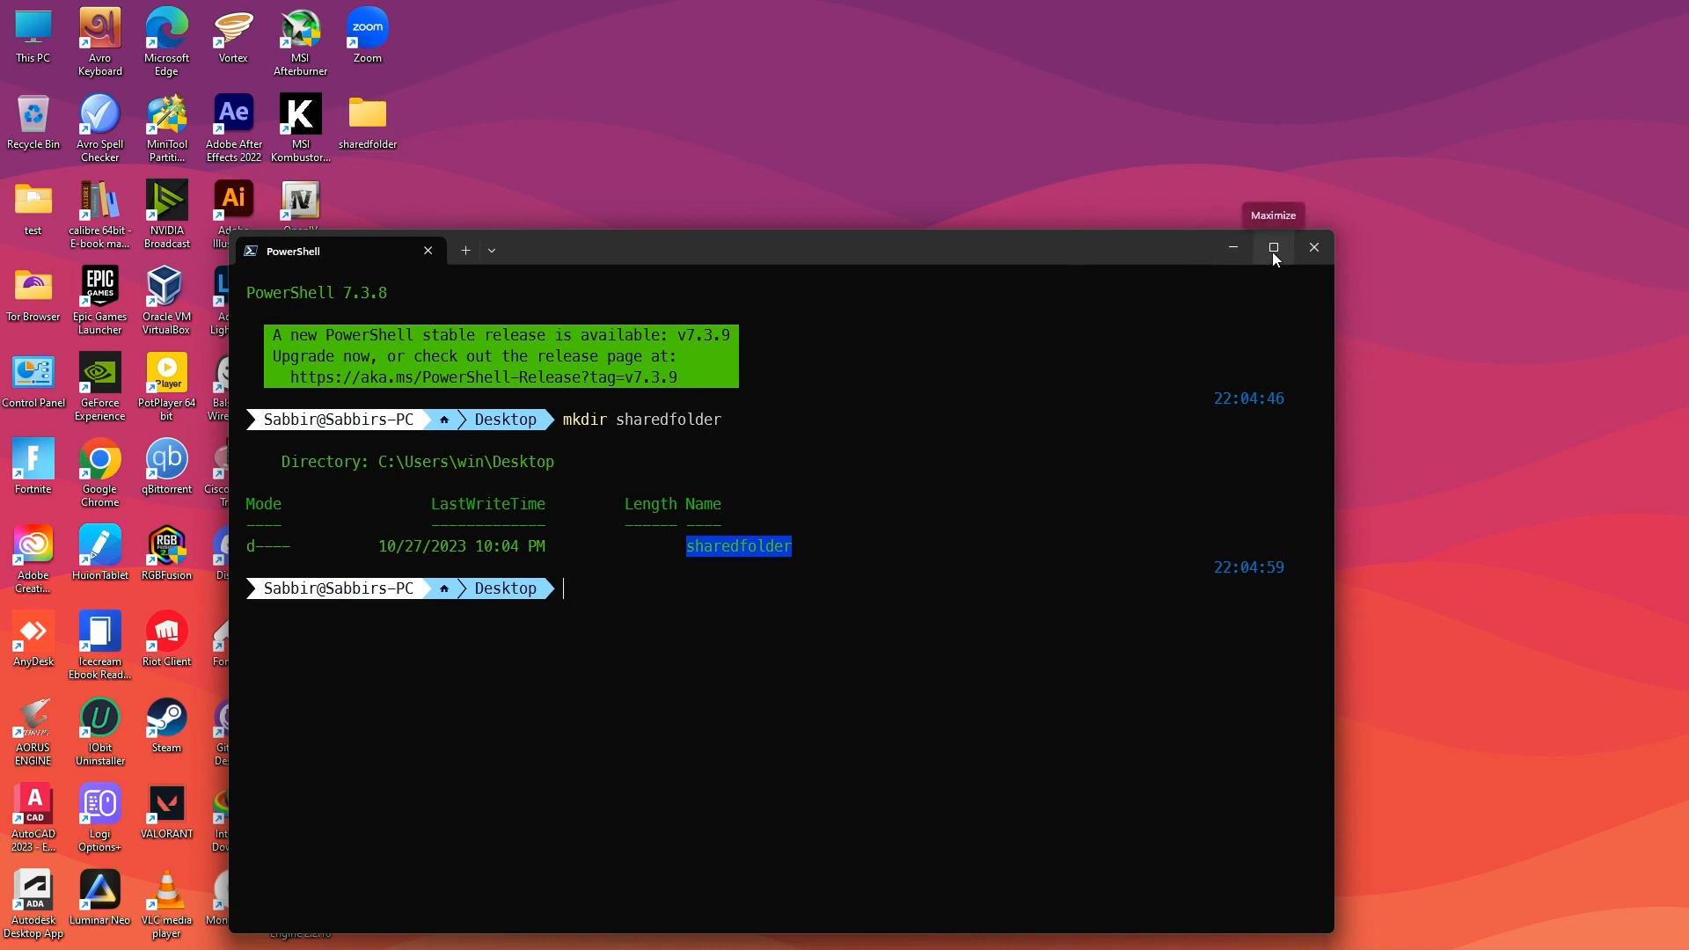
{"action": "left_click", "coordinate": [1304, 250]}
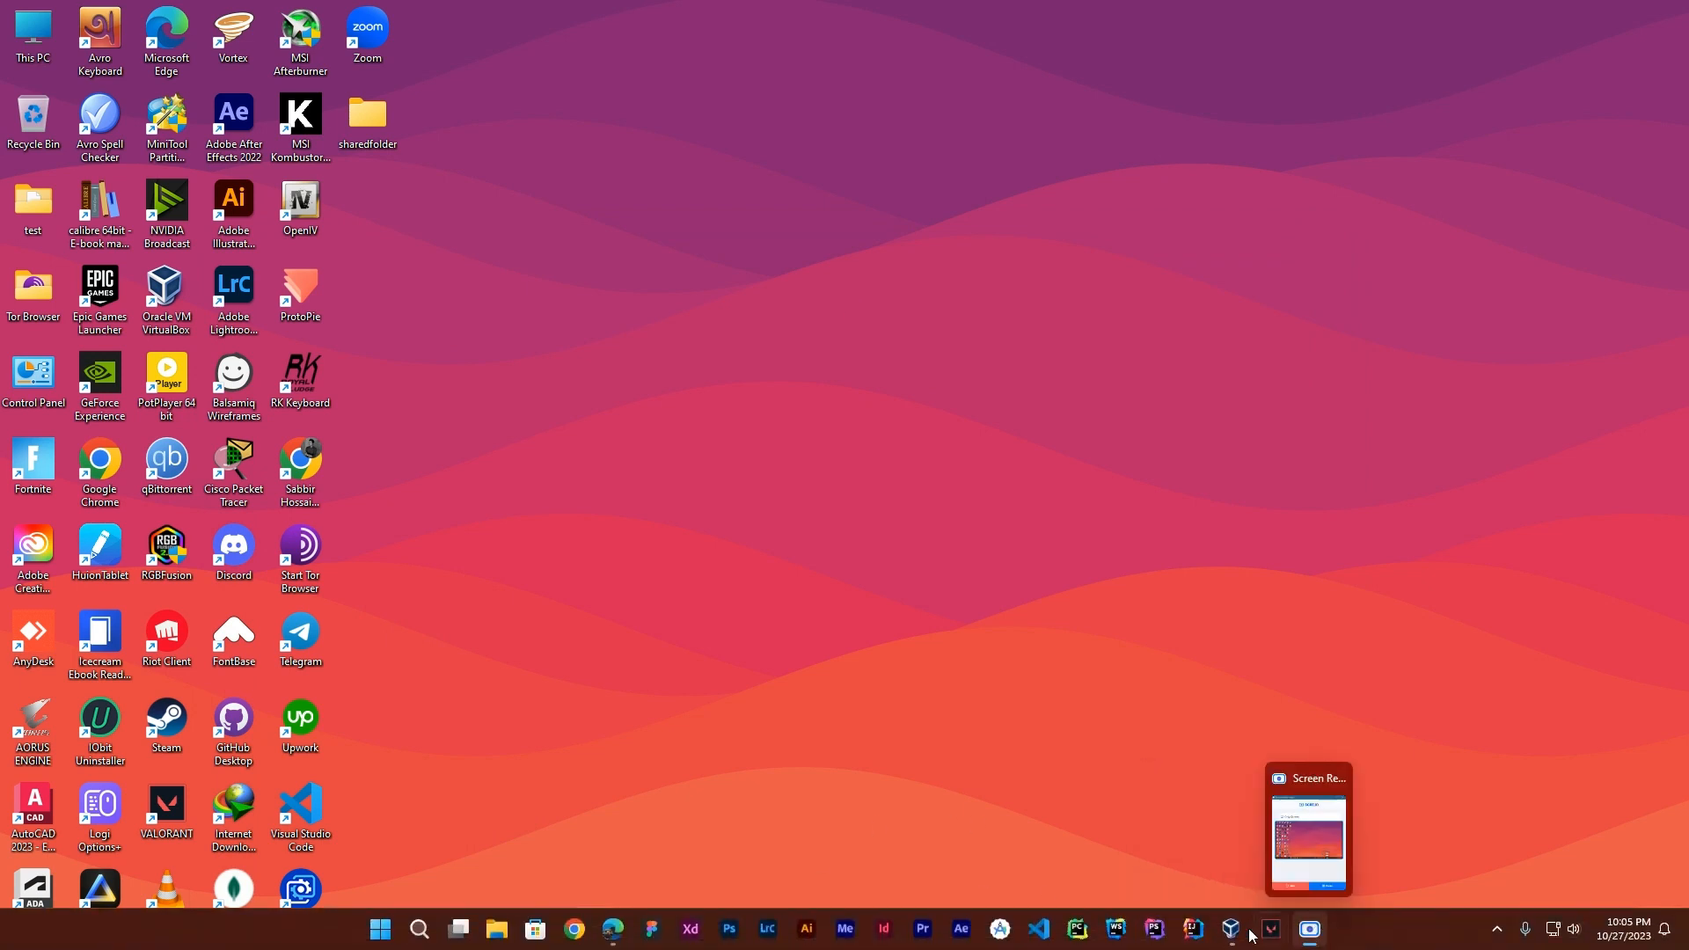
- Switch back to VirtualBox and open the Shared Folders settings of the kali-linux-2023.3-virtualbox-amd64 machine
{"action": "left_click", "coordinate": [1231, 929]}
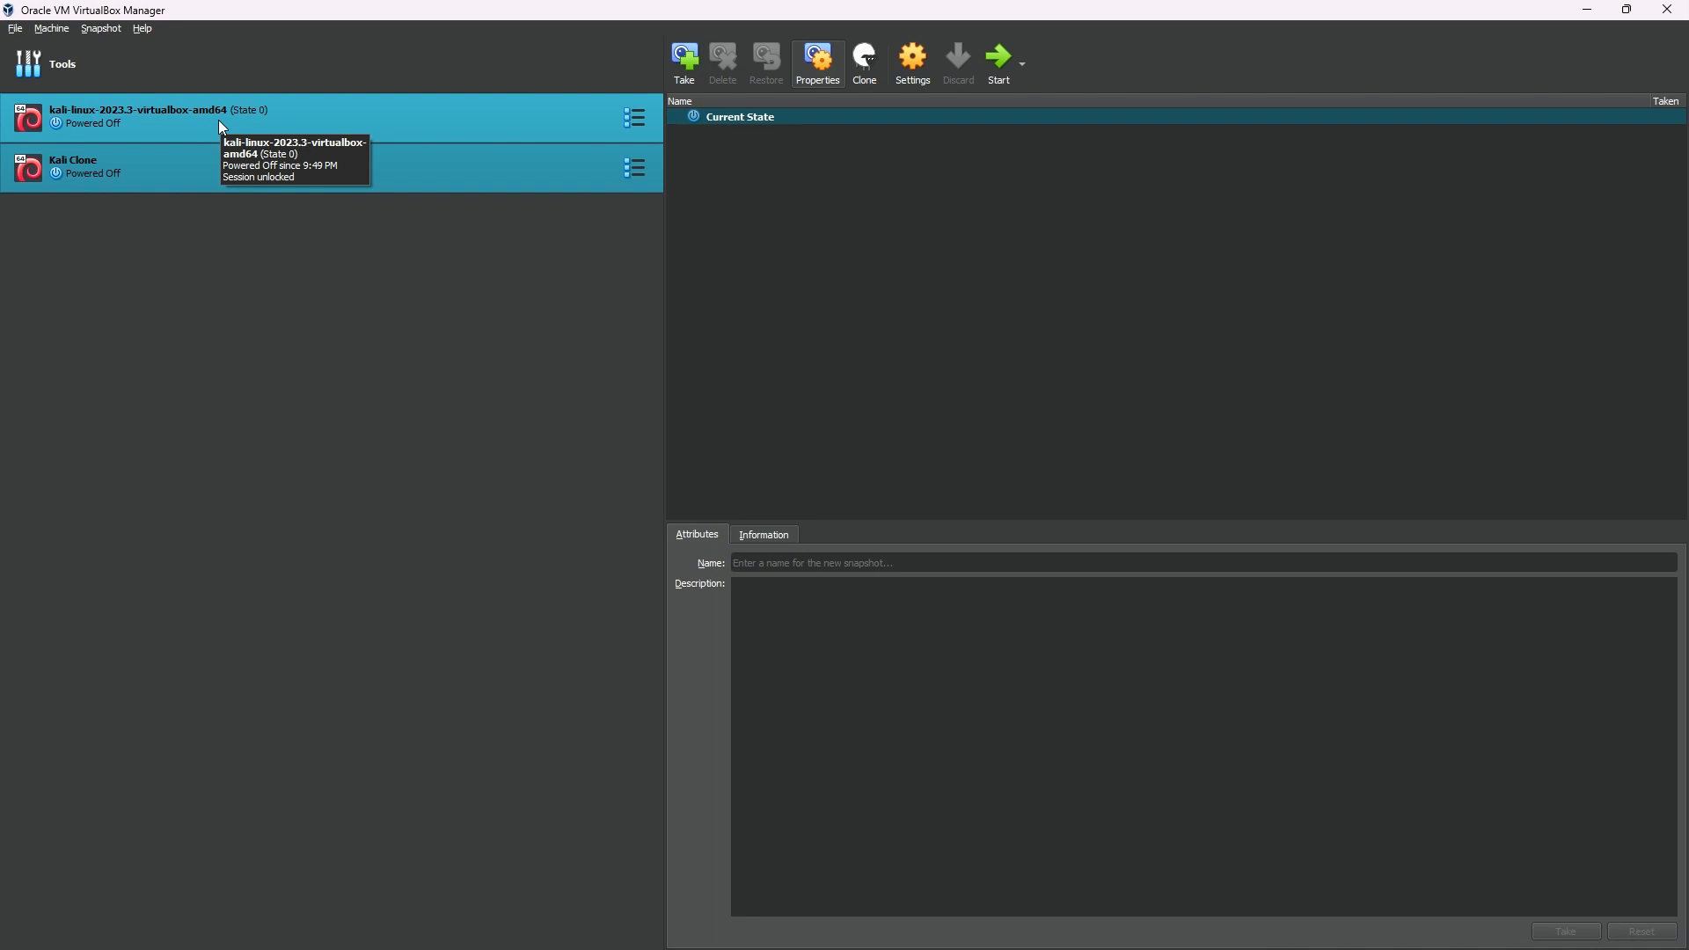
{"action": "left_click", "coordinate": [220, 125]}
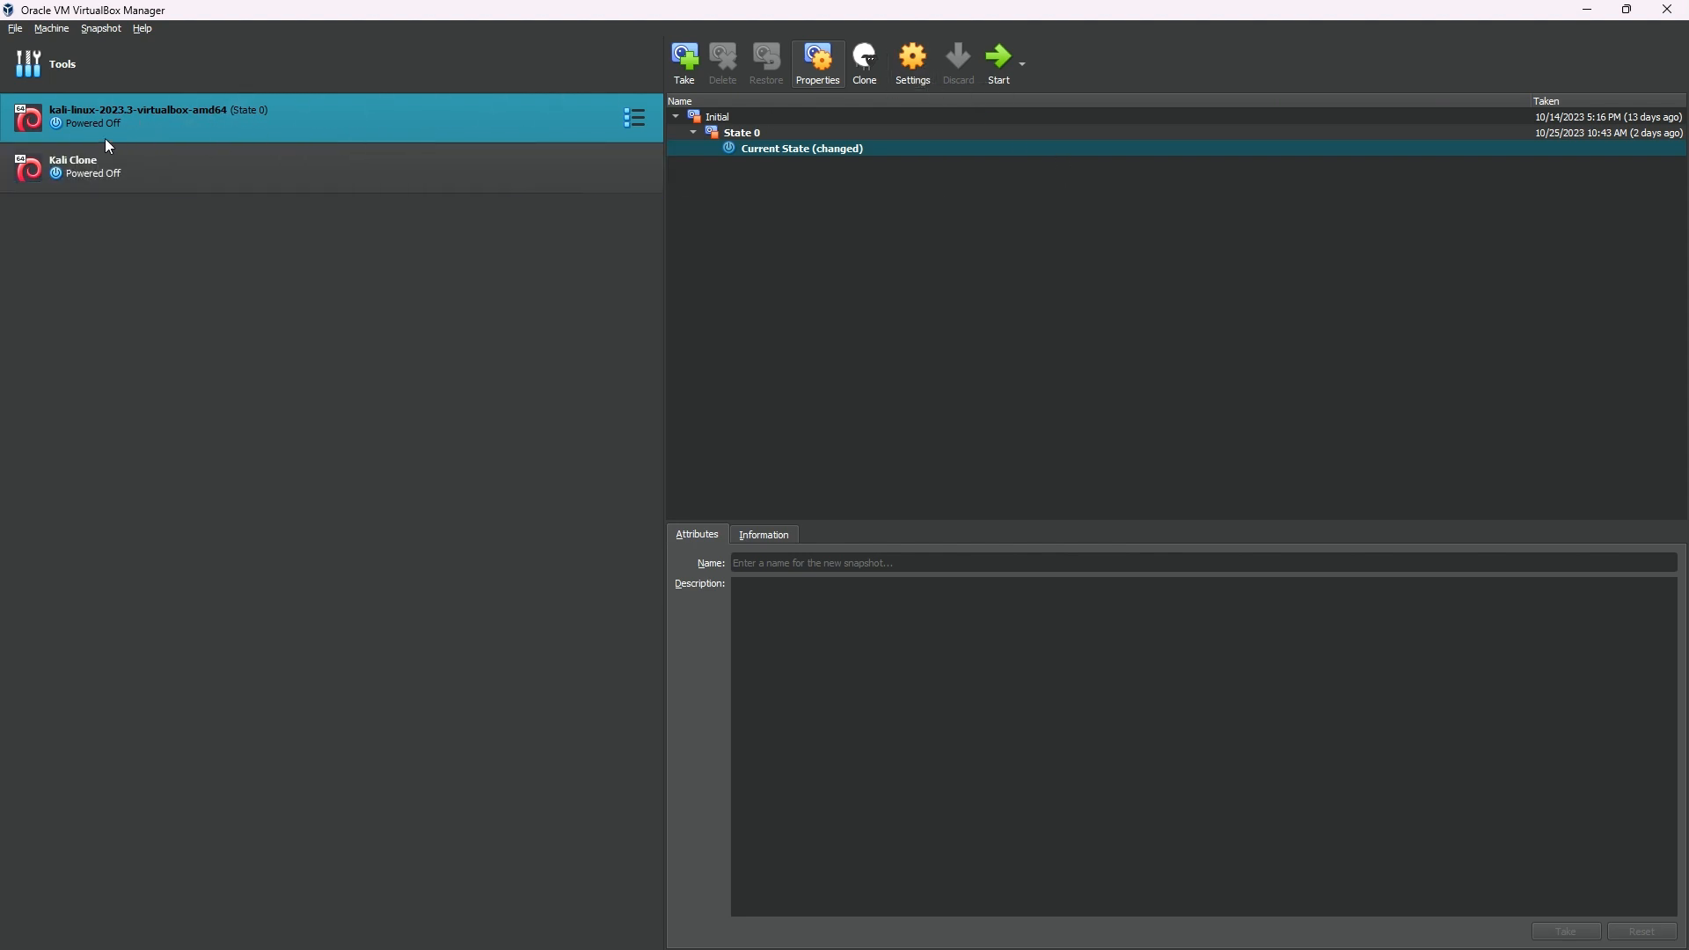
{"action": "left_click", "coordinate": [916, 65]}
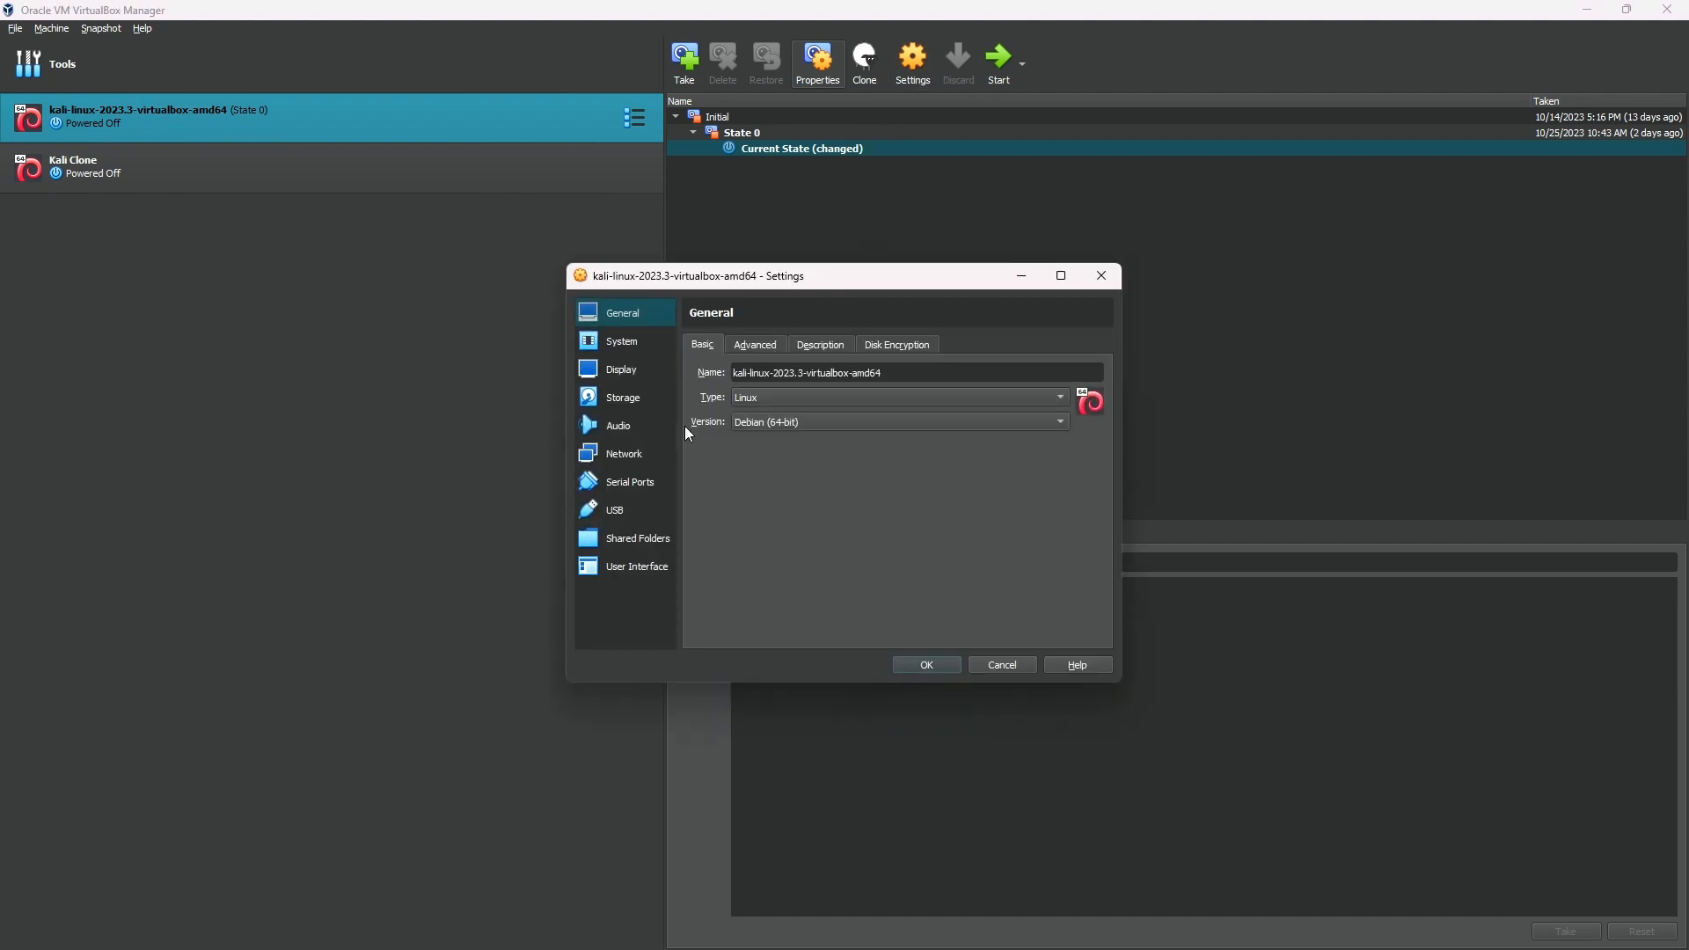
{"action": "left_click", "coordinate": [620, 540]}
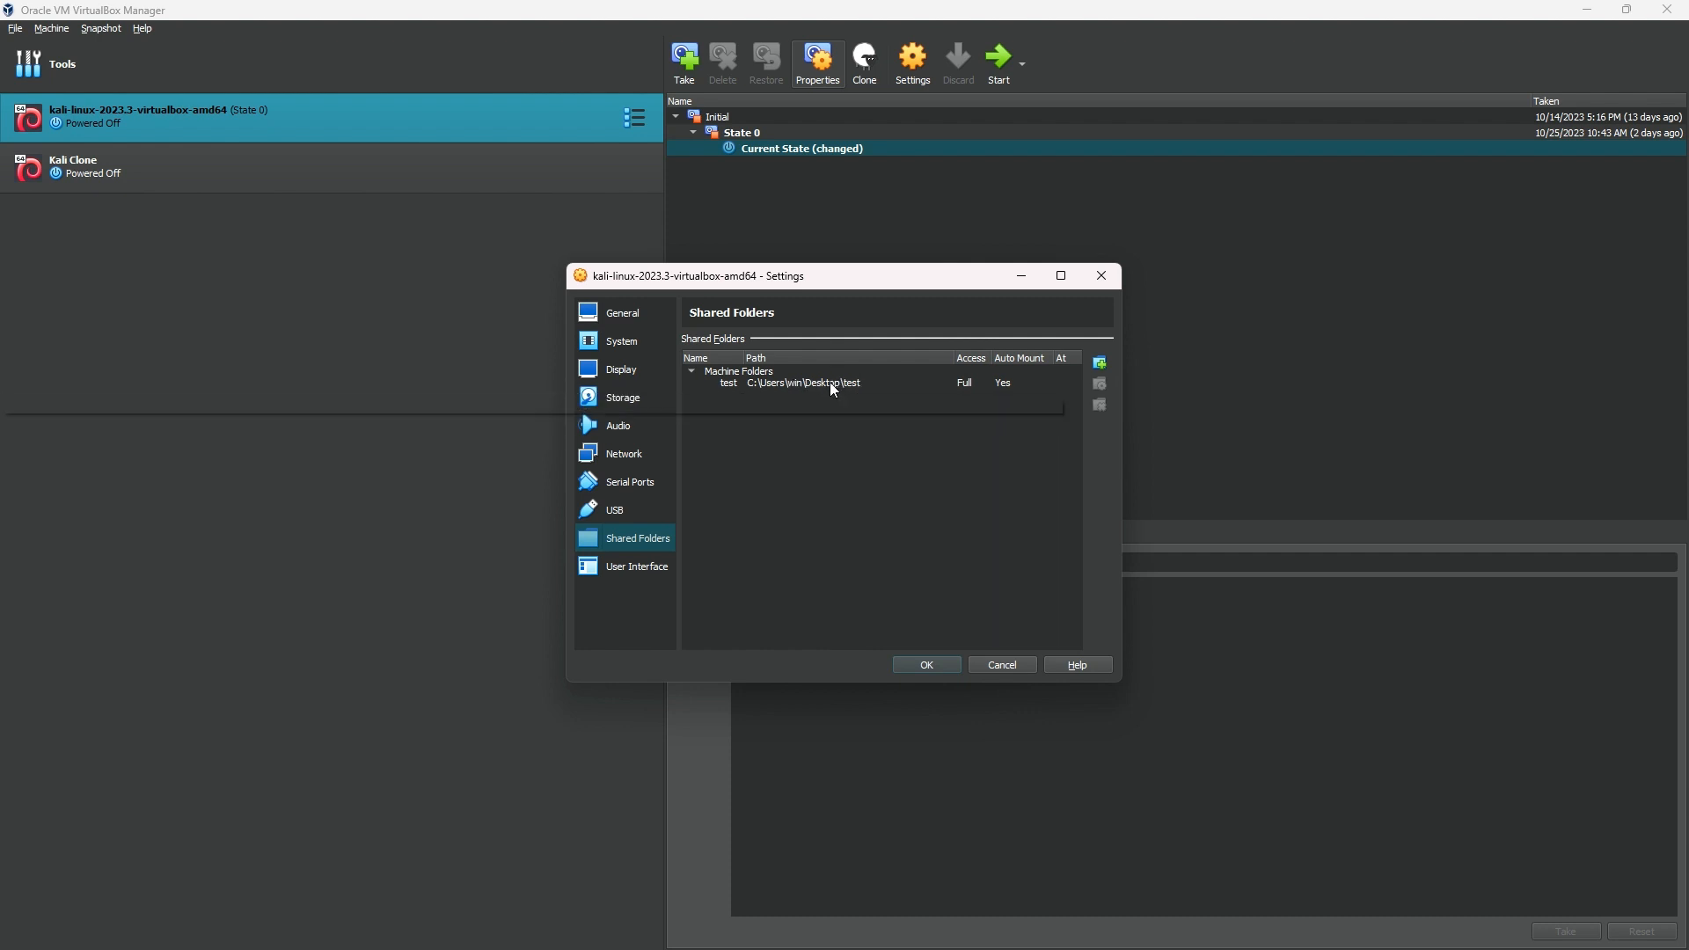
- Add the desktop folder sharedfolder as an auto-mounted share for kali-linux-2023.3-virtualbox-amd64 and save the settings
{"action": "left_click", "coordinate": [1100, 363]}
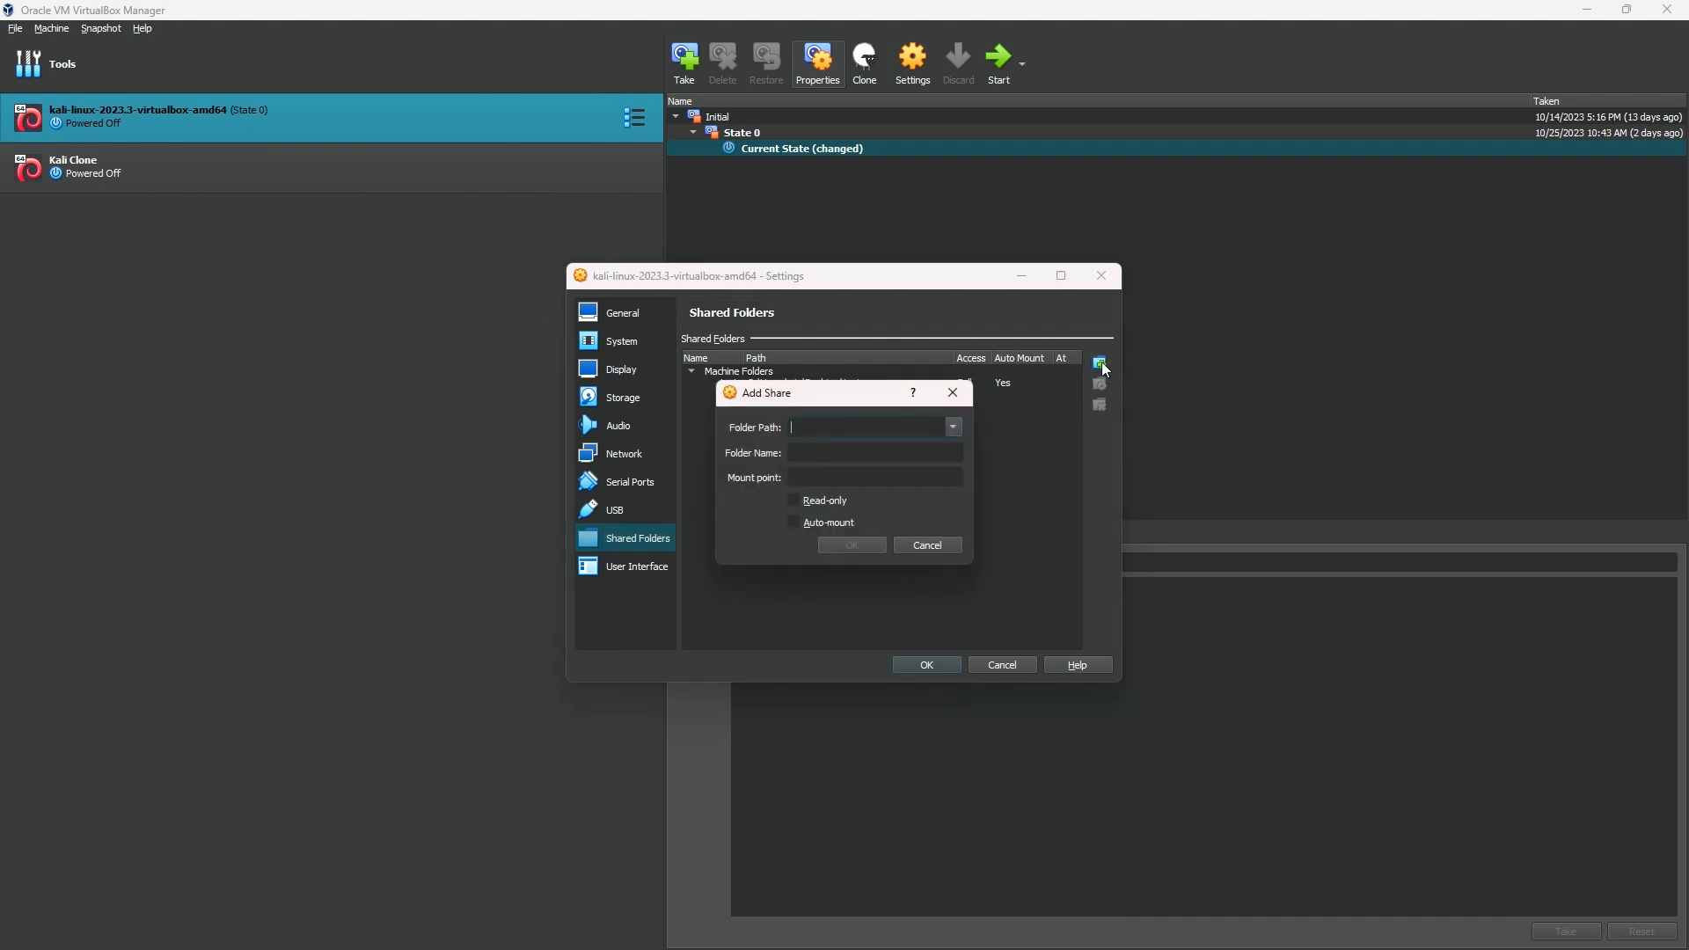
{"action": "left_click", "coordinate": [955, 428]}
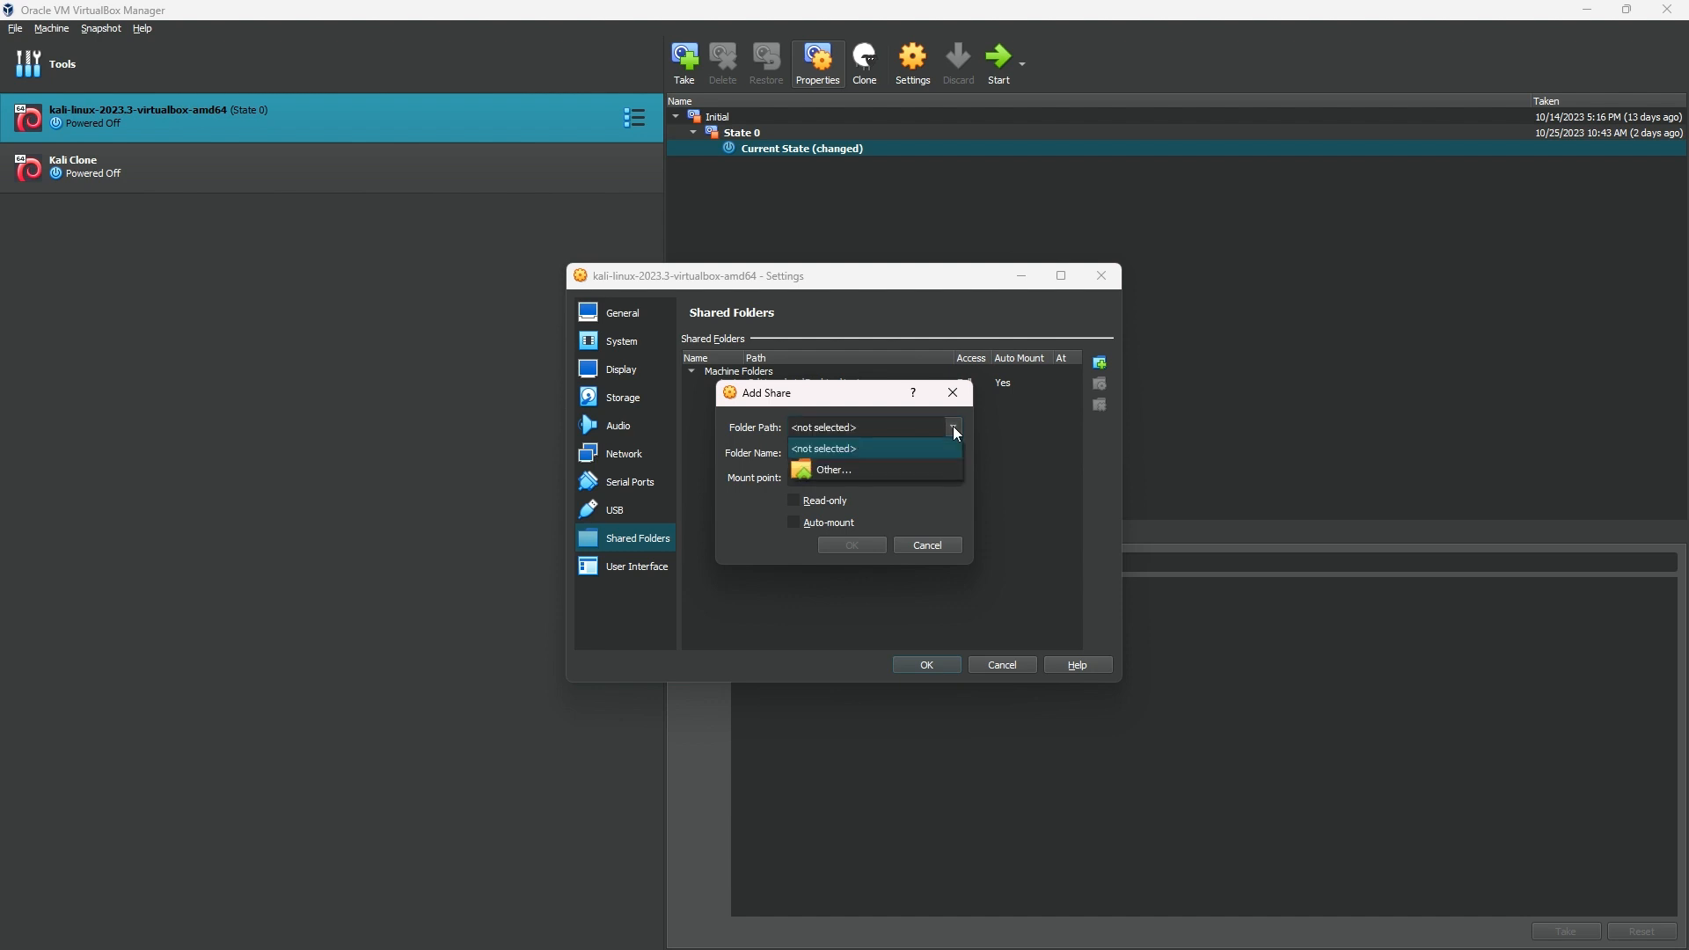
{"action": "left_click", "coordinate": [843, 473]}
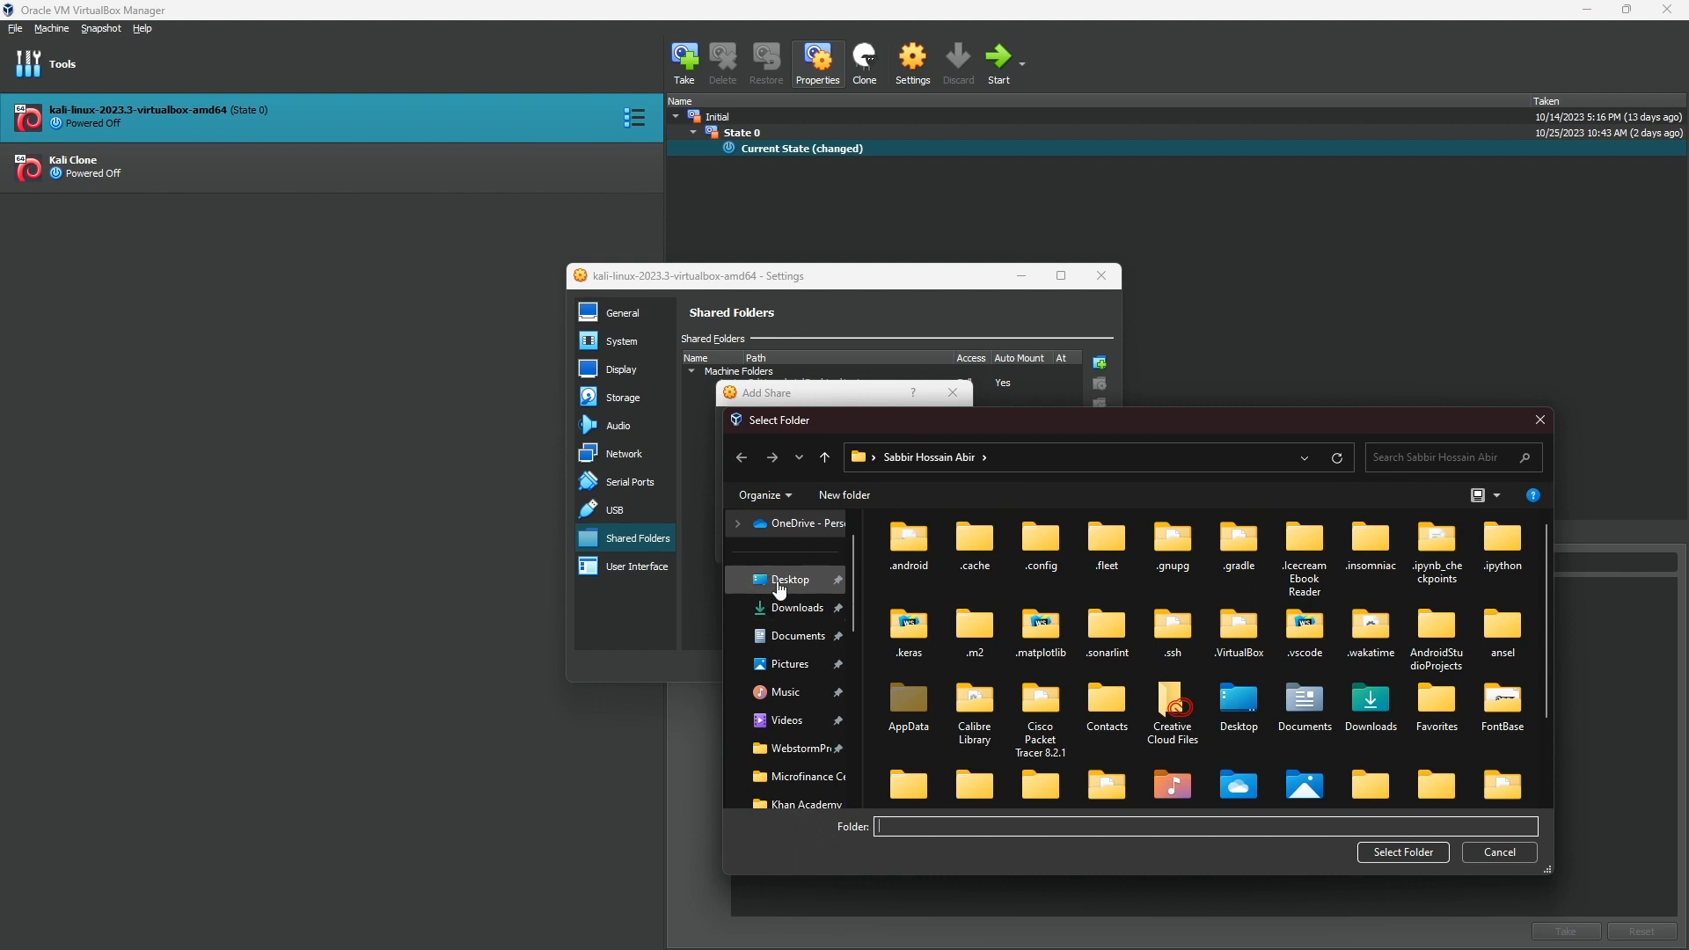
{"action": "left_click", "coordinate": [778, 584]}
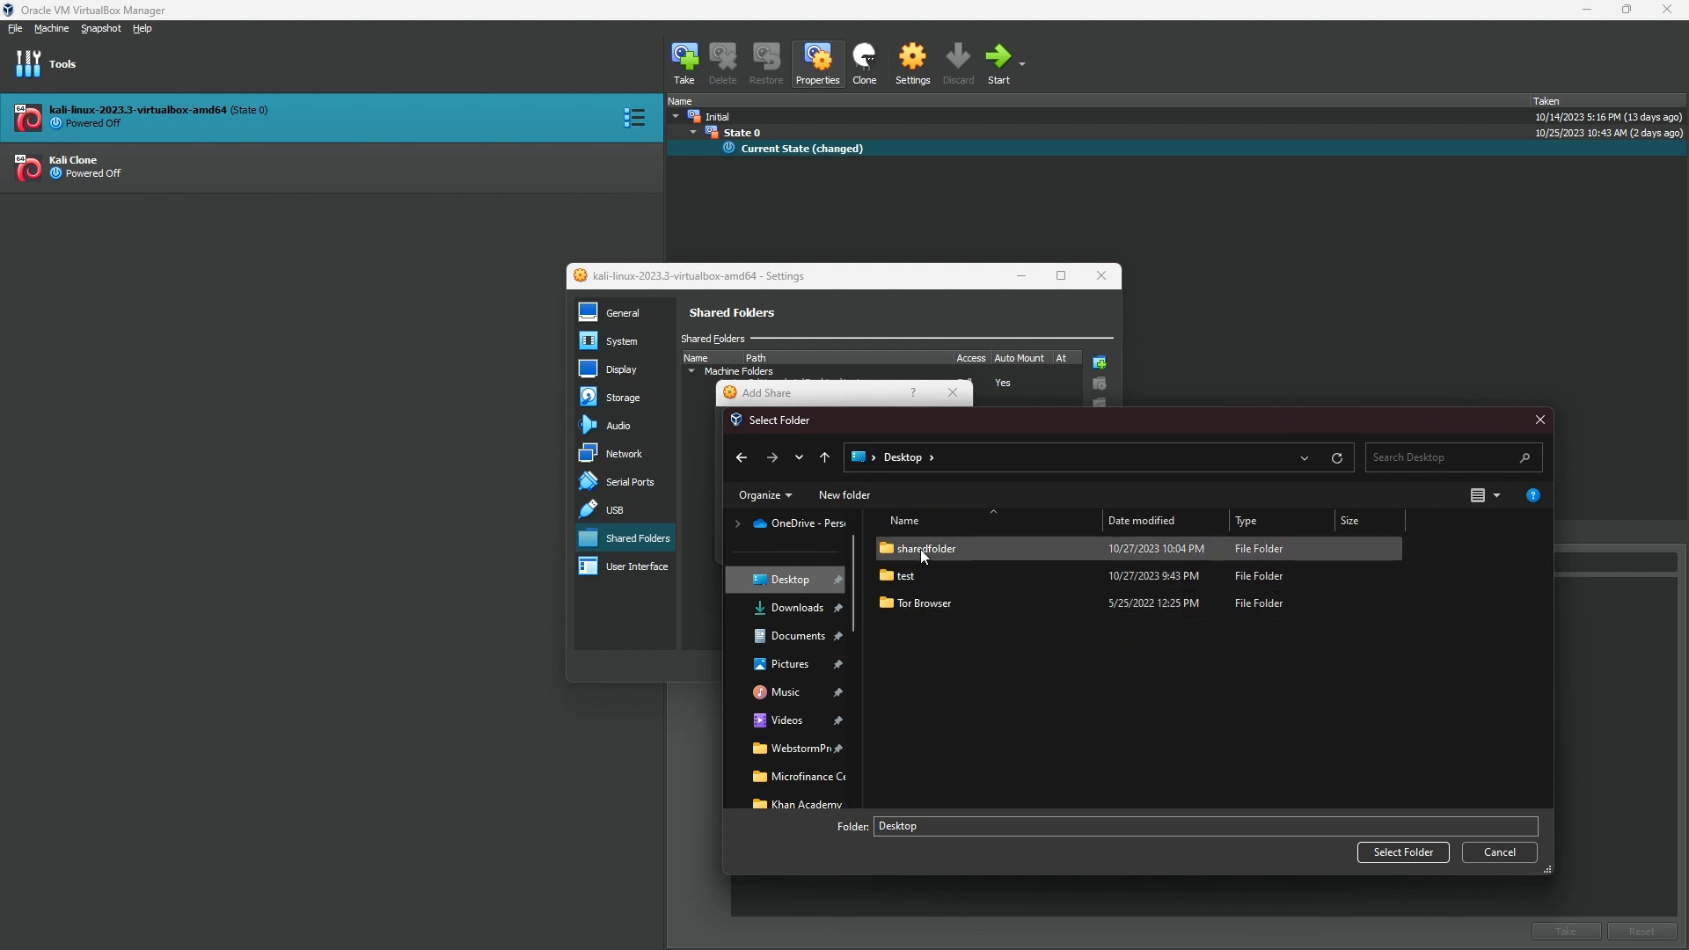
{"action": "left_click", "coordinate": [932, 554]}
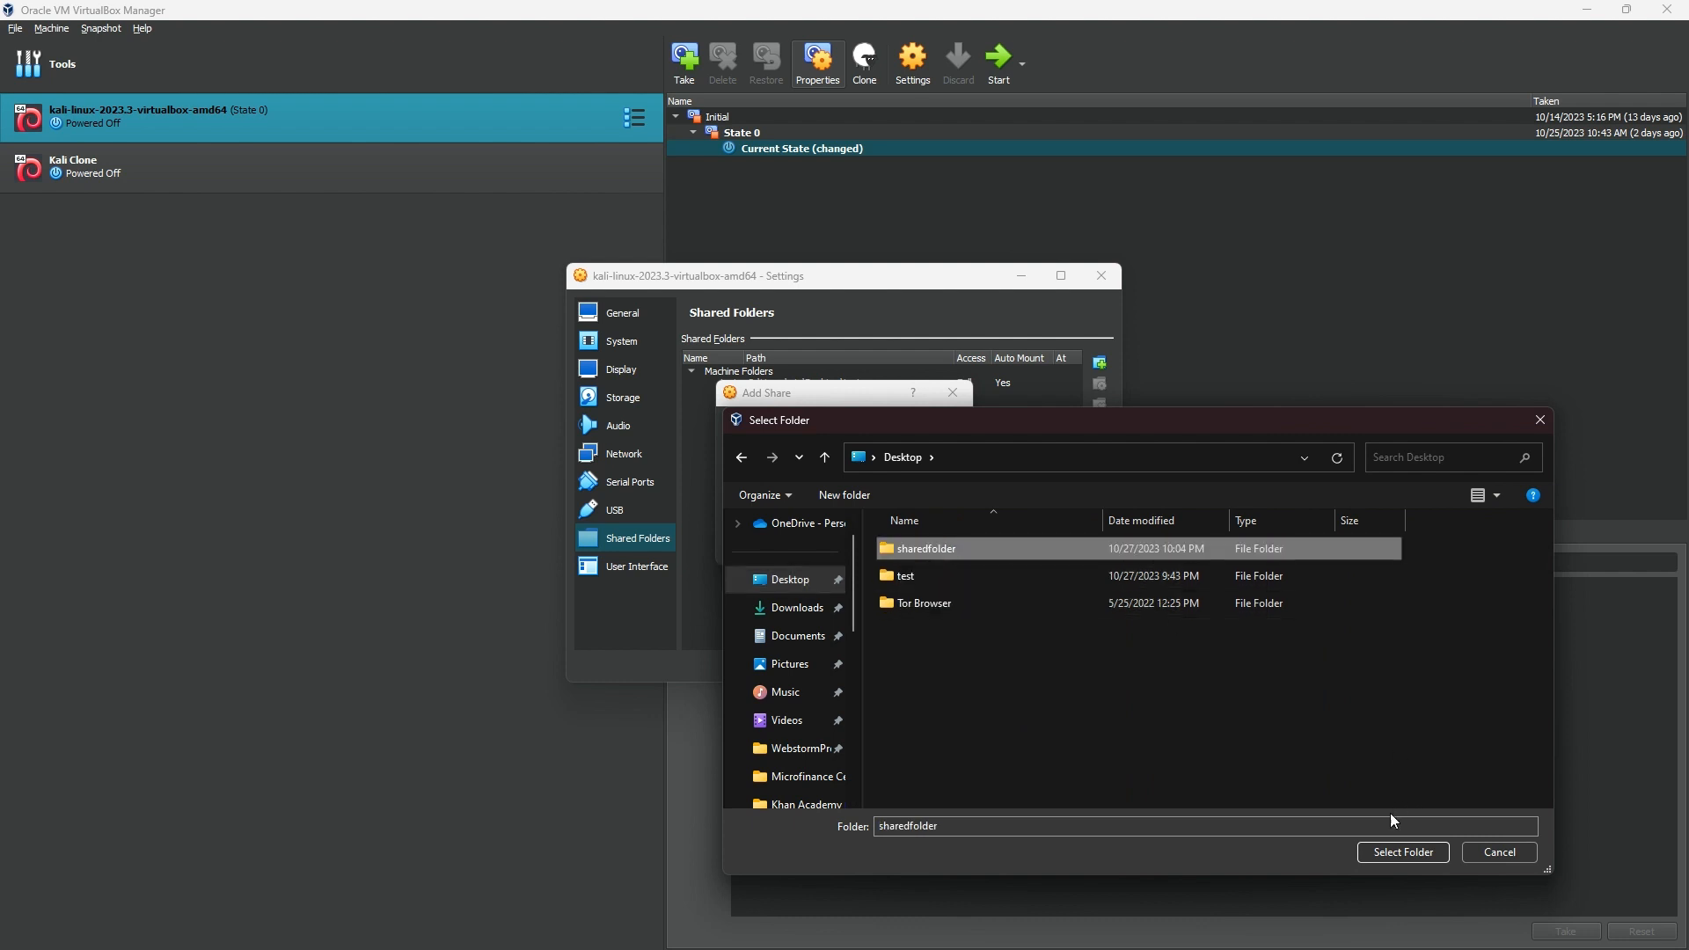
{"action": "left_click", "coordinate": [1397, 853]}
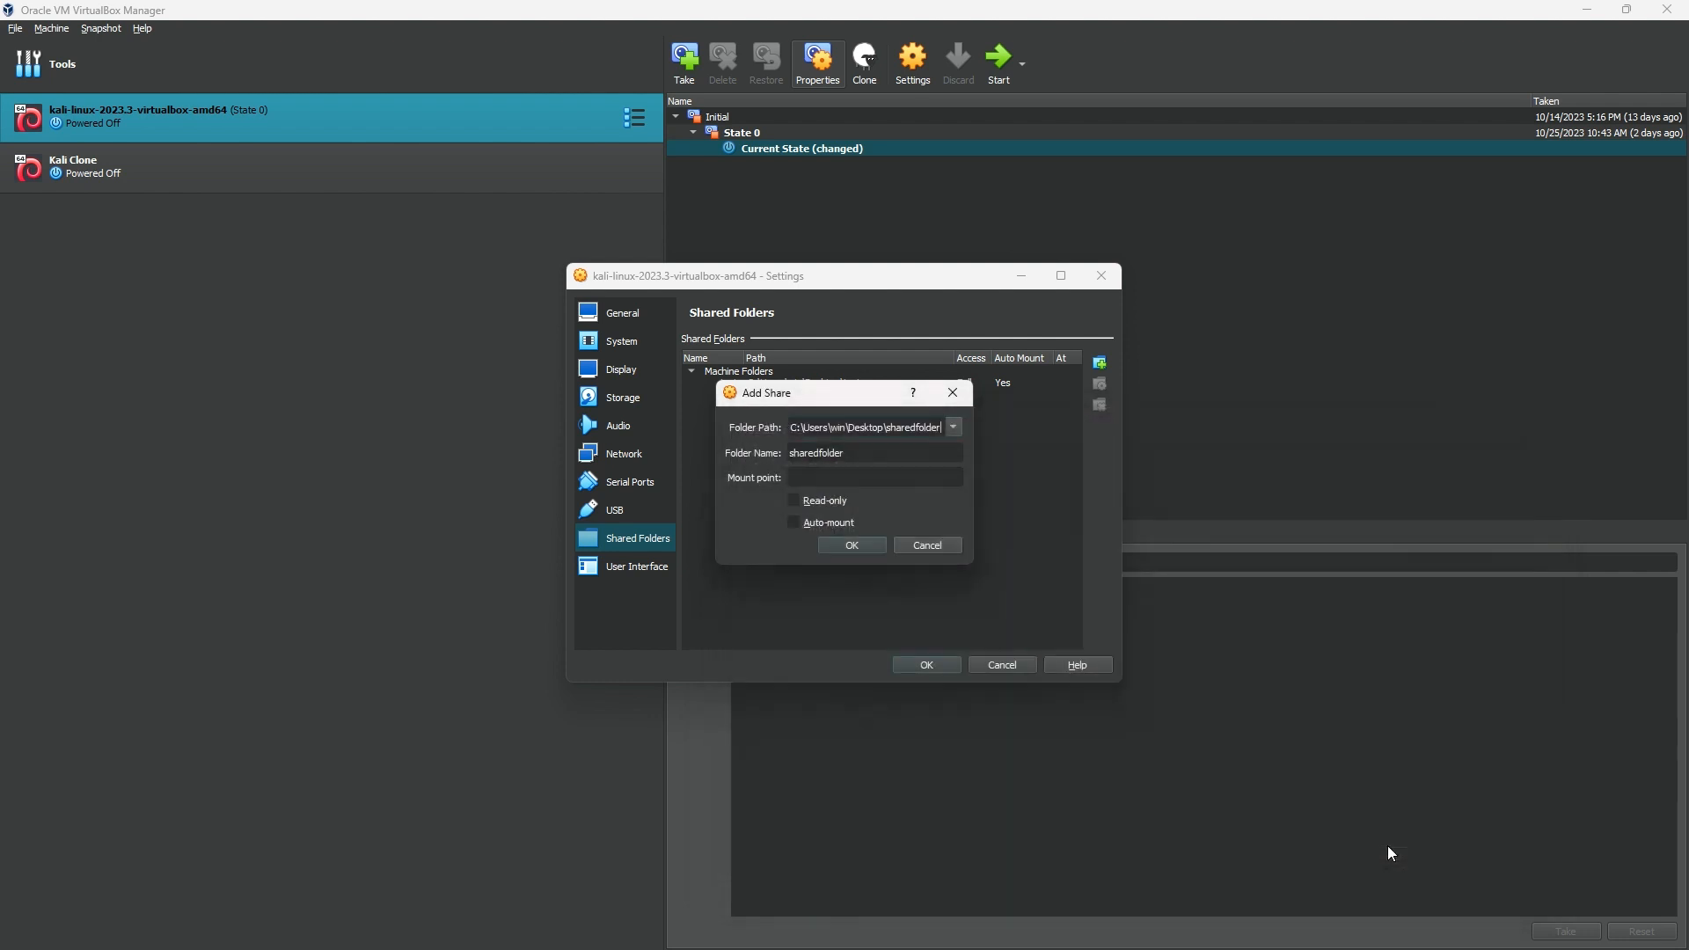
{"action": "left_click", "coordinate": [794, 523]}
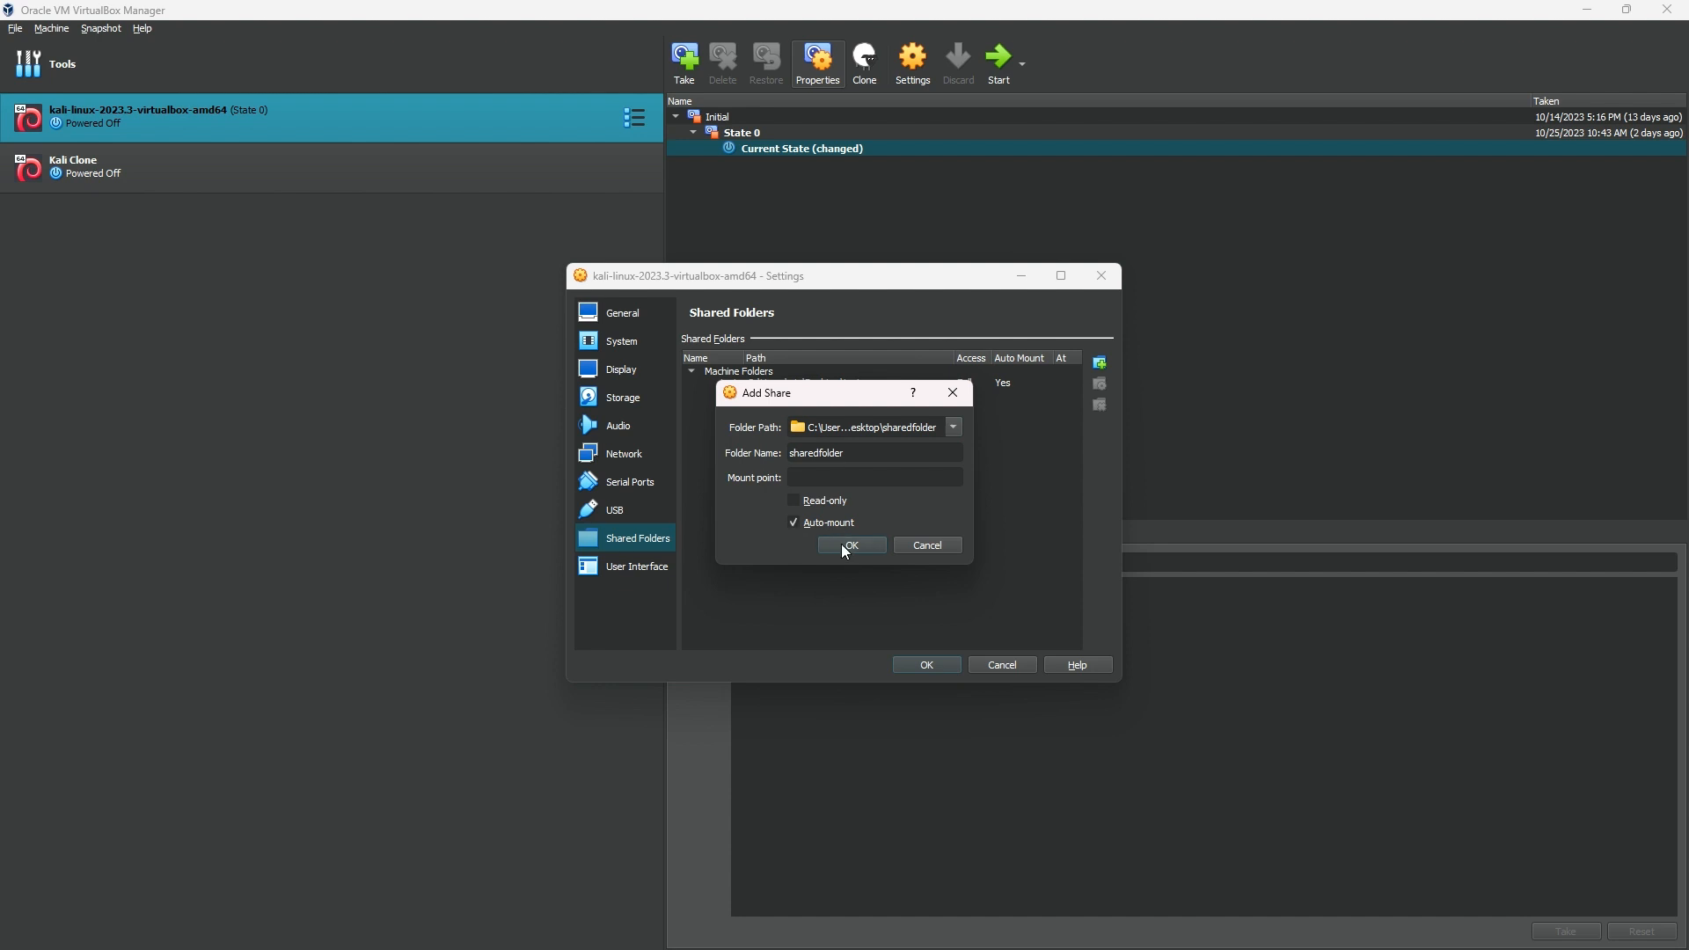
{"action": "left_click", "coordinate": [847, 546]}
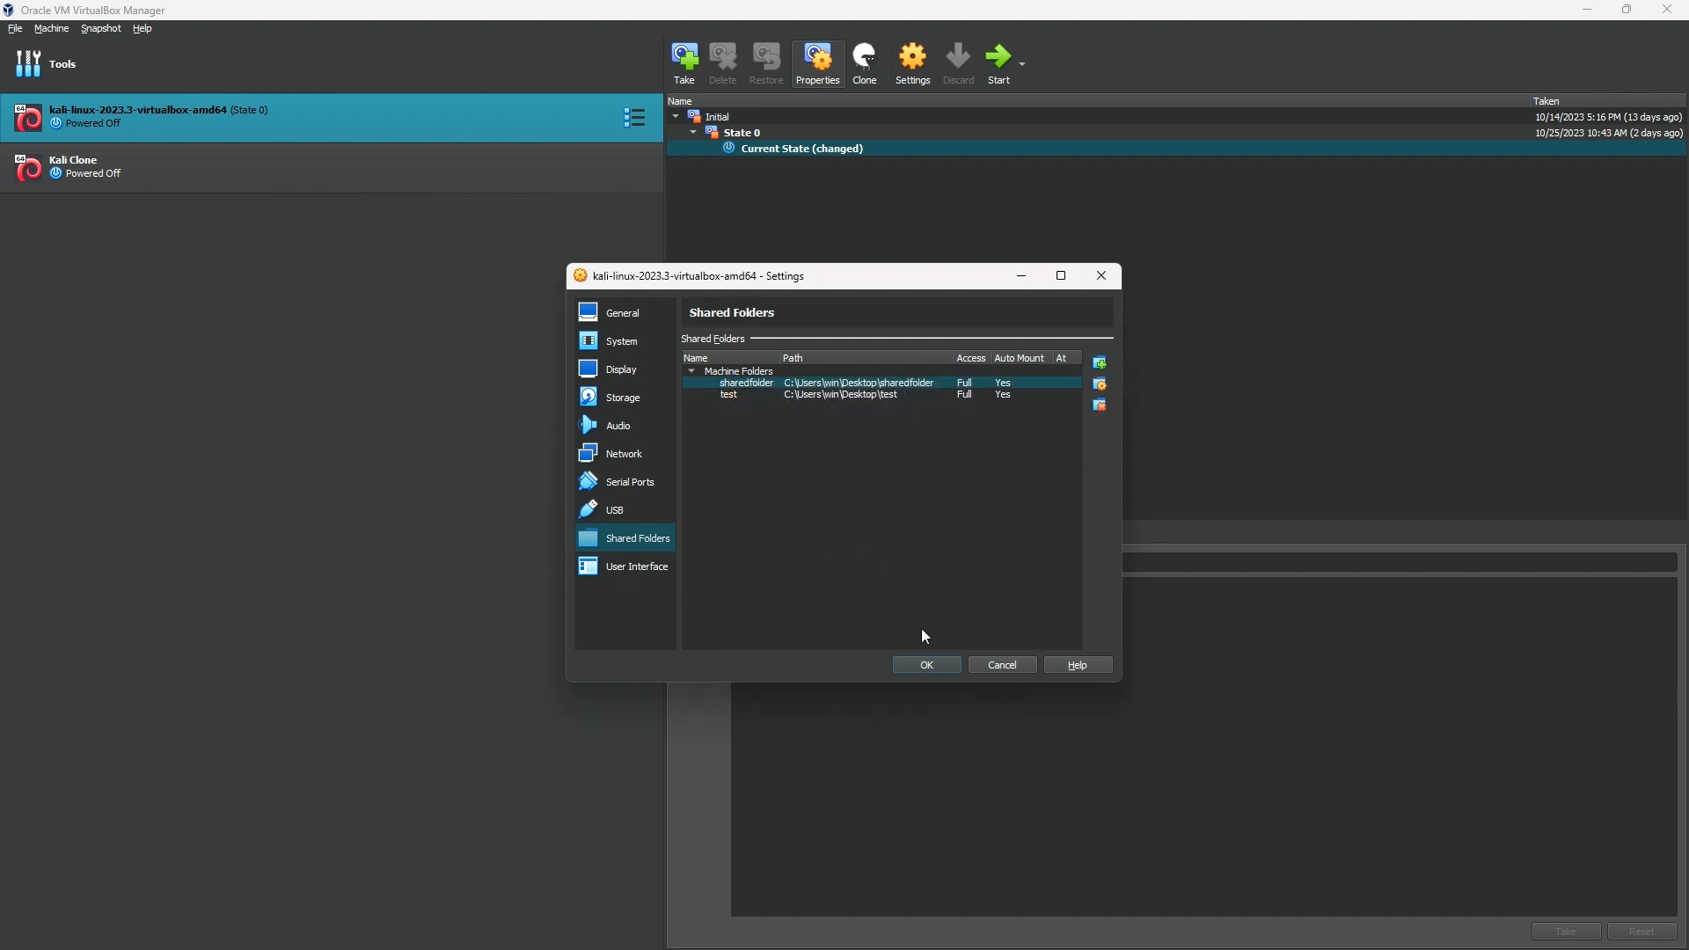
{"action": "left_click", "coordinate": [925, 664]}
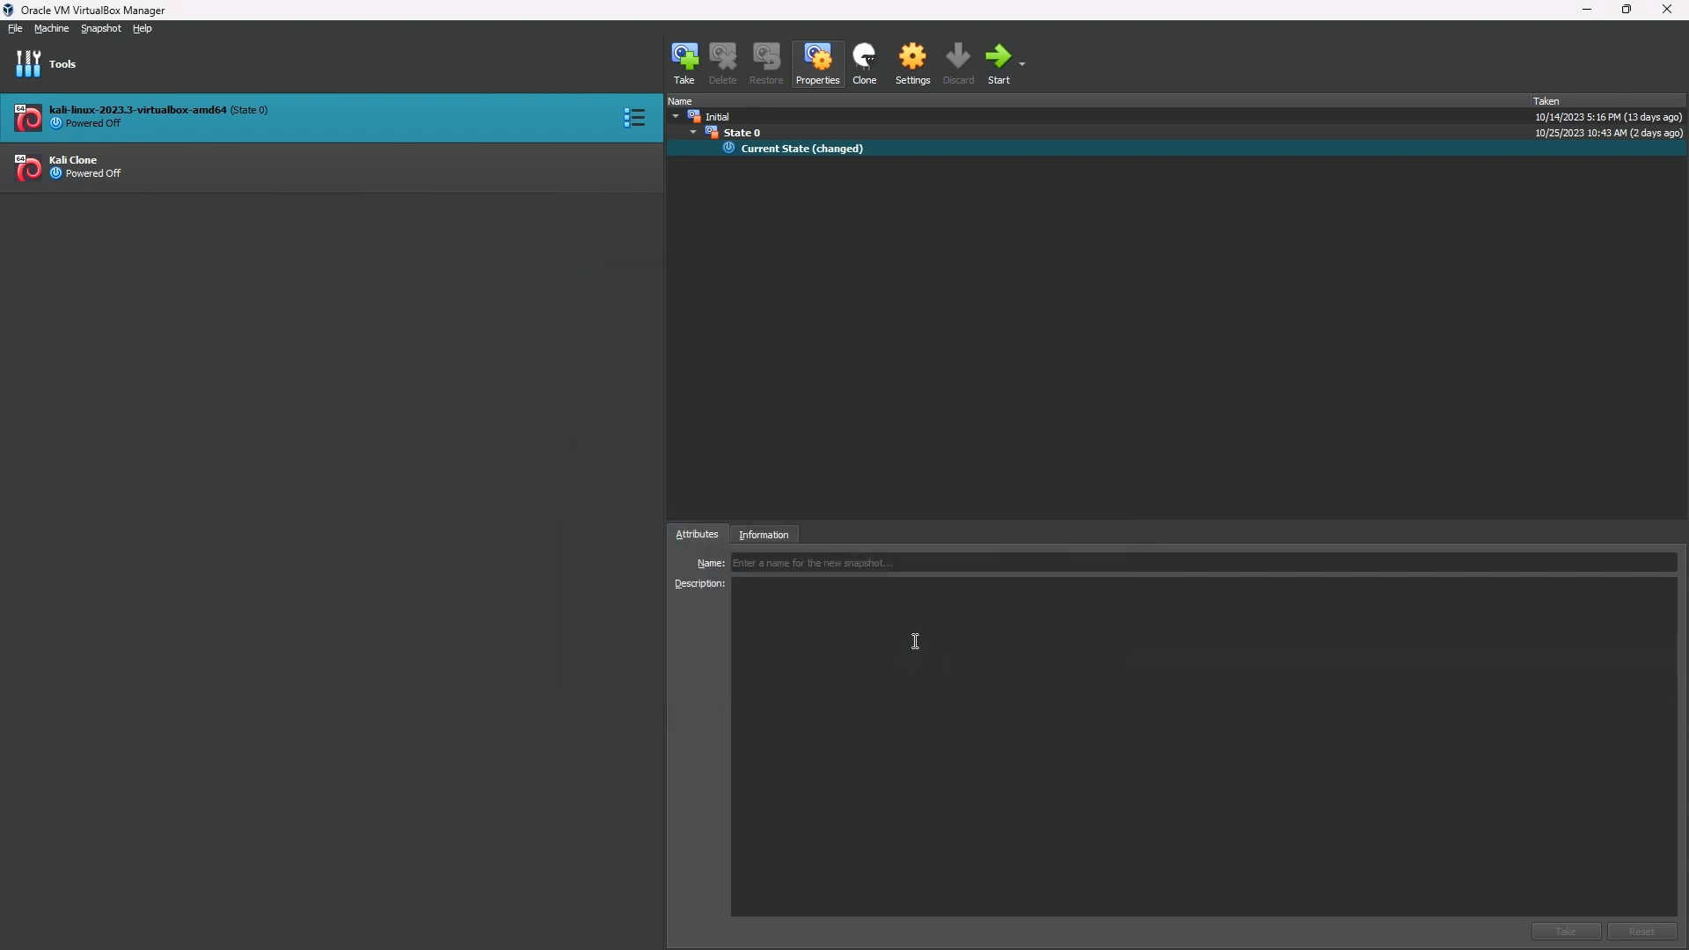
- Open the Shared Folders settings of the Kali Clone machine
{"action": "left_click", "coordinate": [336, 183]}
{"action": "right_click", "coordinate": [308, 169]}
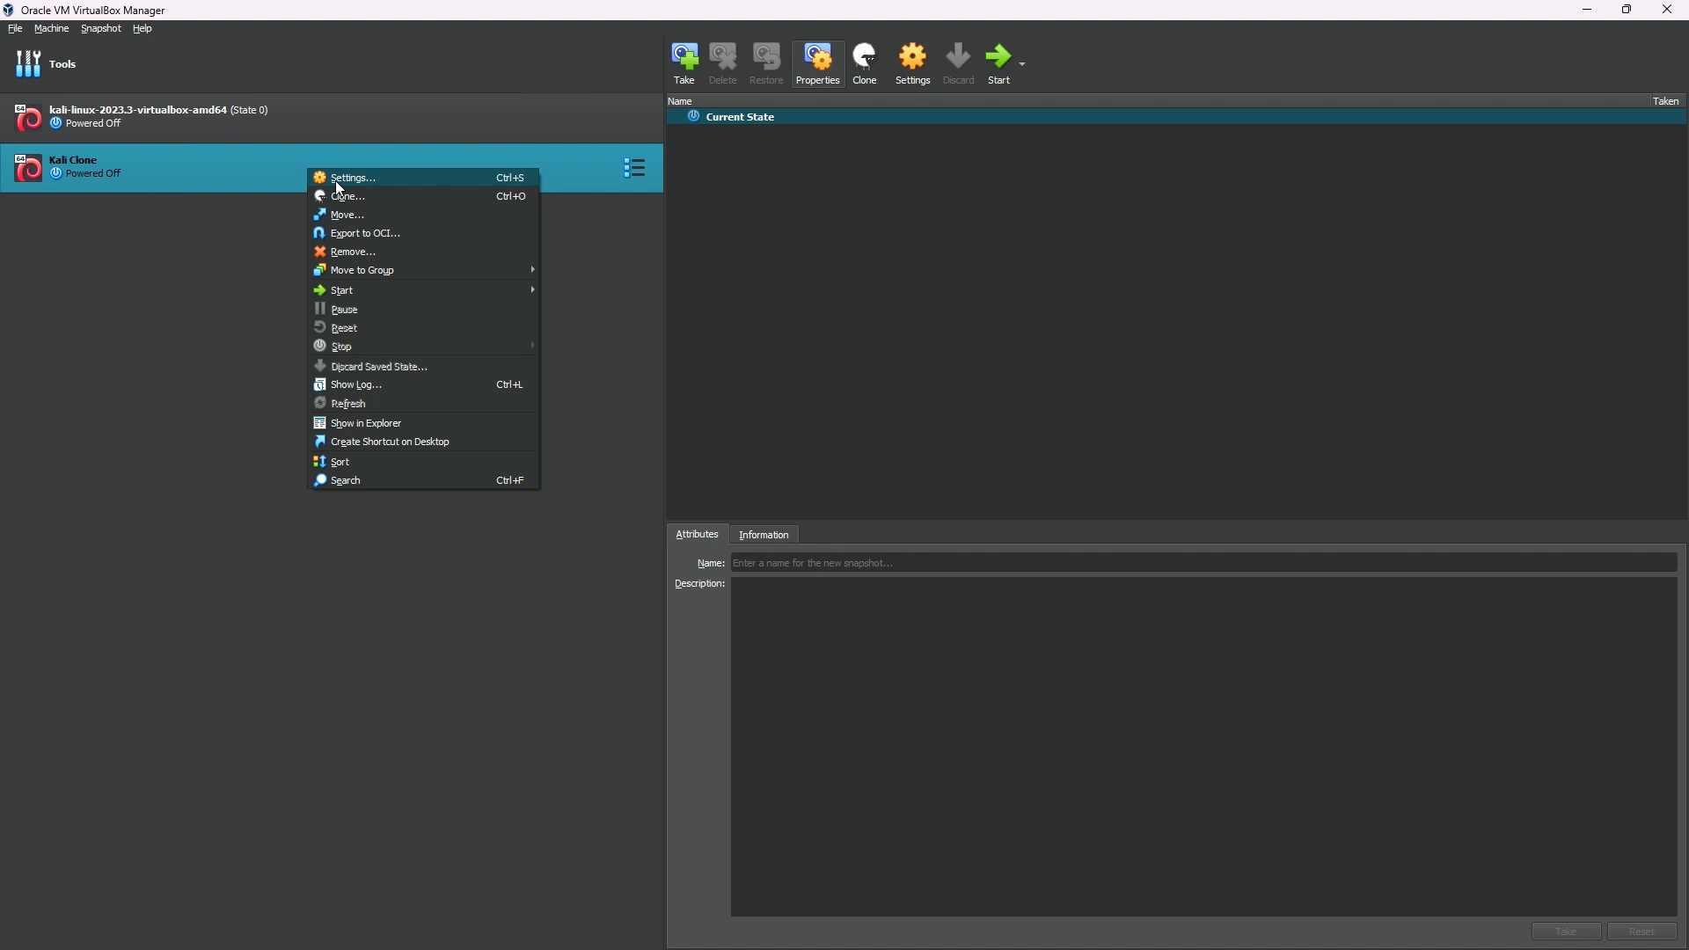
{"action": "left_click", "coordinate": [913, 75]}
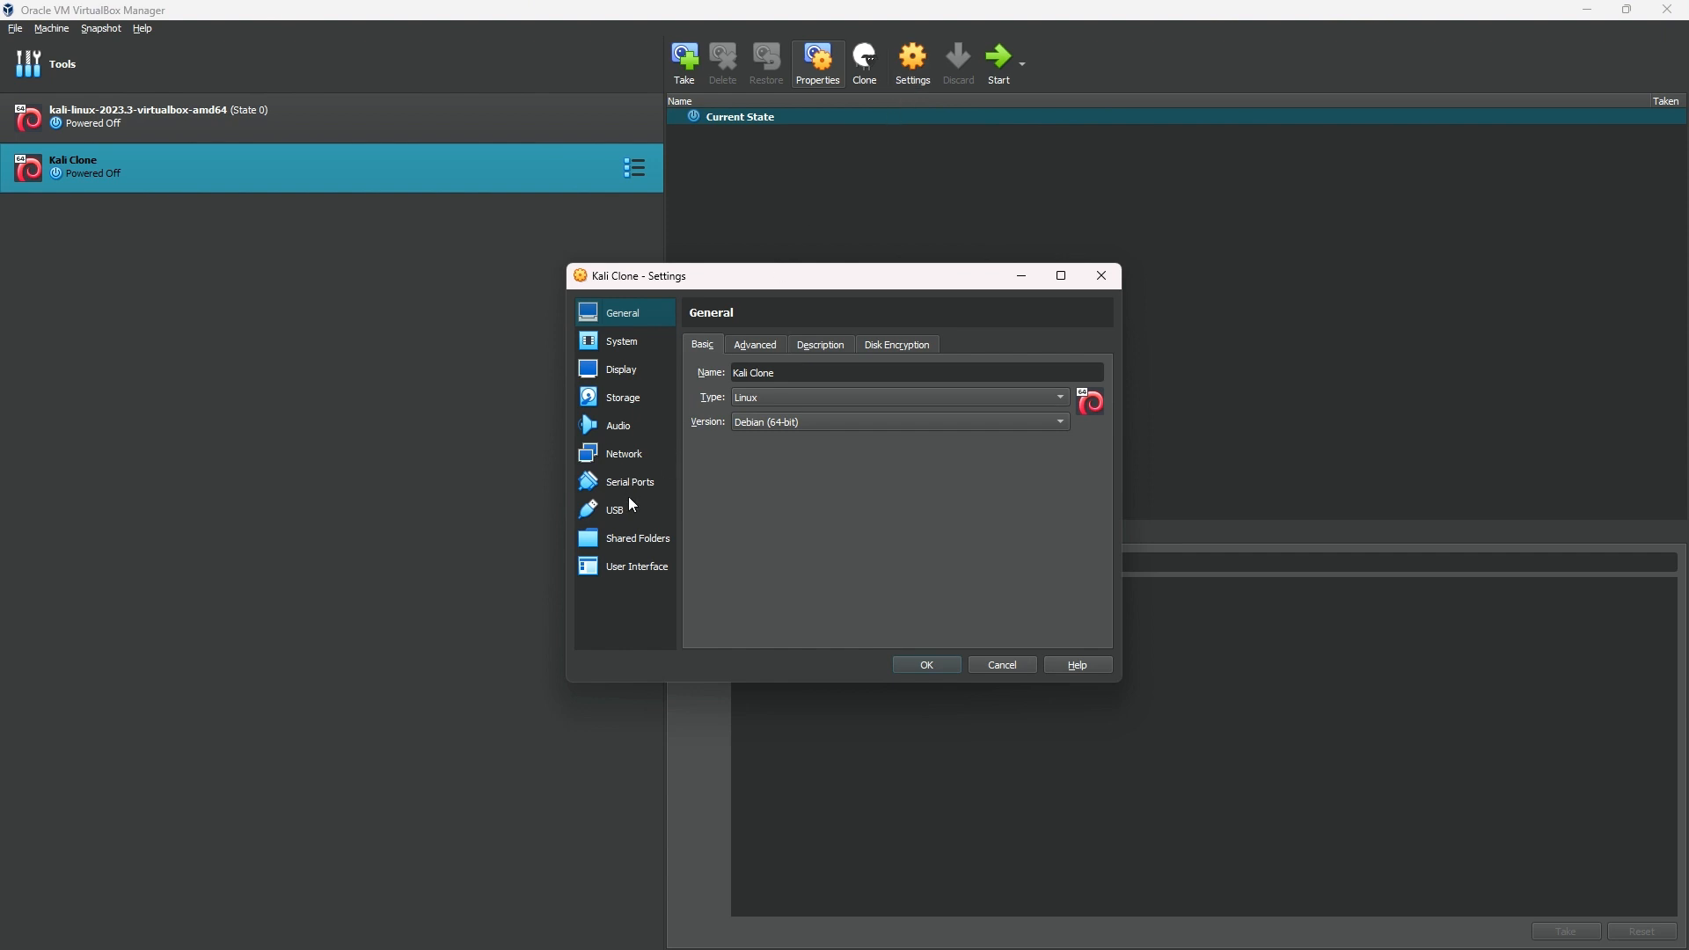
{"action": "left_click", "coordinate": [629, 541]}
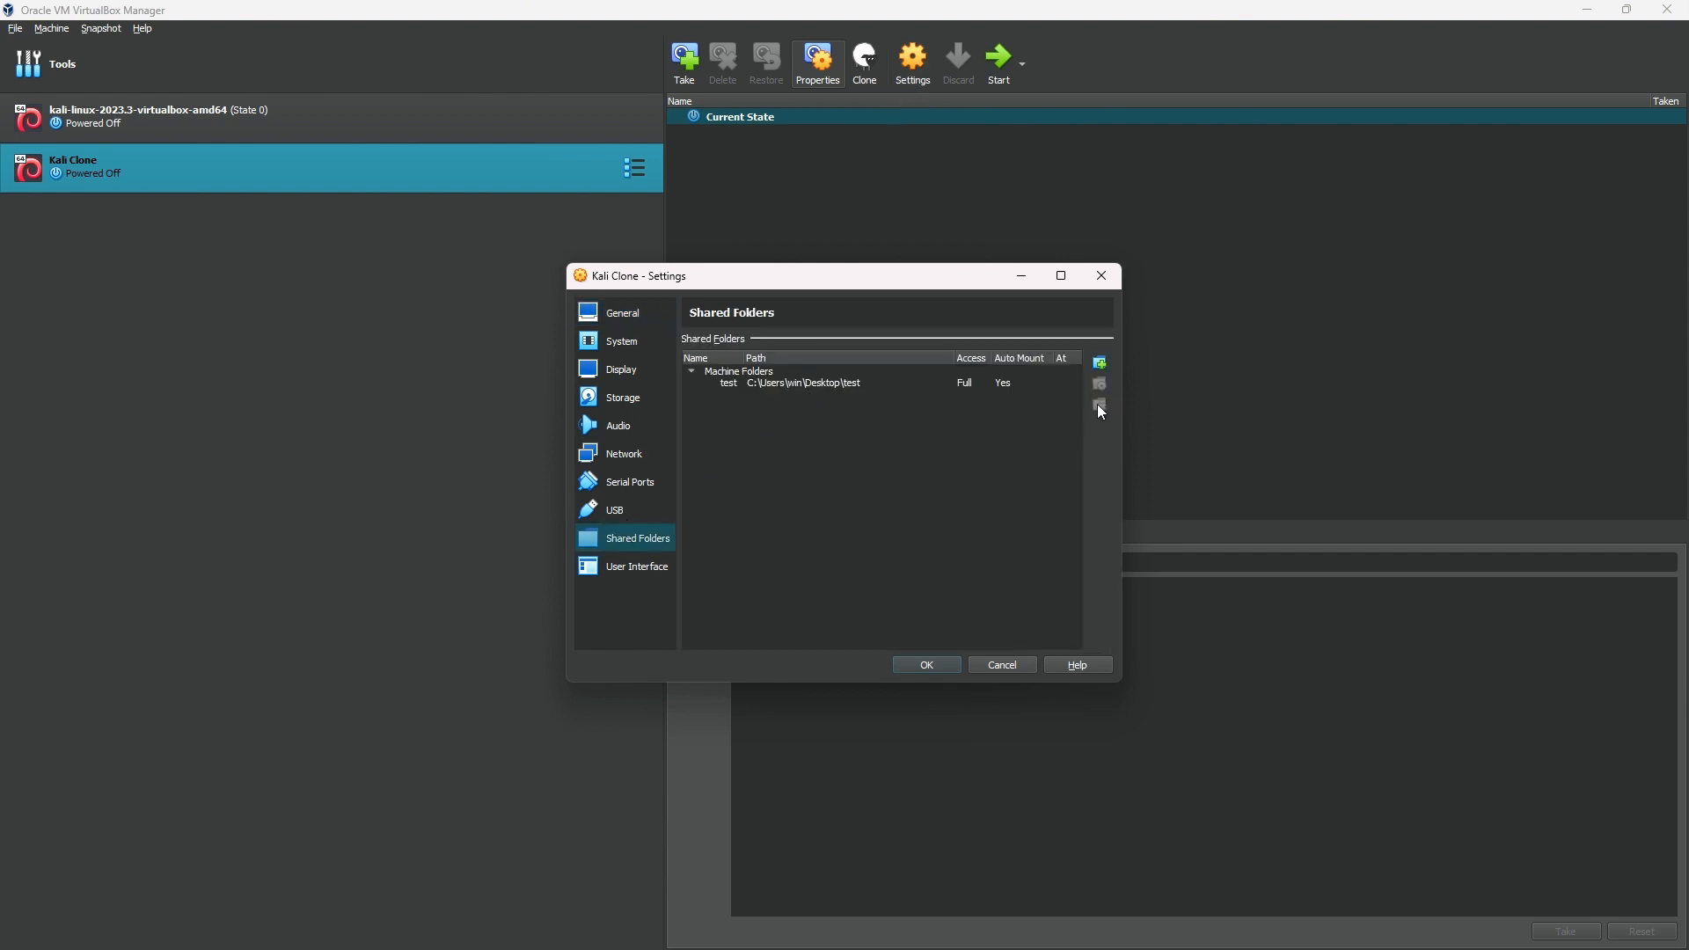
- Add the same desktop folder sharedfolder as an auto-mounted share for Kali Clone and save the settings
{"action": "left_click", "coordinate": [1101, 363]}
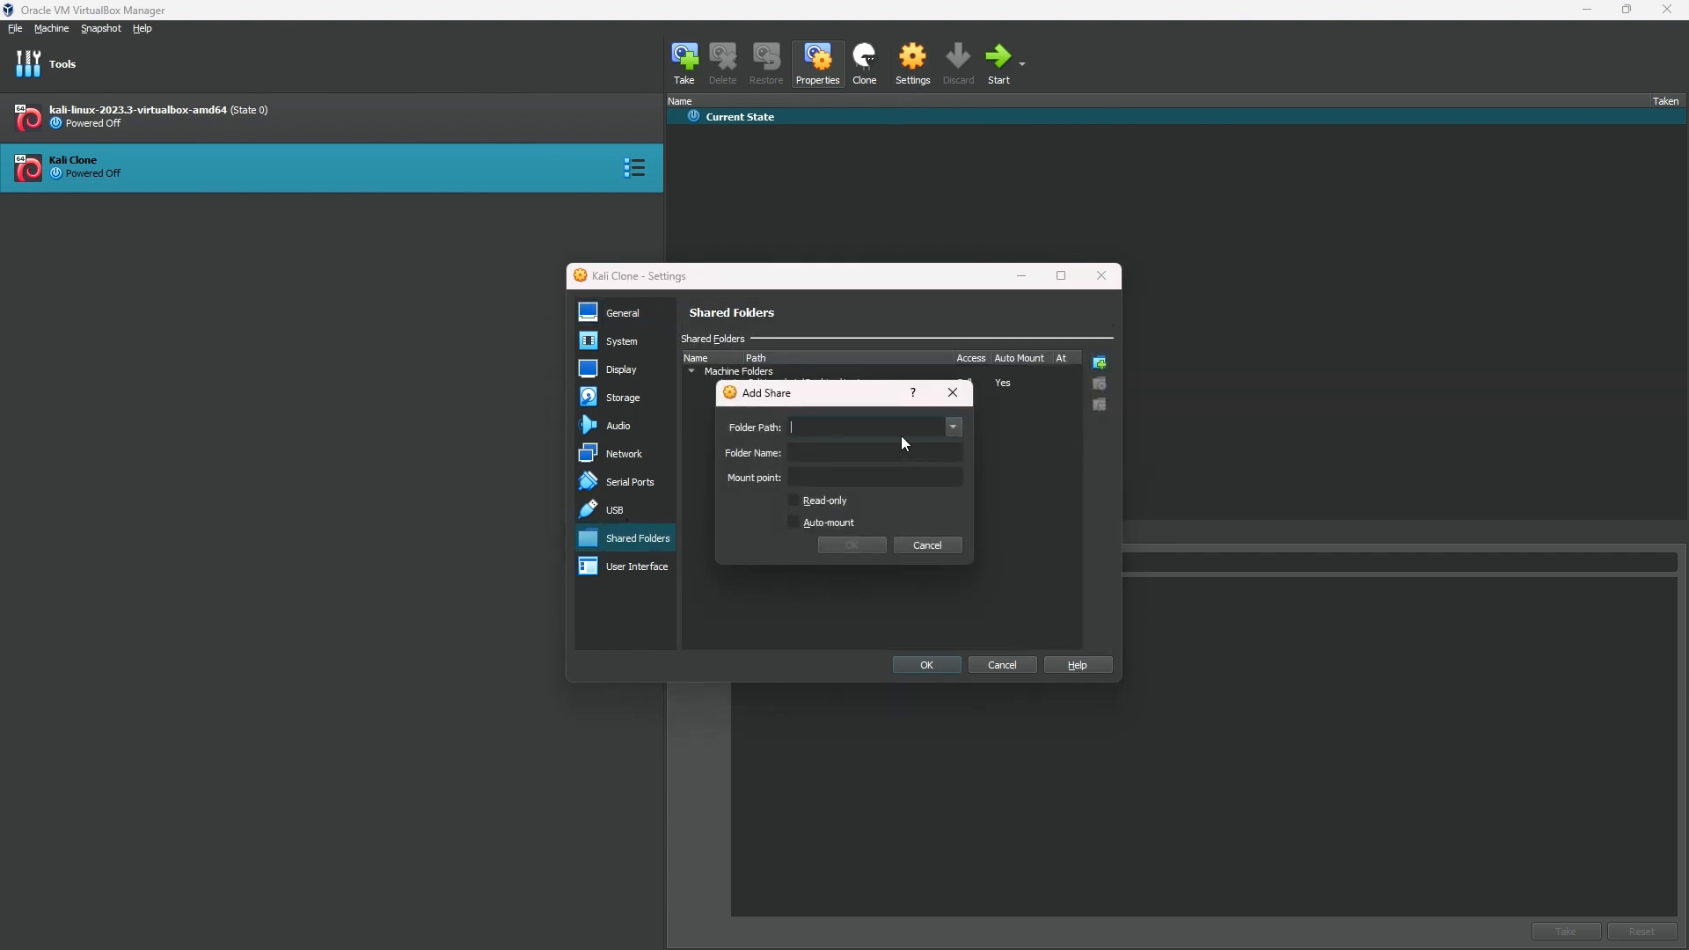
{"action": "left_click", "coordinate": [954, 428]}
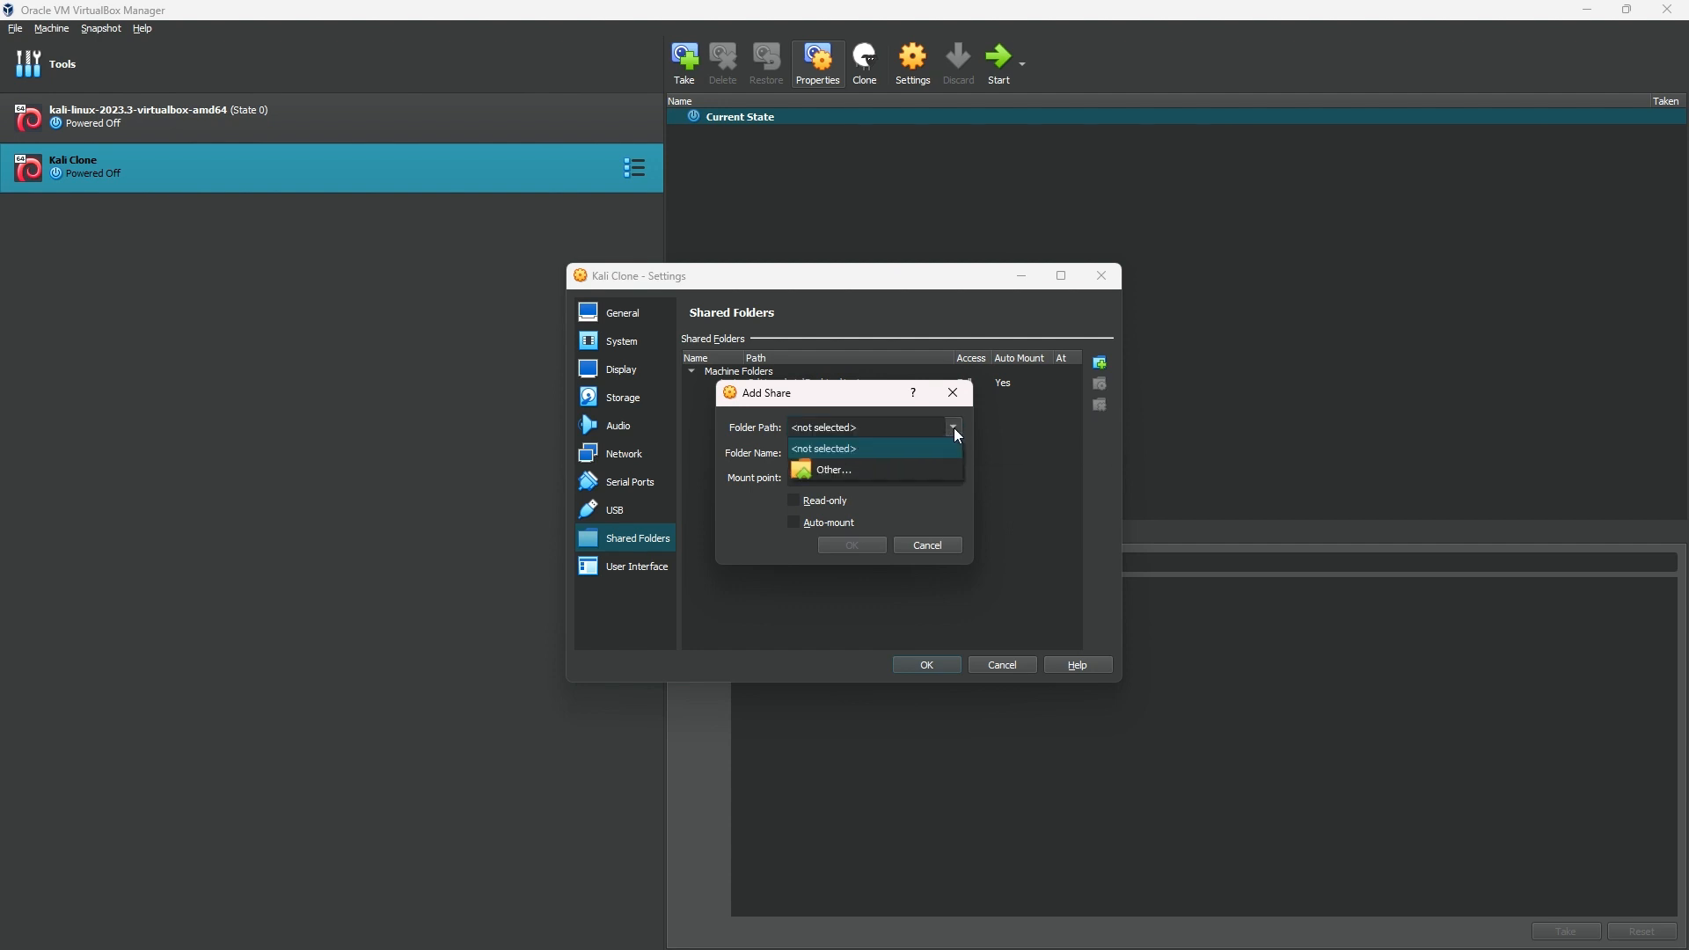
{"action": "left_click", "coordinate": [886, 473]}
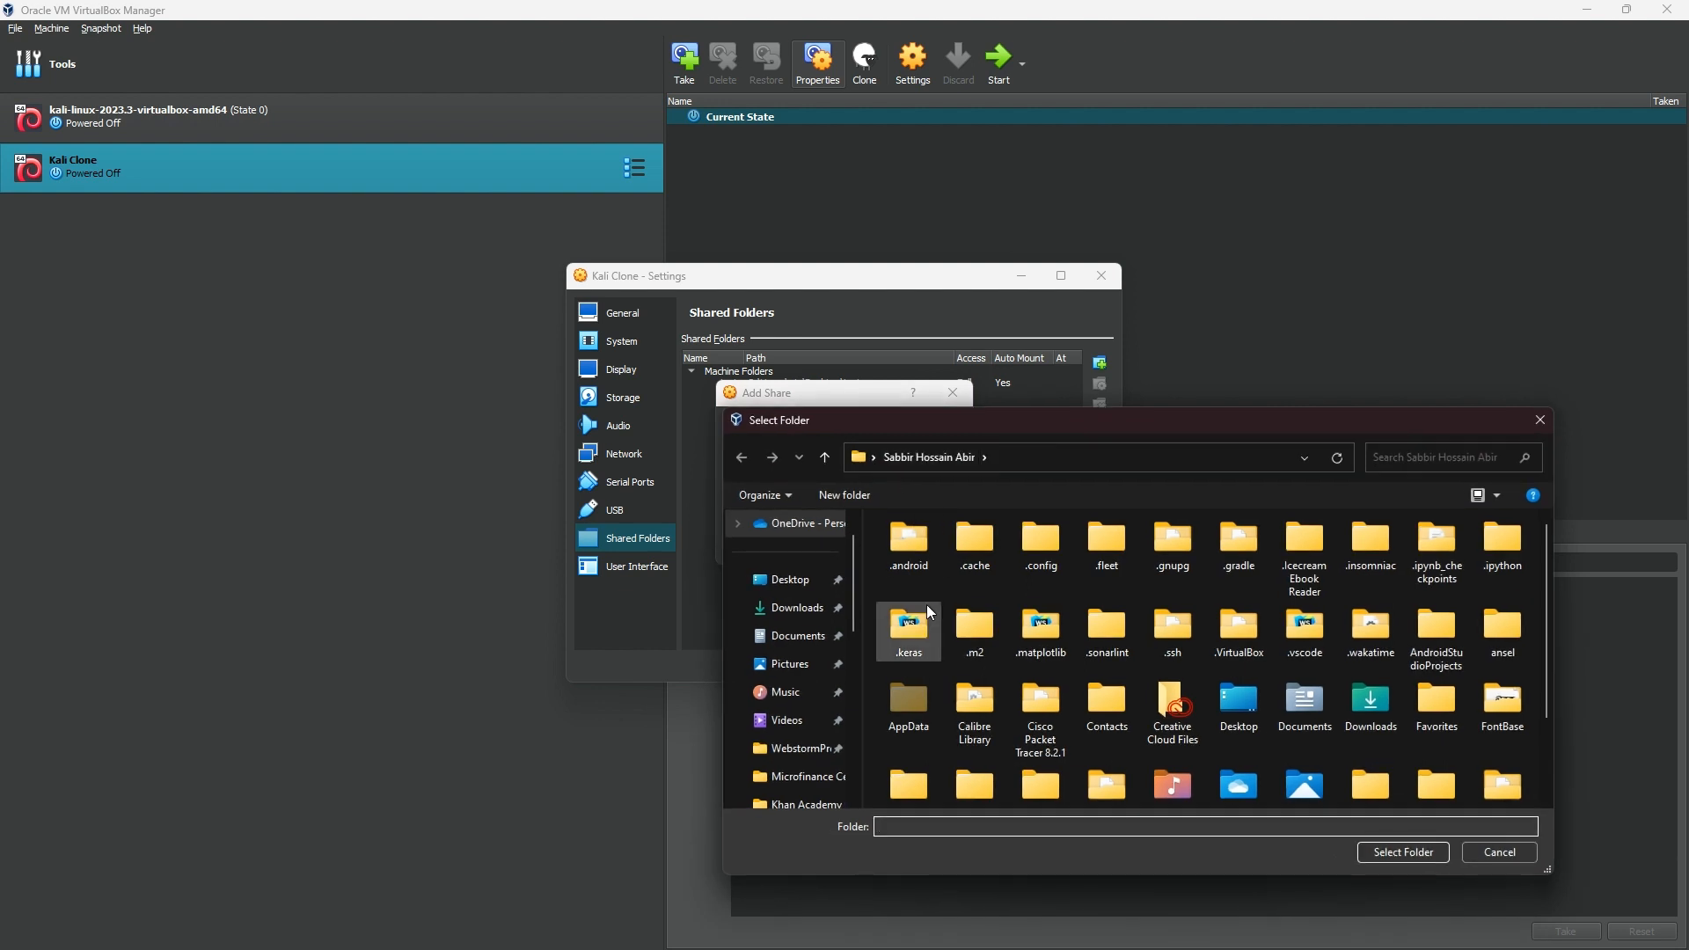
{"action": "left_click", "coordinate": [787, 582]}
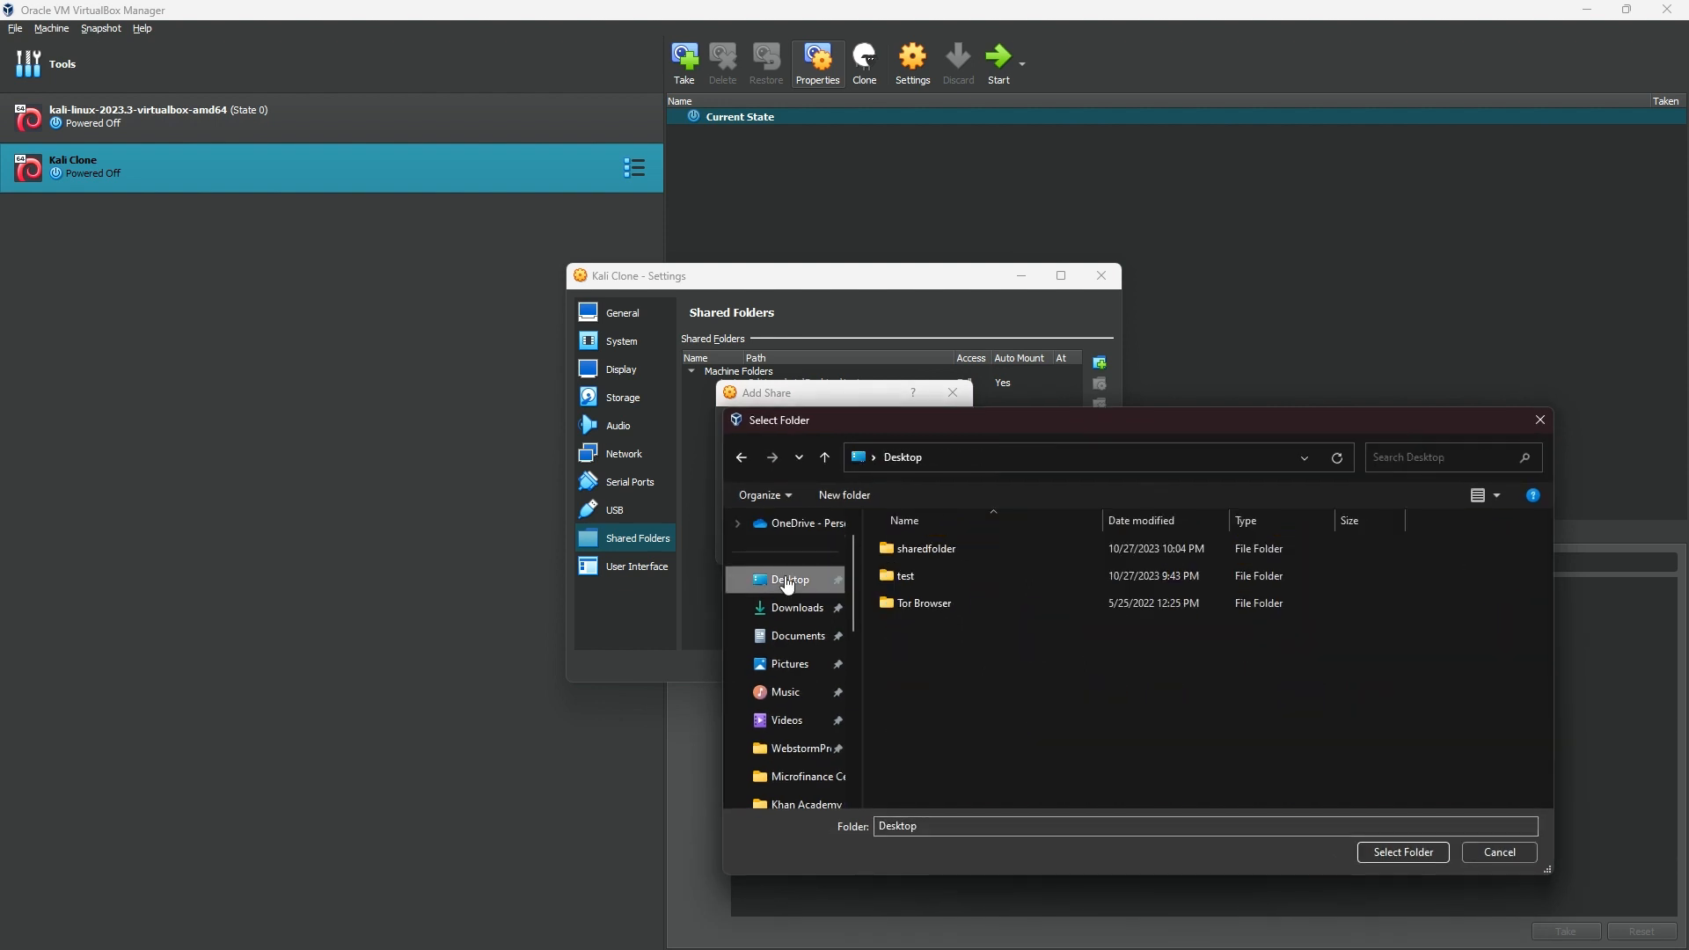
{"action": "left_click", "coordinate": [940, 553]}
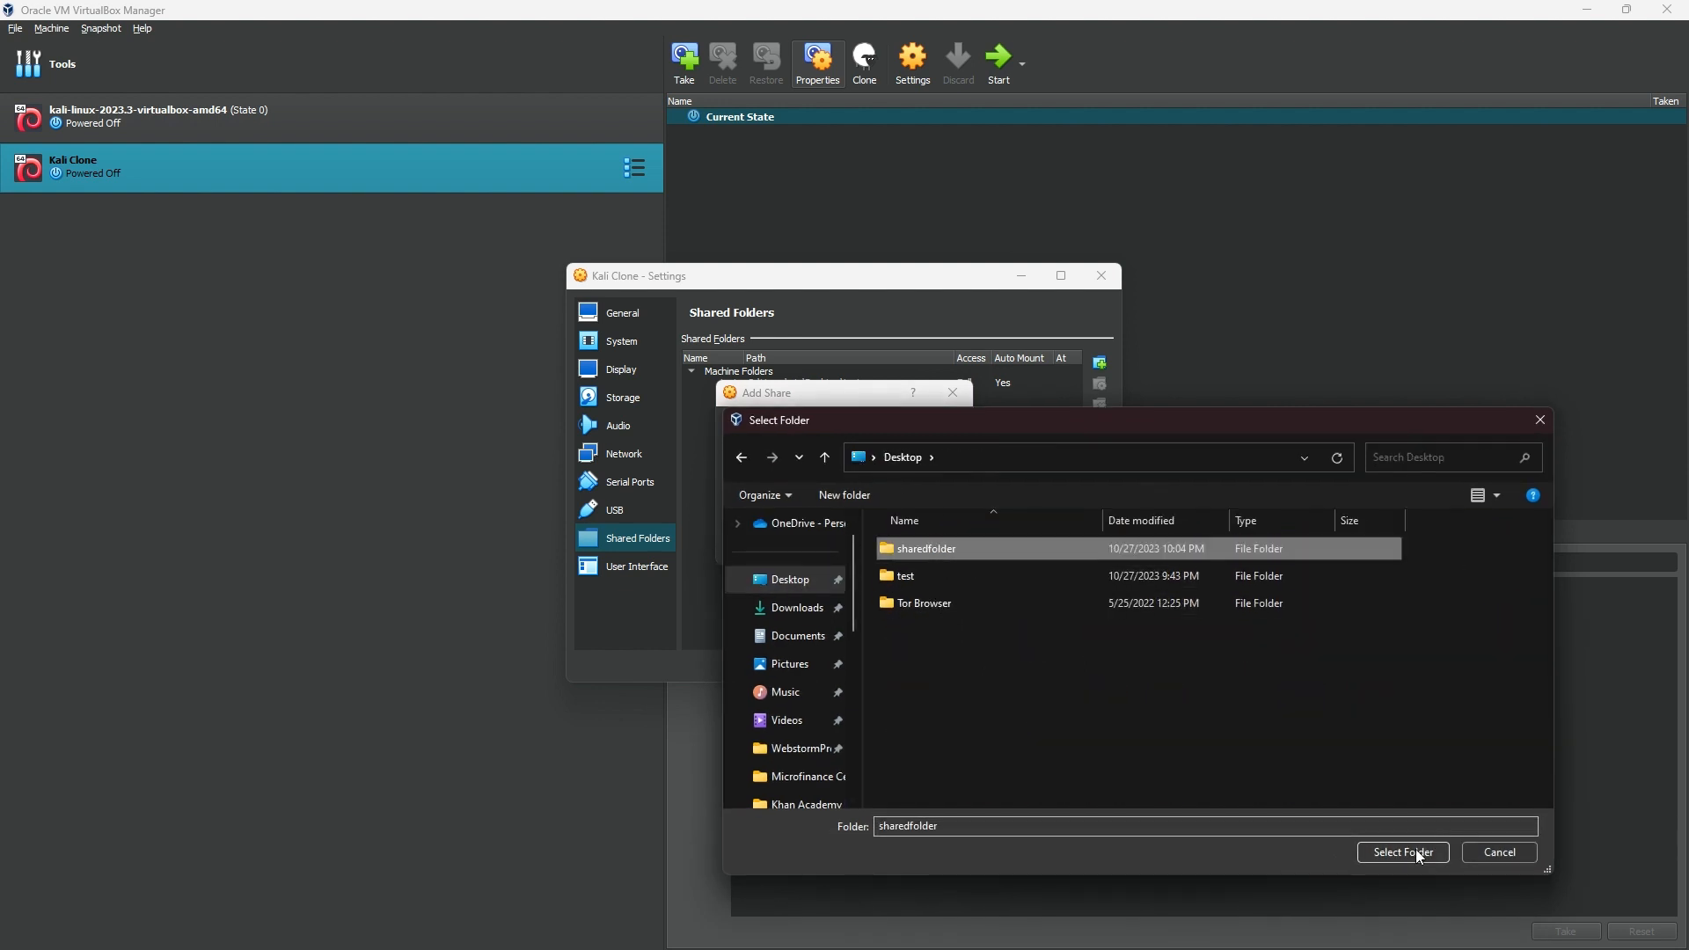
{"action": "left_click", "coordinate": [1404, 852]}
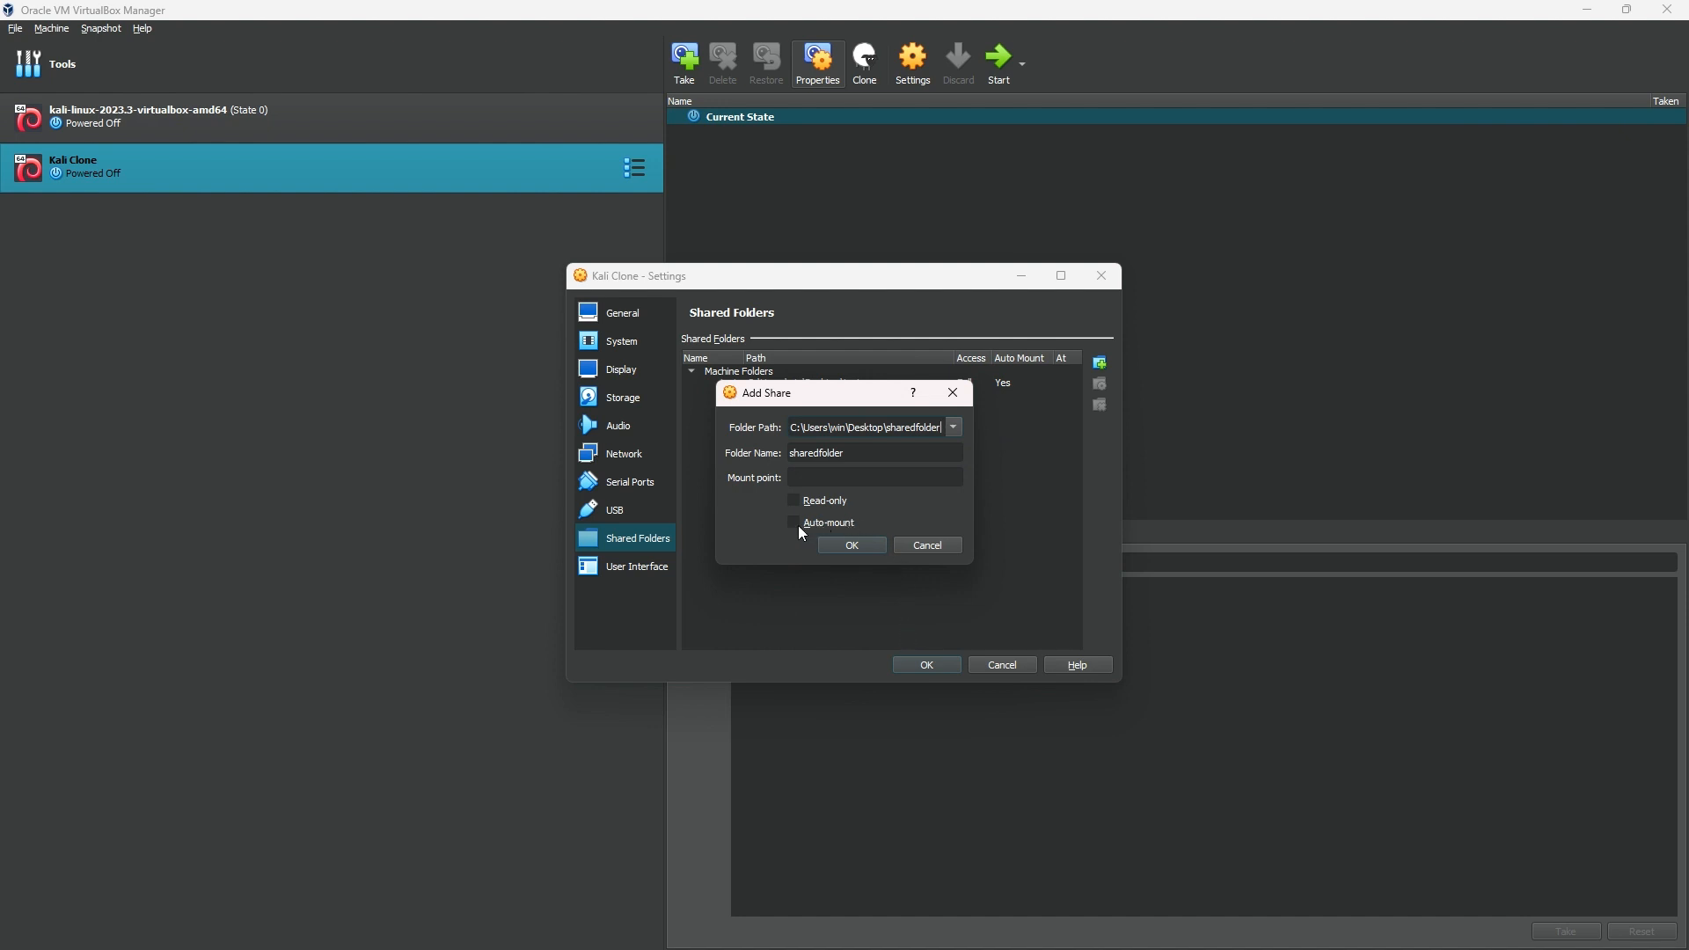
{"action": "left_click", "coordinate": [797, 525]}
{"action": "left_click", "coordinate": [854, 547]}
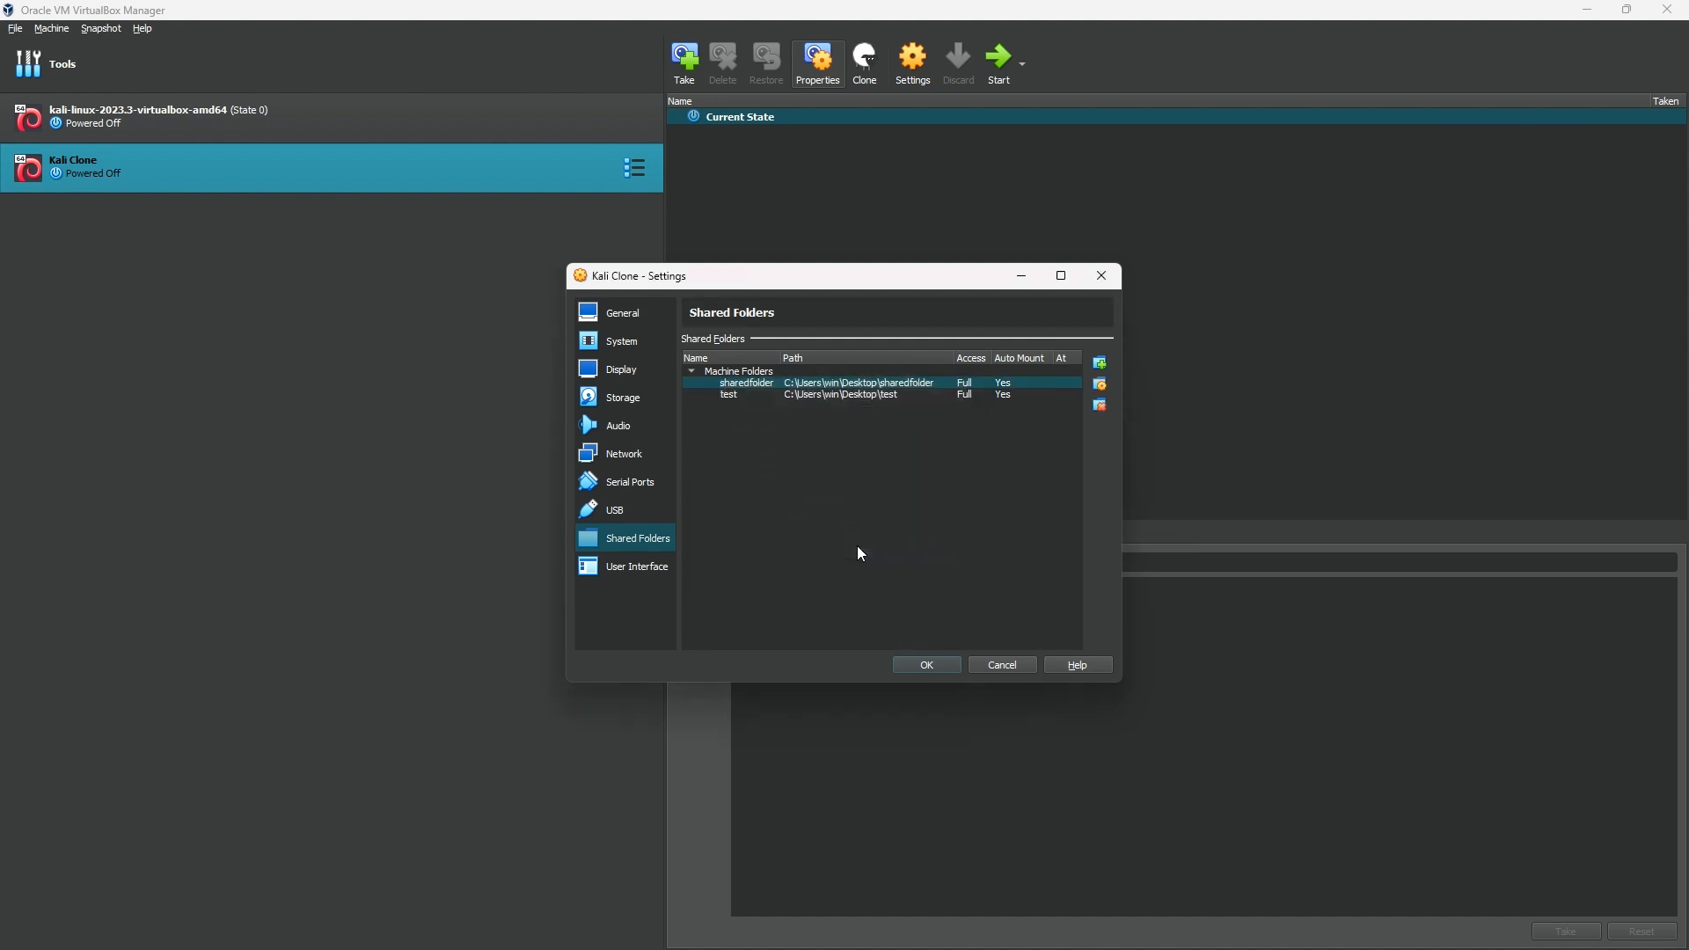
{"action": "left_click", "coordinate": [929, 662]}
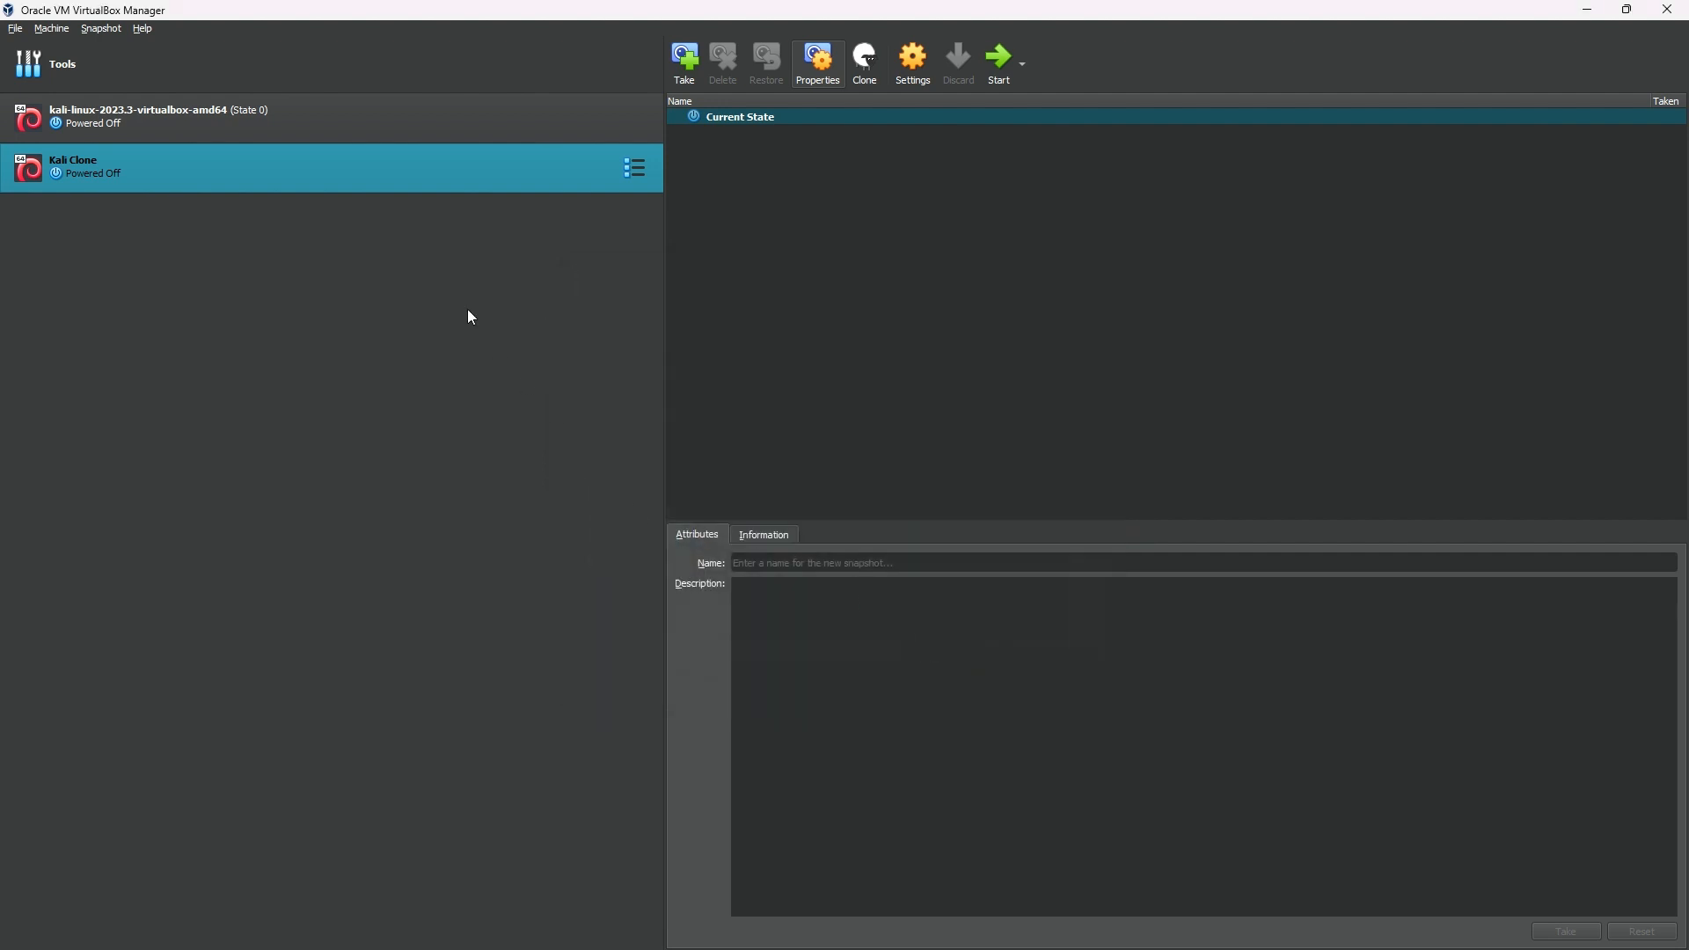
- Start the Kali Clone virtual machine and open File System from its desktop
{"action": "left_click", "coordinate": [305, 138]}
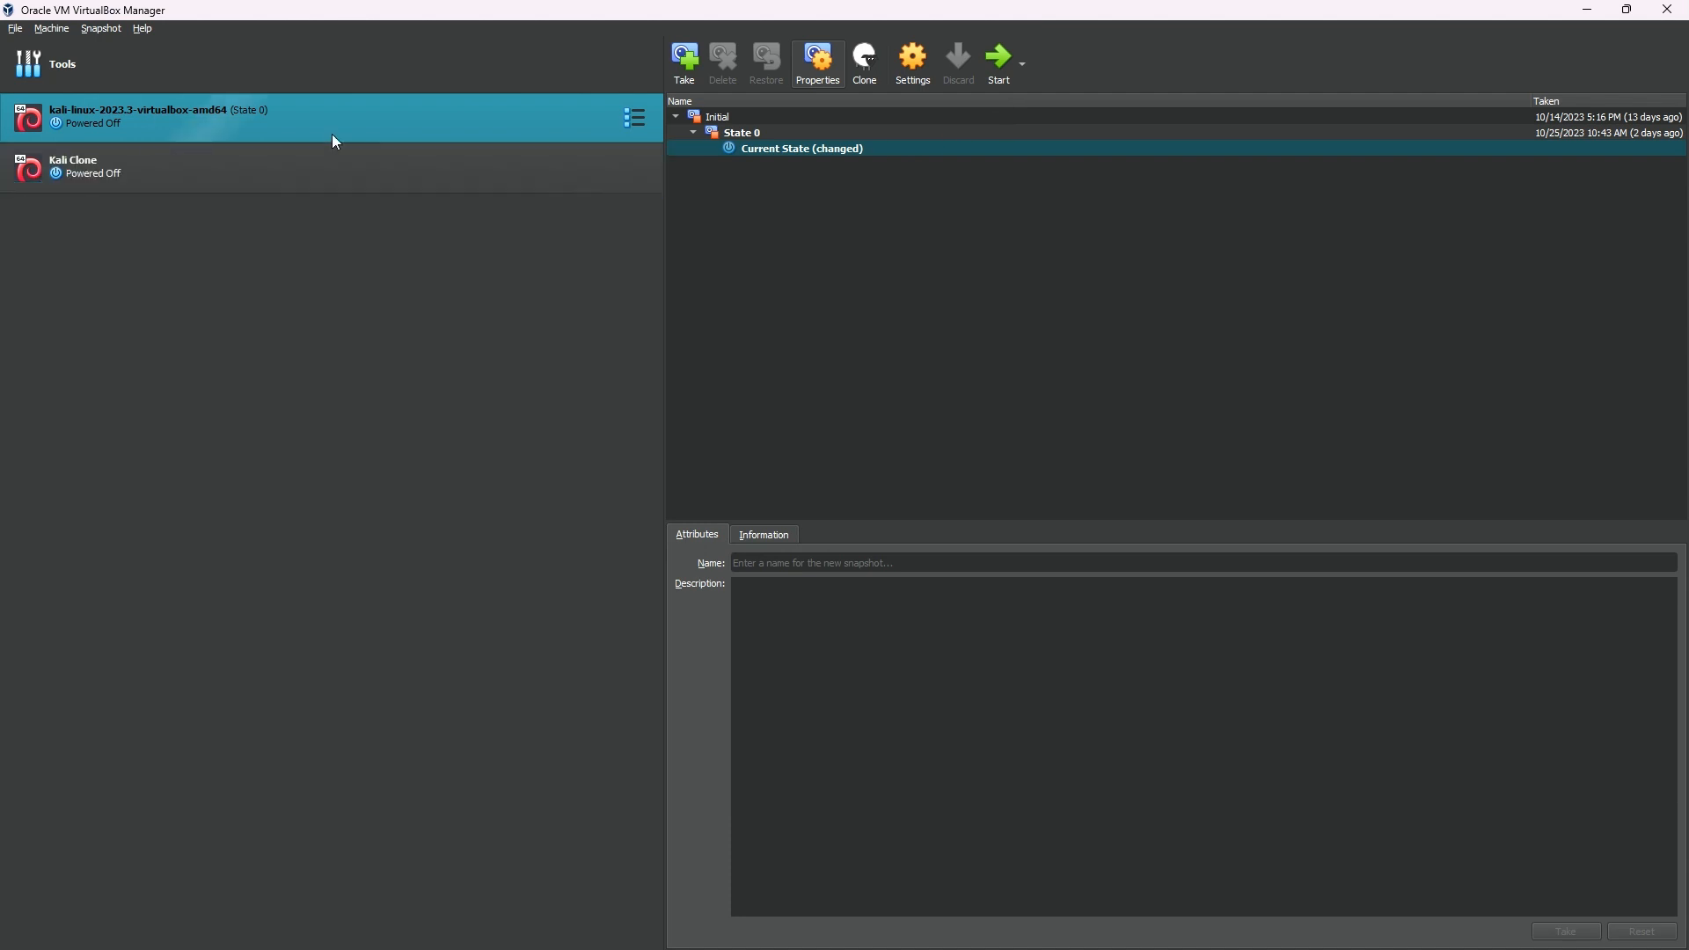
{"action": "left_click", "coordinate": [413, 174]}
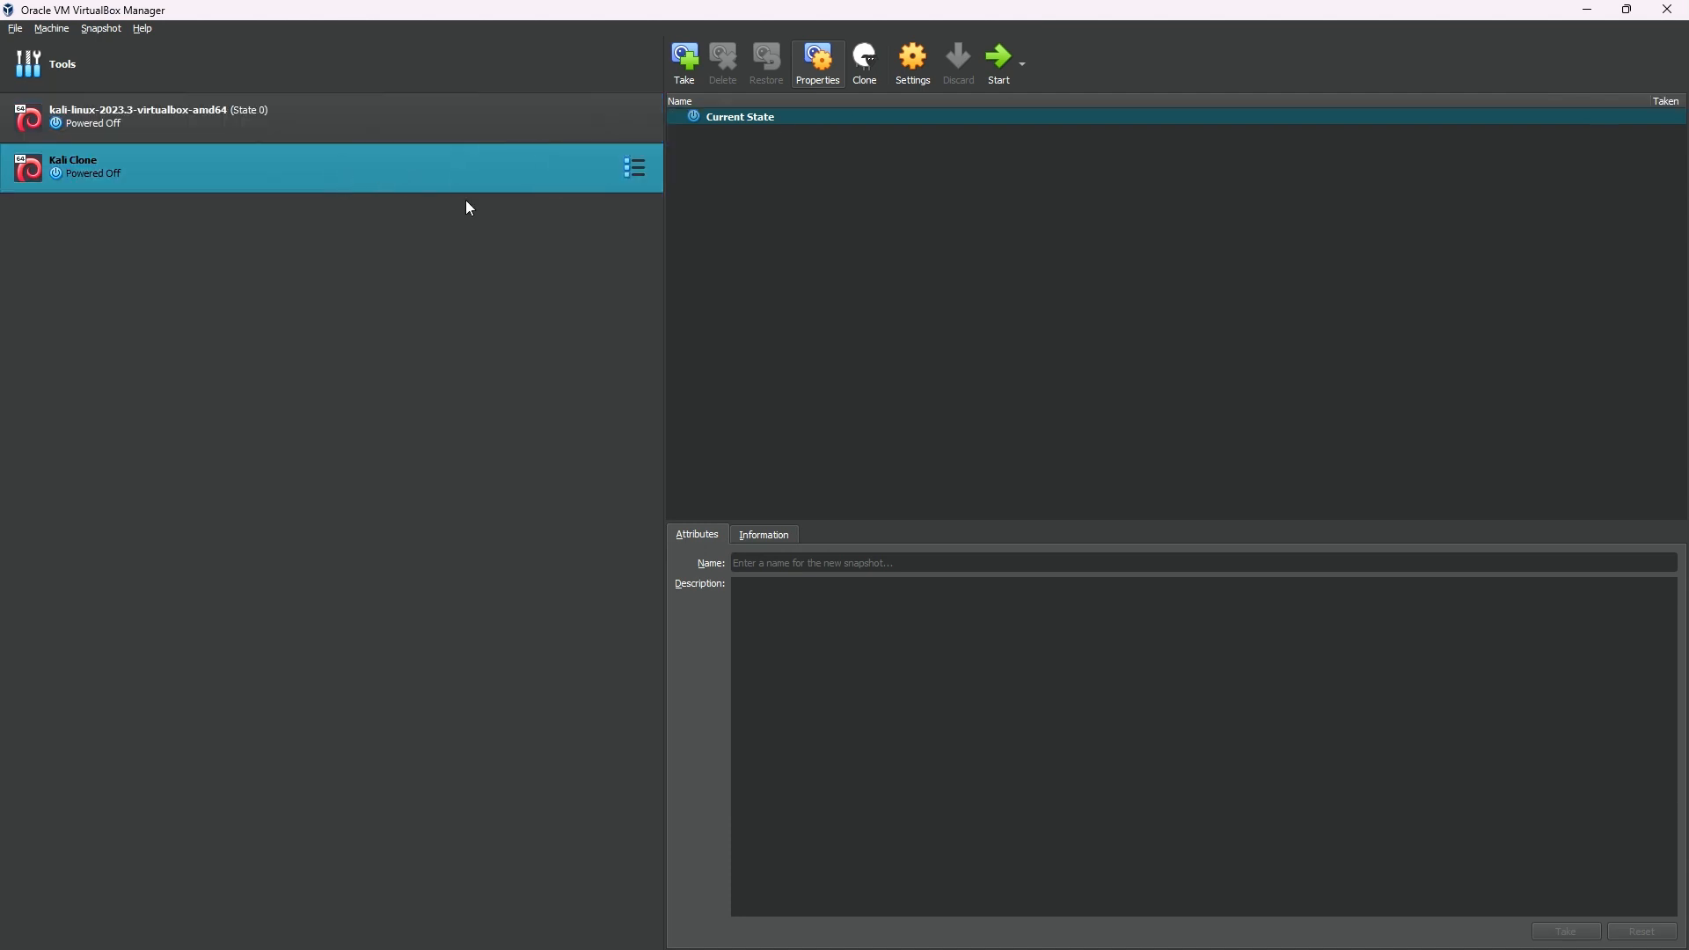
{"action": "left_click", "coordinate": [999, 63]}
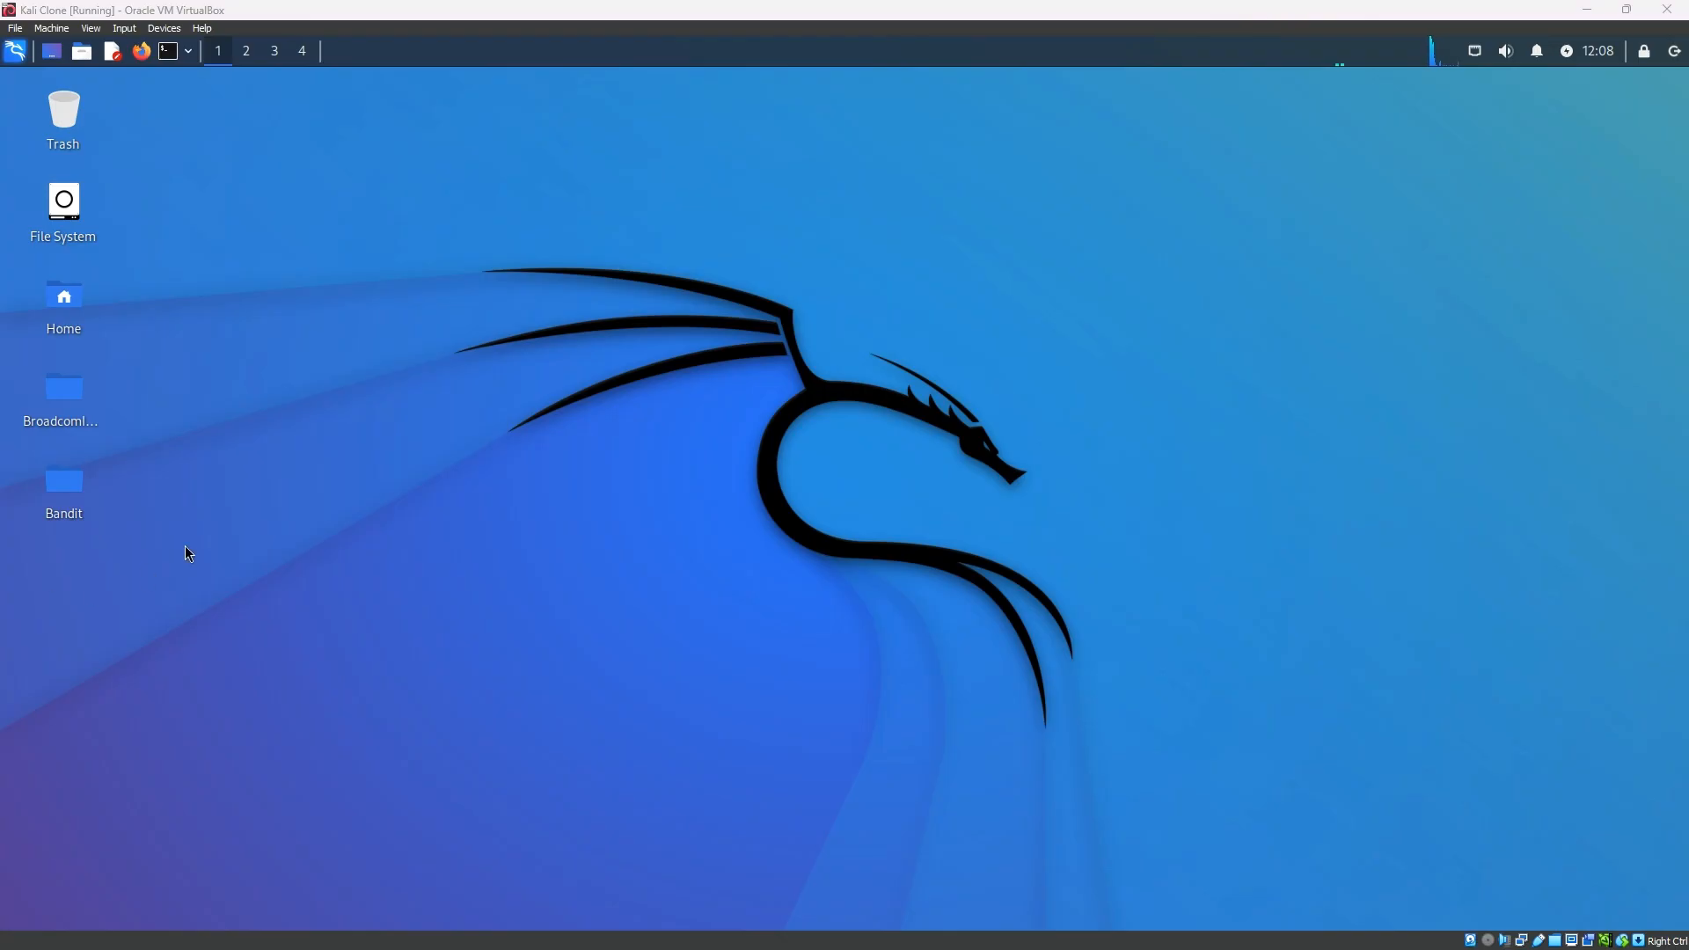
{"action": "double_click", "coordinate": [77, 209]}
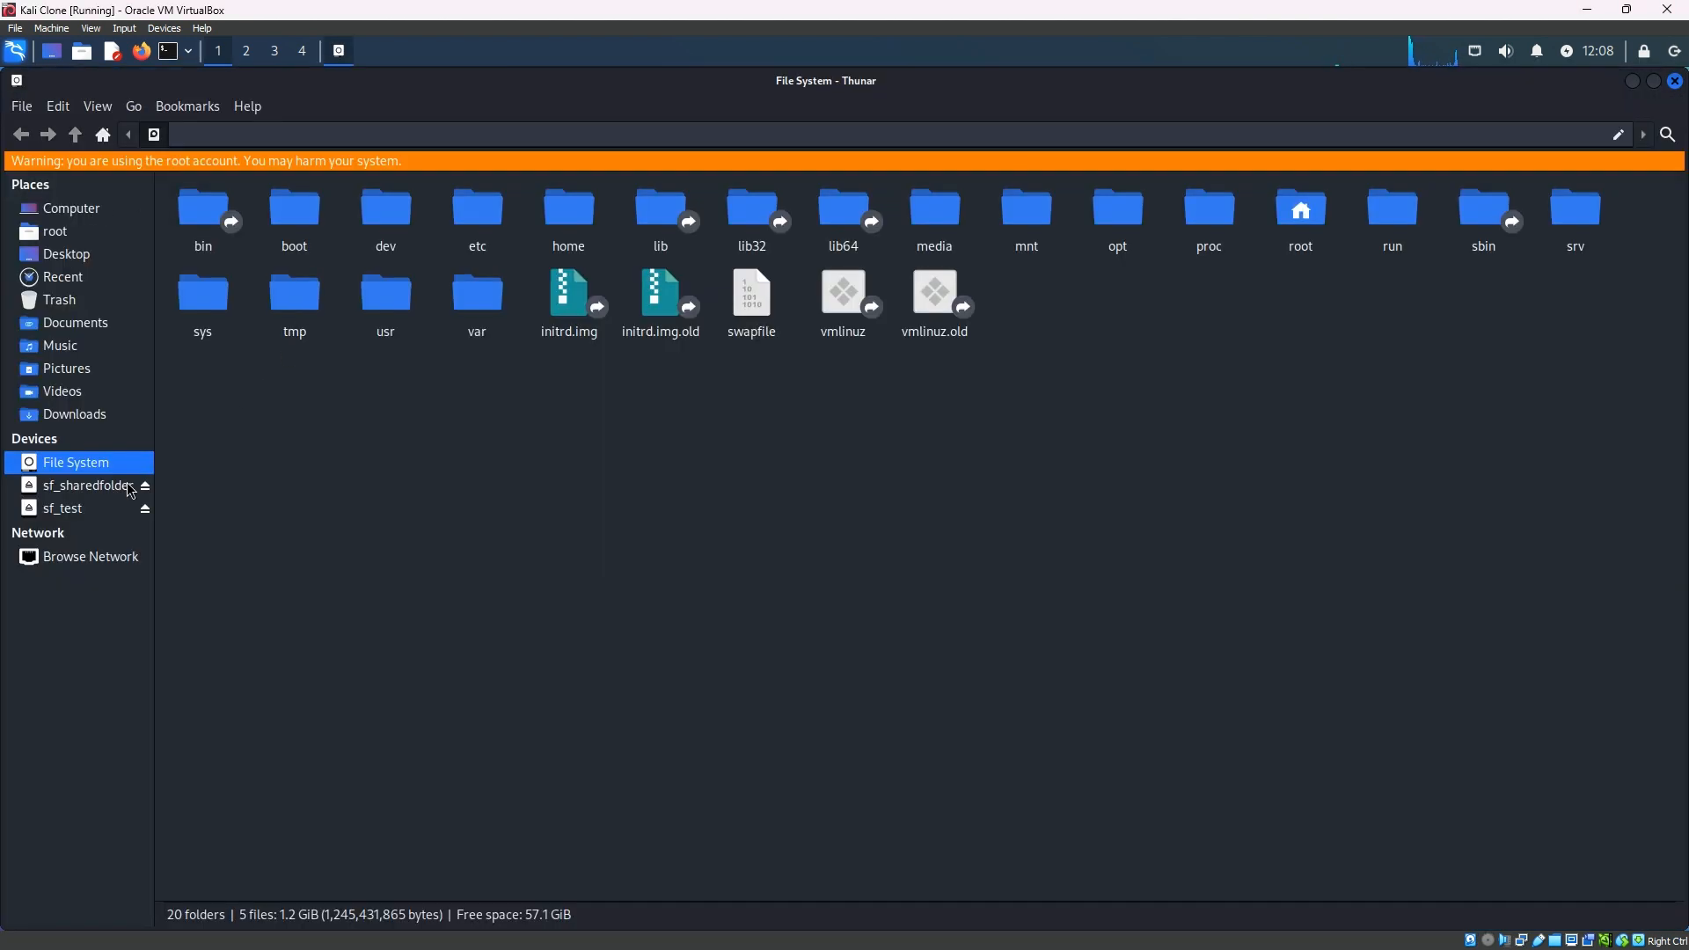
- Open the sf_sharedfolder device and create an empty file named Test in it
{"action": "mouse_move", "coordinate": [85, 494]}
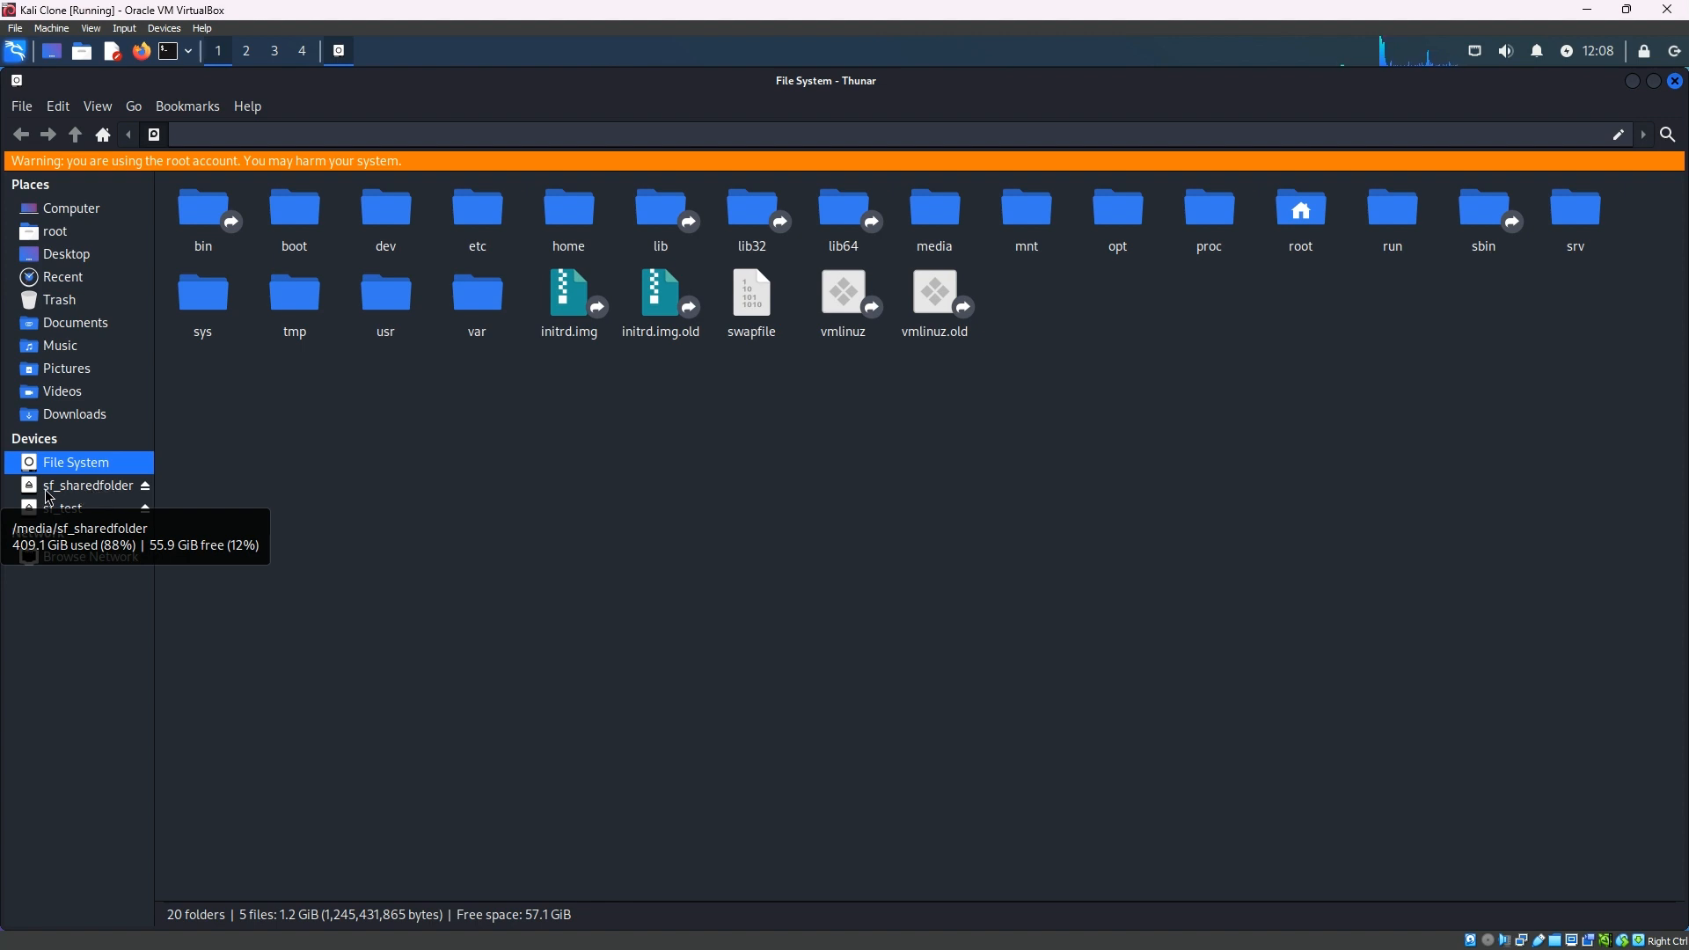
{"action": "left_click", "coordinate": [103, 489]}
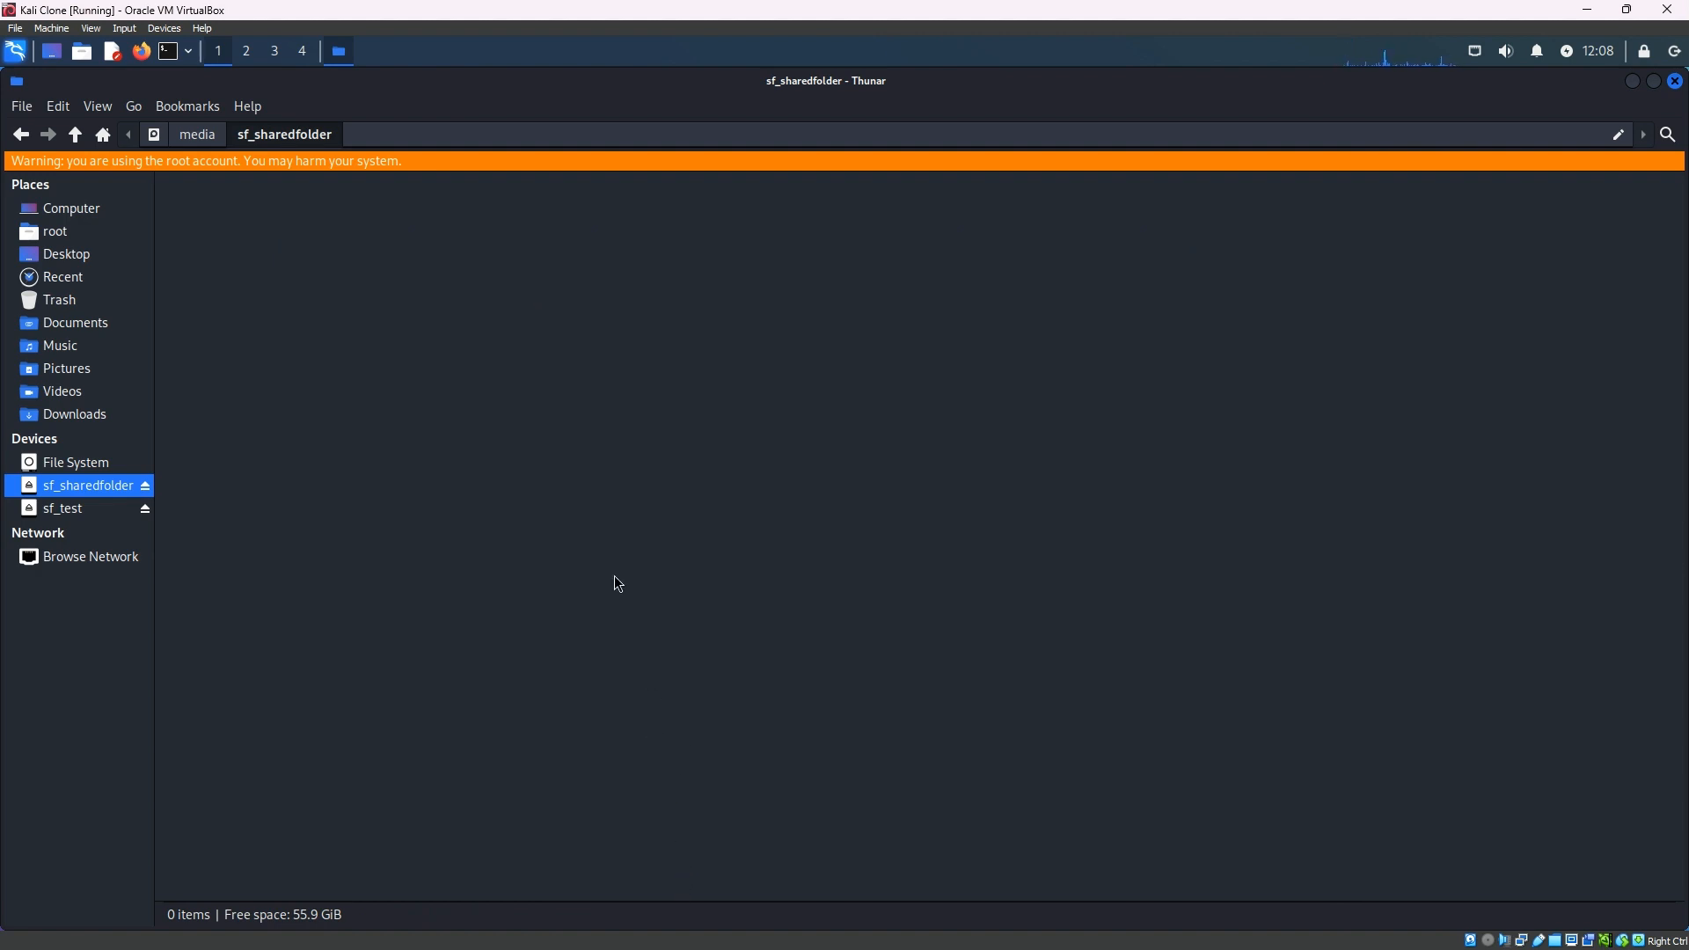
{"action": "right_click", "coordinate": [523, 291]}
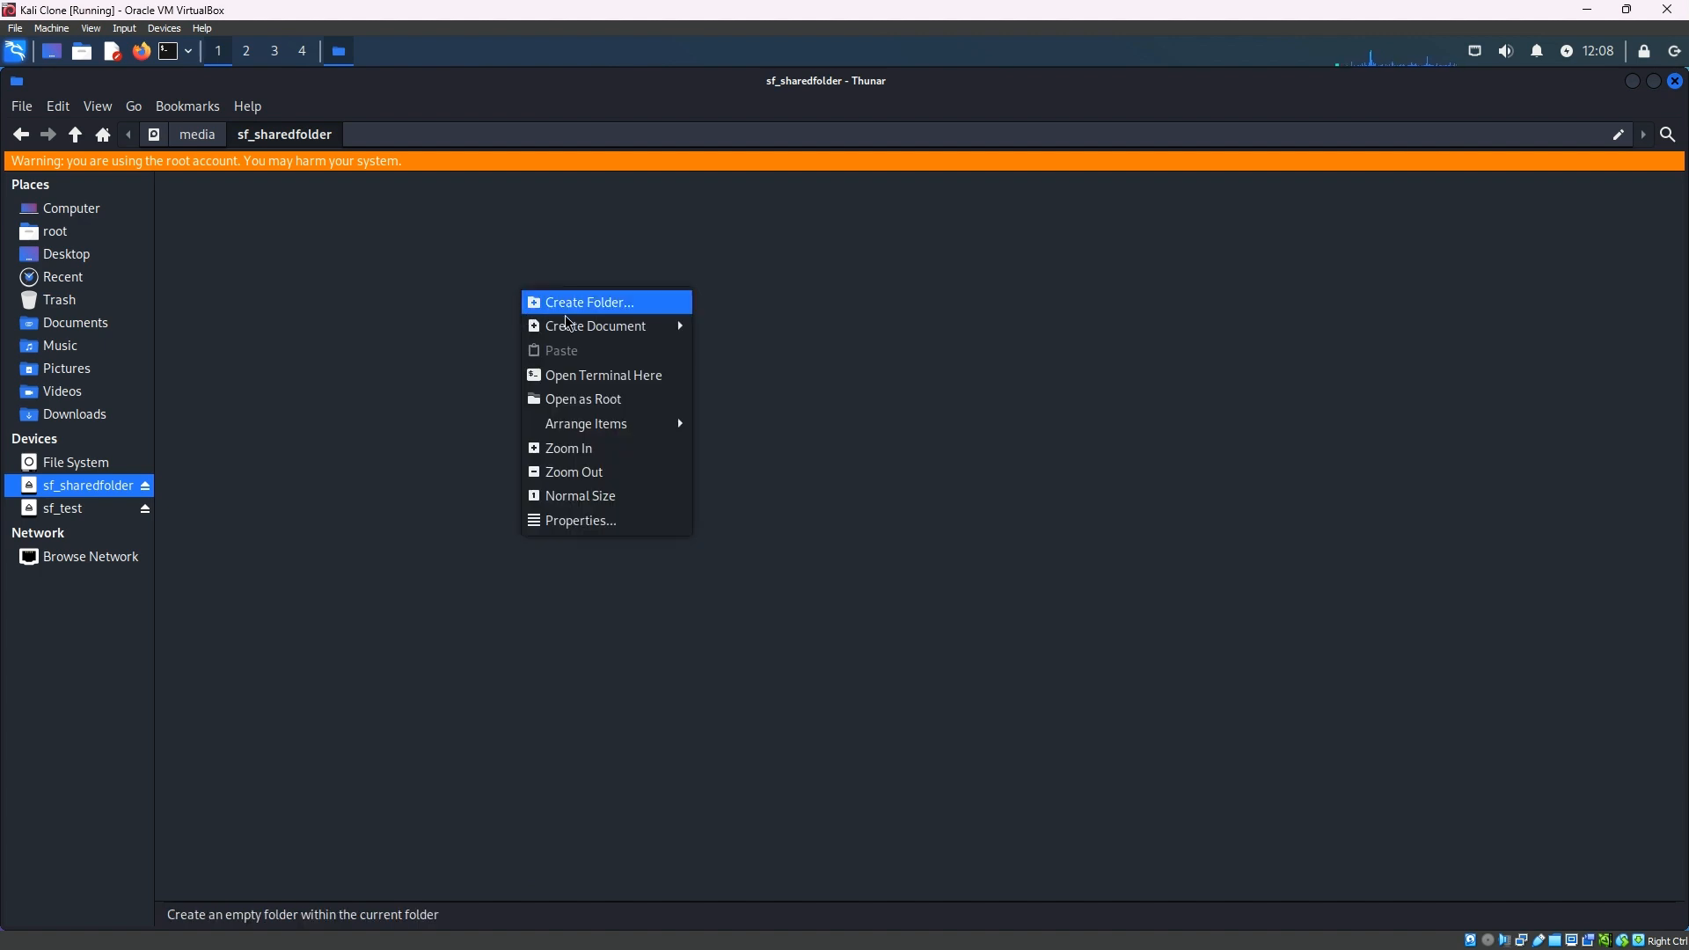
{"action": "mouse_move", "coordinate": [666, 330]}
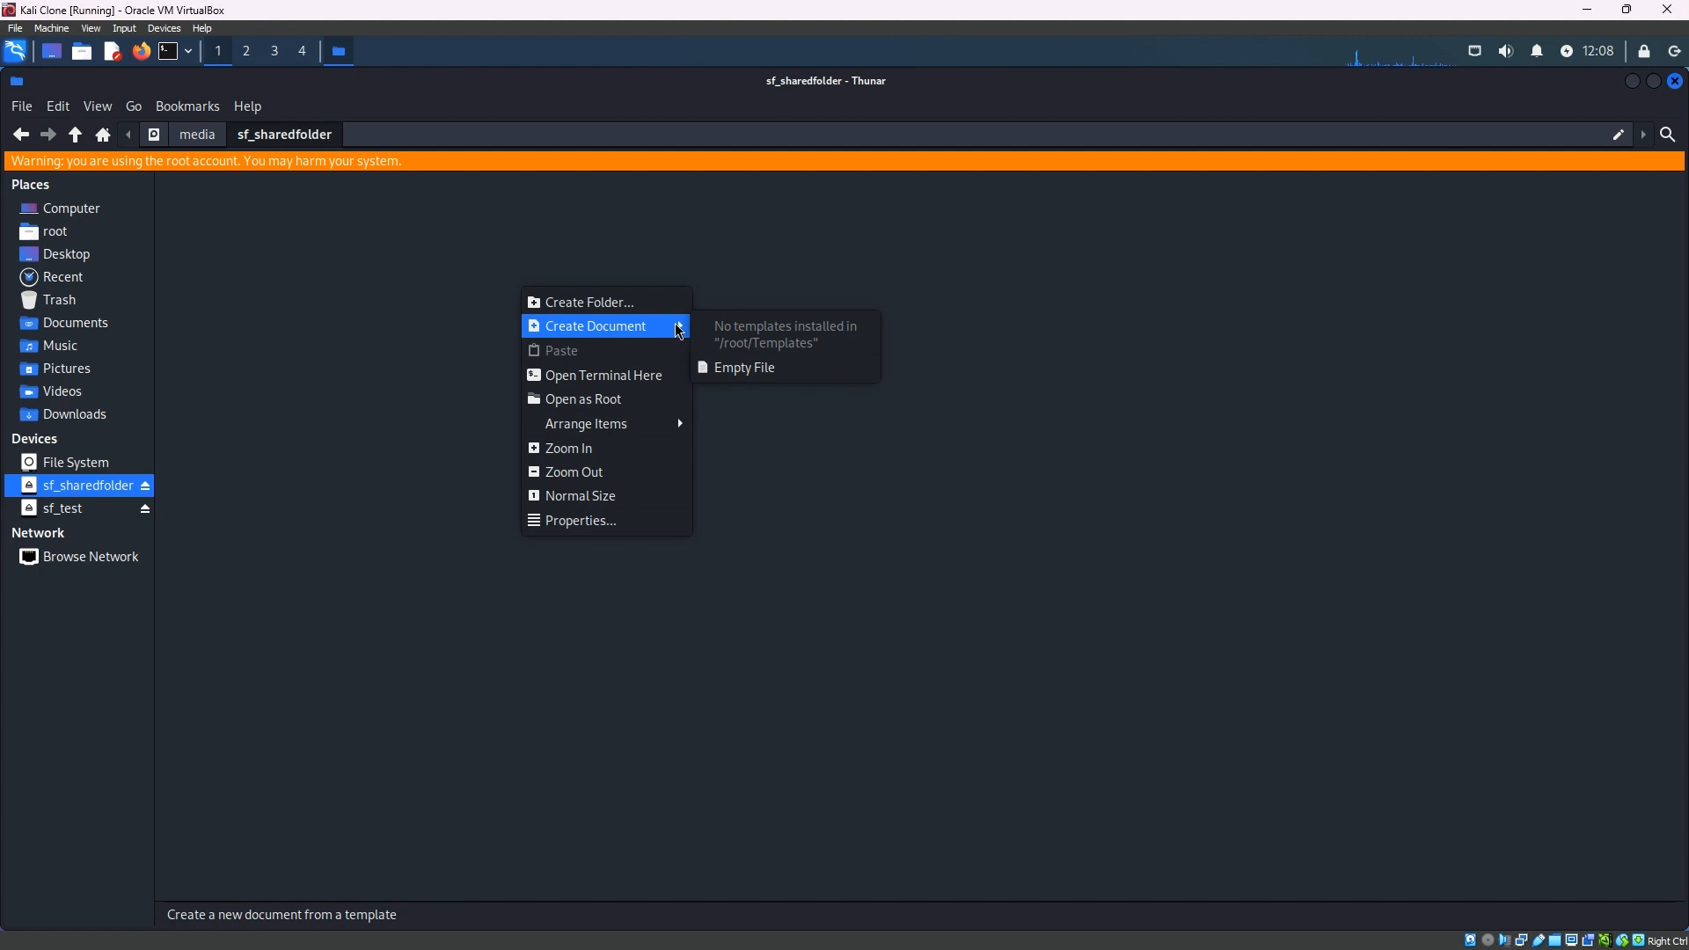
{"action": "left_click", "coordinate": [790, 373]}
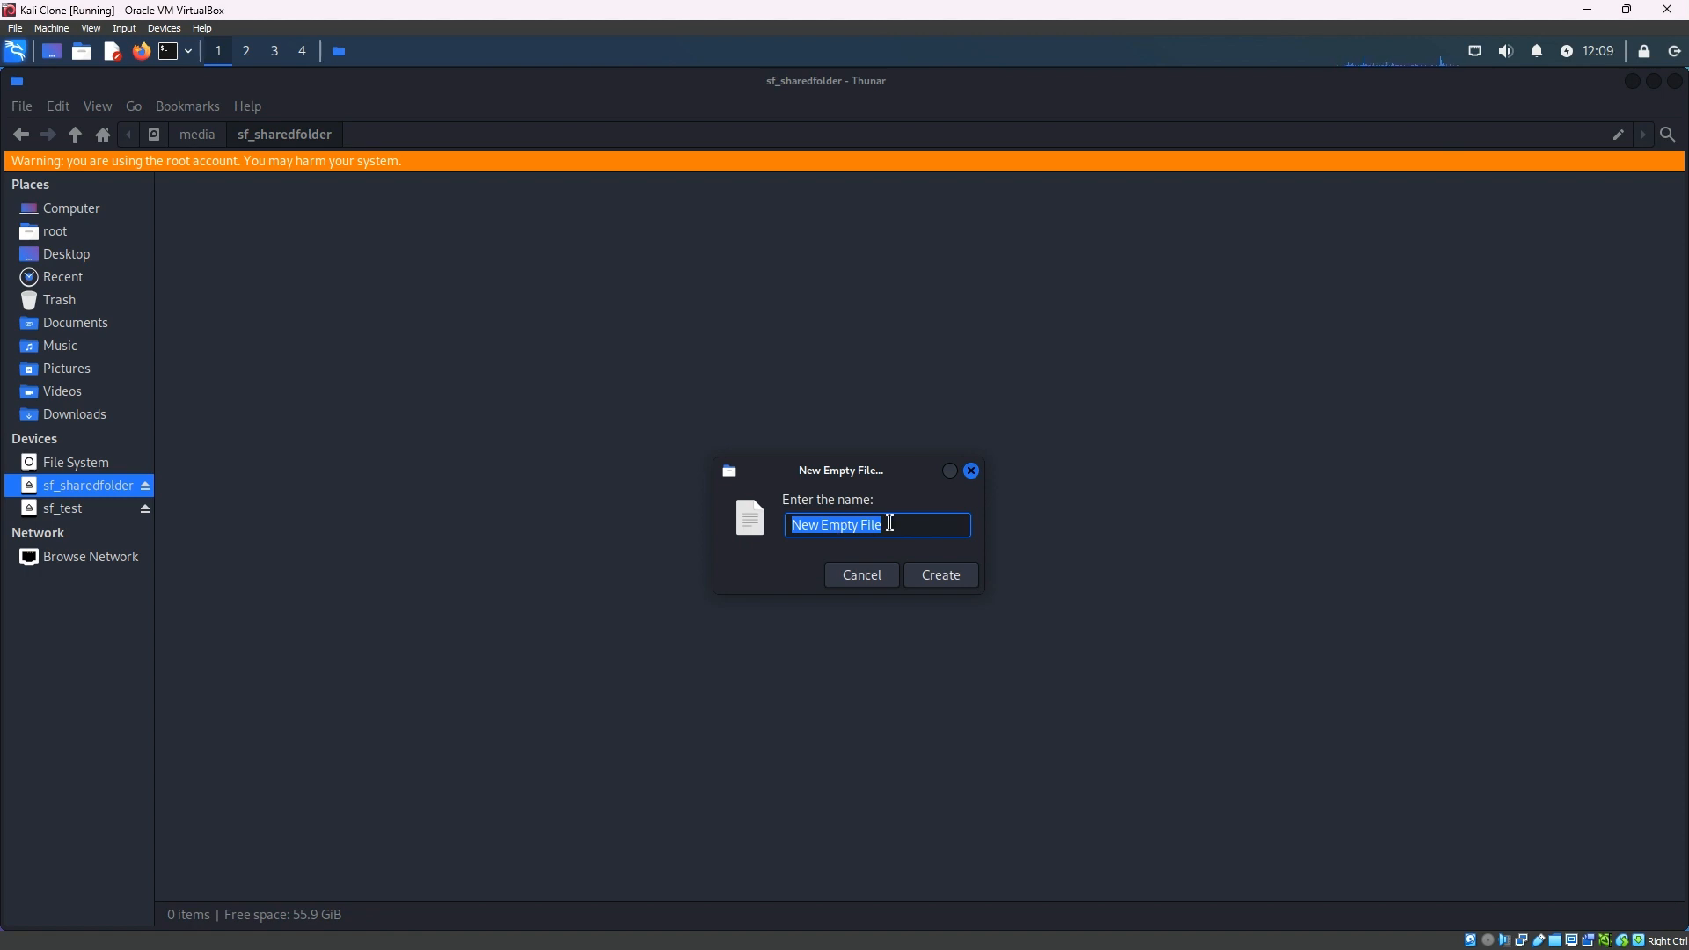
{"action": "left_click", "coordinate": [910, 523]}
{"action": "left_click_drag", "start_coordinate": [911, 523], "coordinate": [789, 525]}
{"action": "type", "text": "Test"}
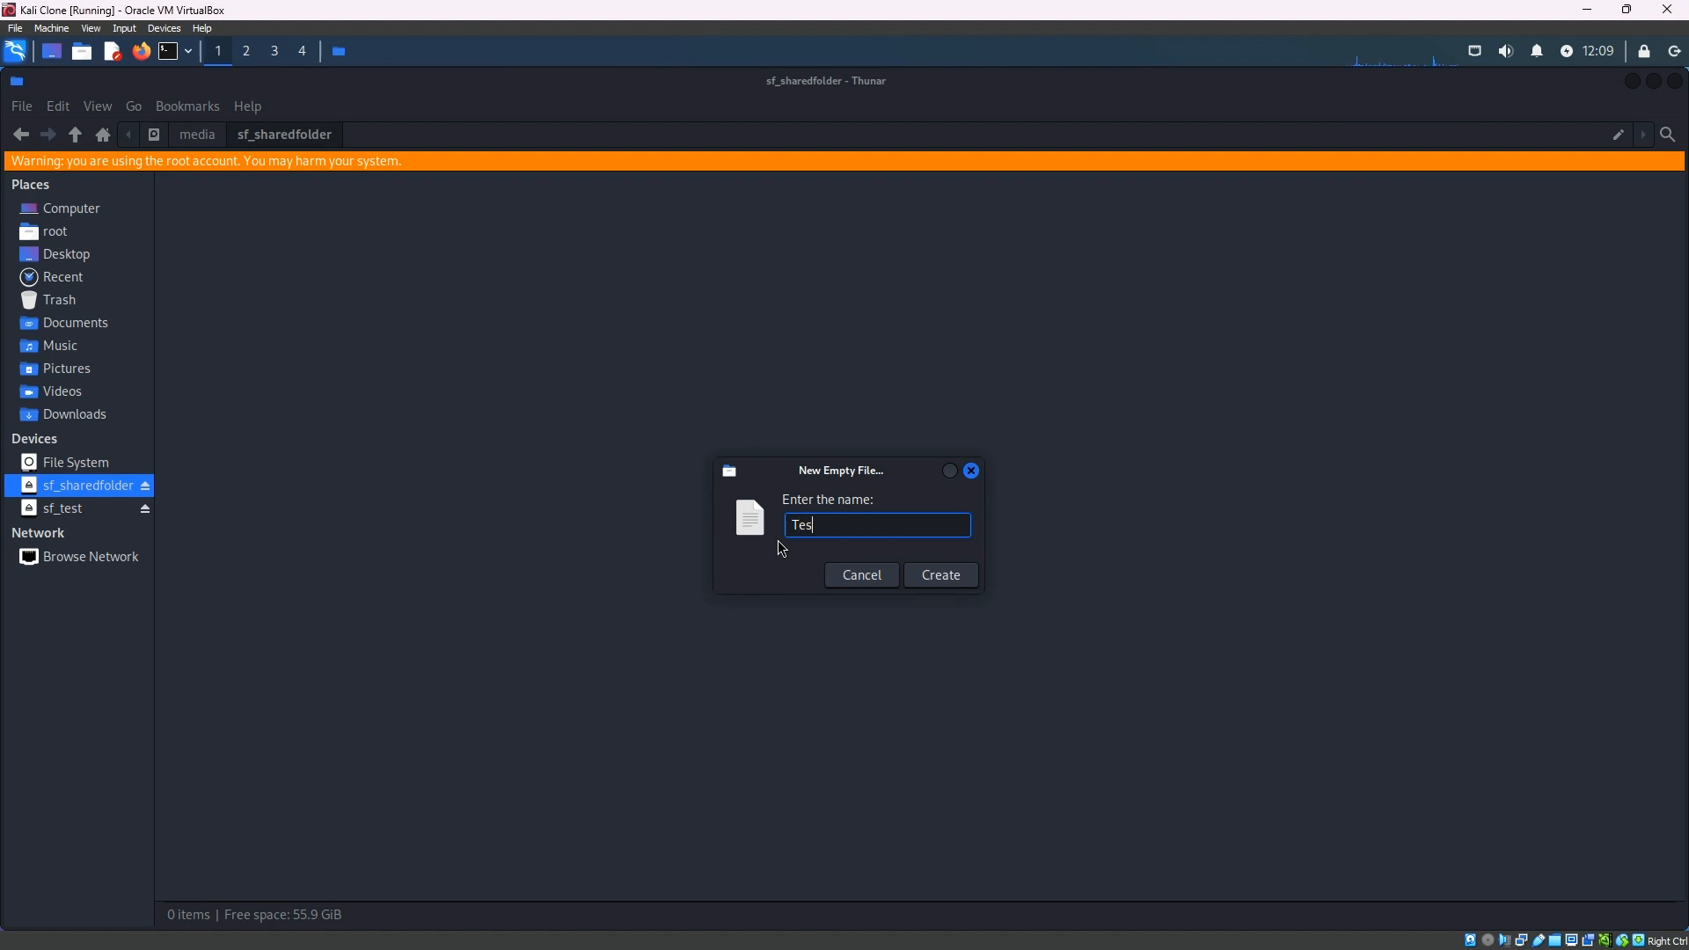
{"action": "left_click", "coordinate": [961, 583]}
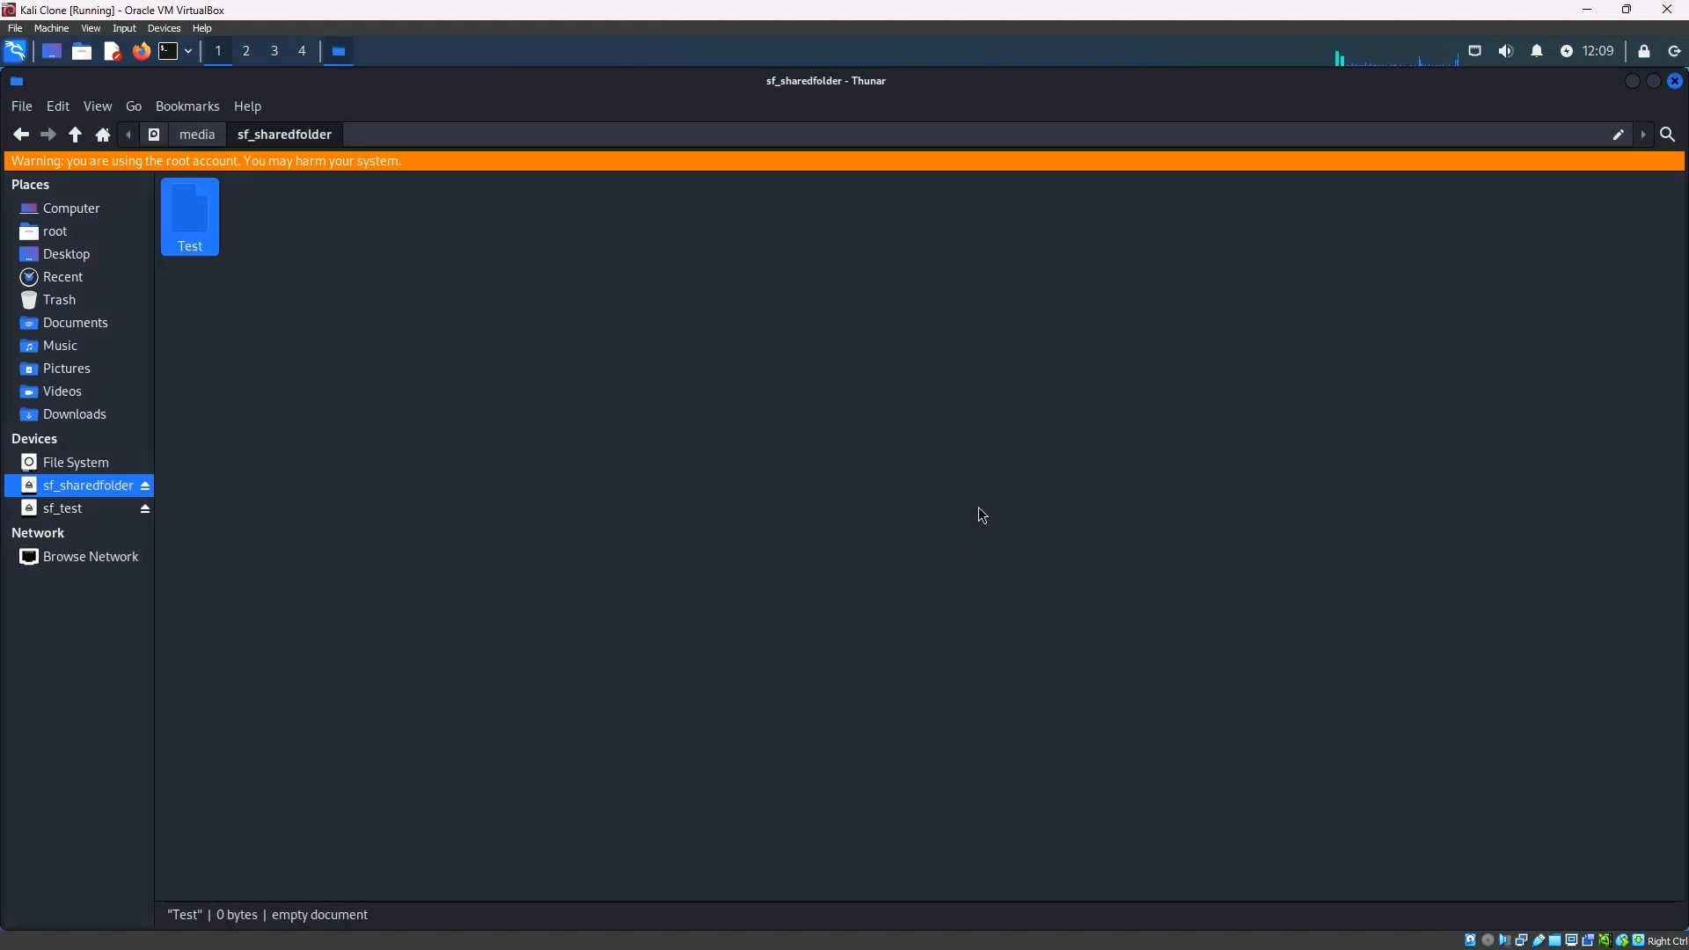
{"action": "left_click", "coordinate": [283, 212]}
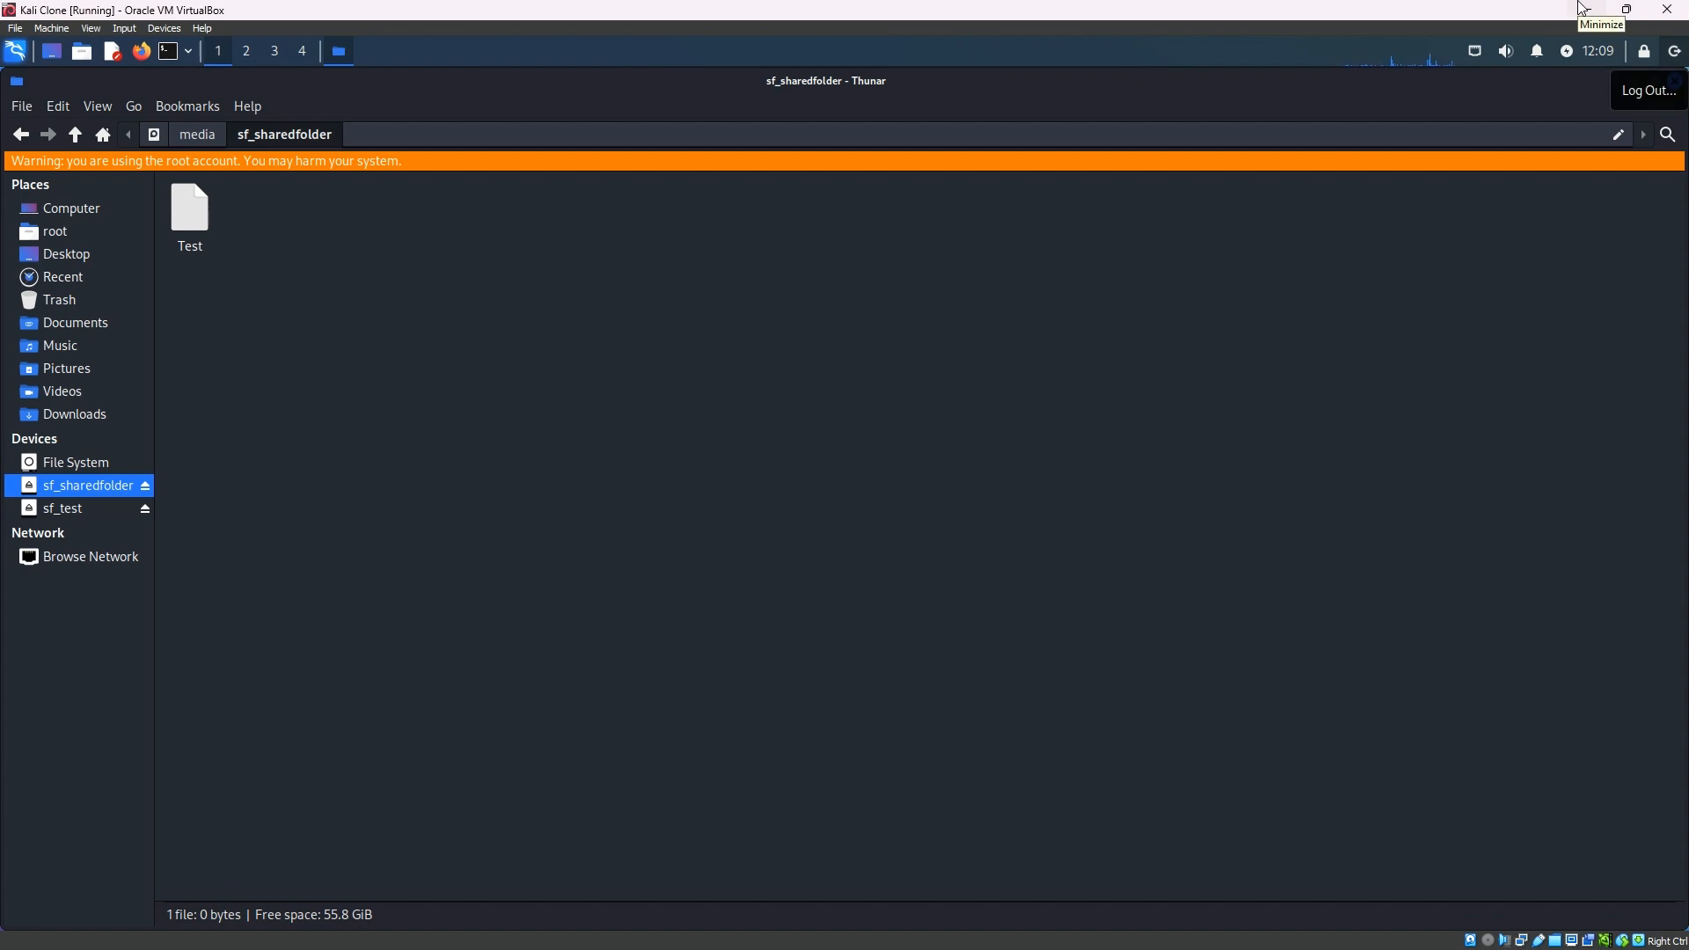
- Switch to the Windows desktop, open sharedfolder, and open its Test file in Notepad just once
{"action": "left_click", "coordinate": [1586, 8]}
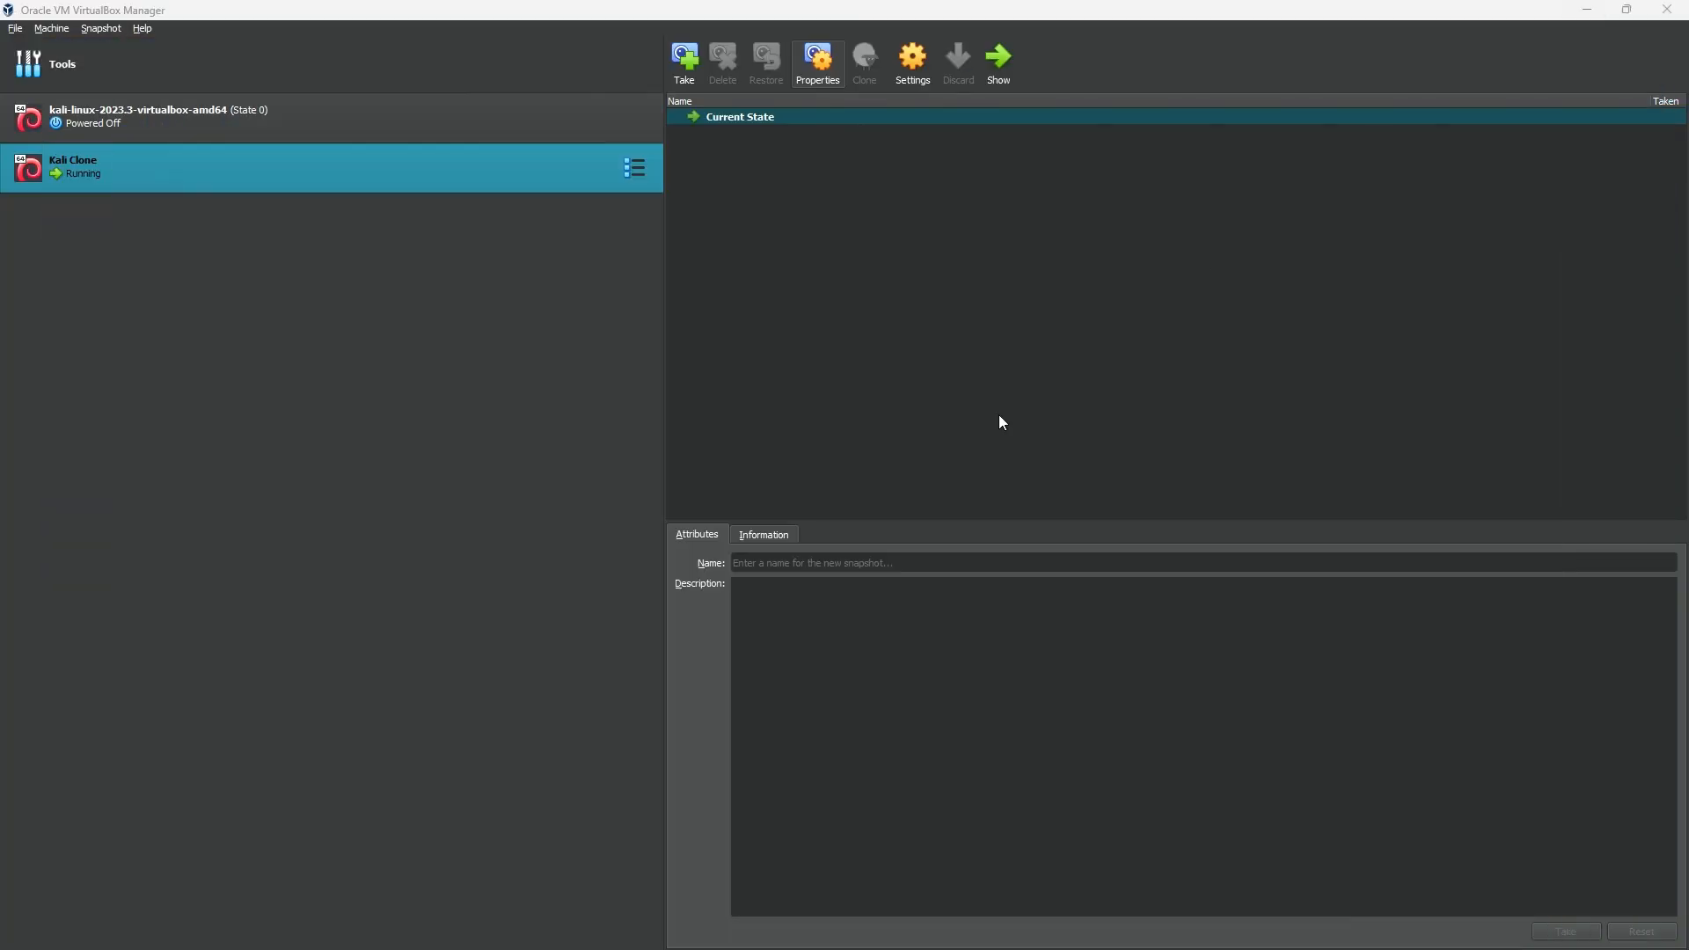
{"action": "left_click", "coordinate": [1586, 8]}
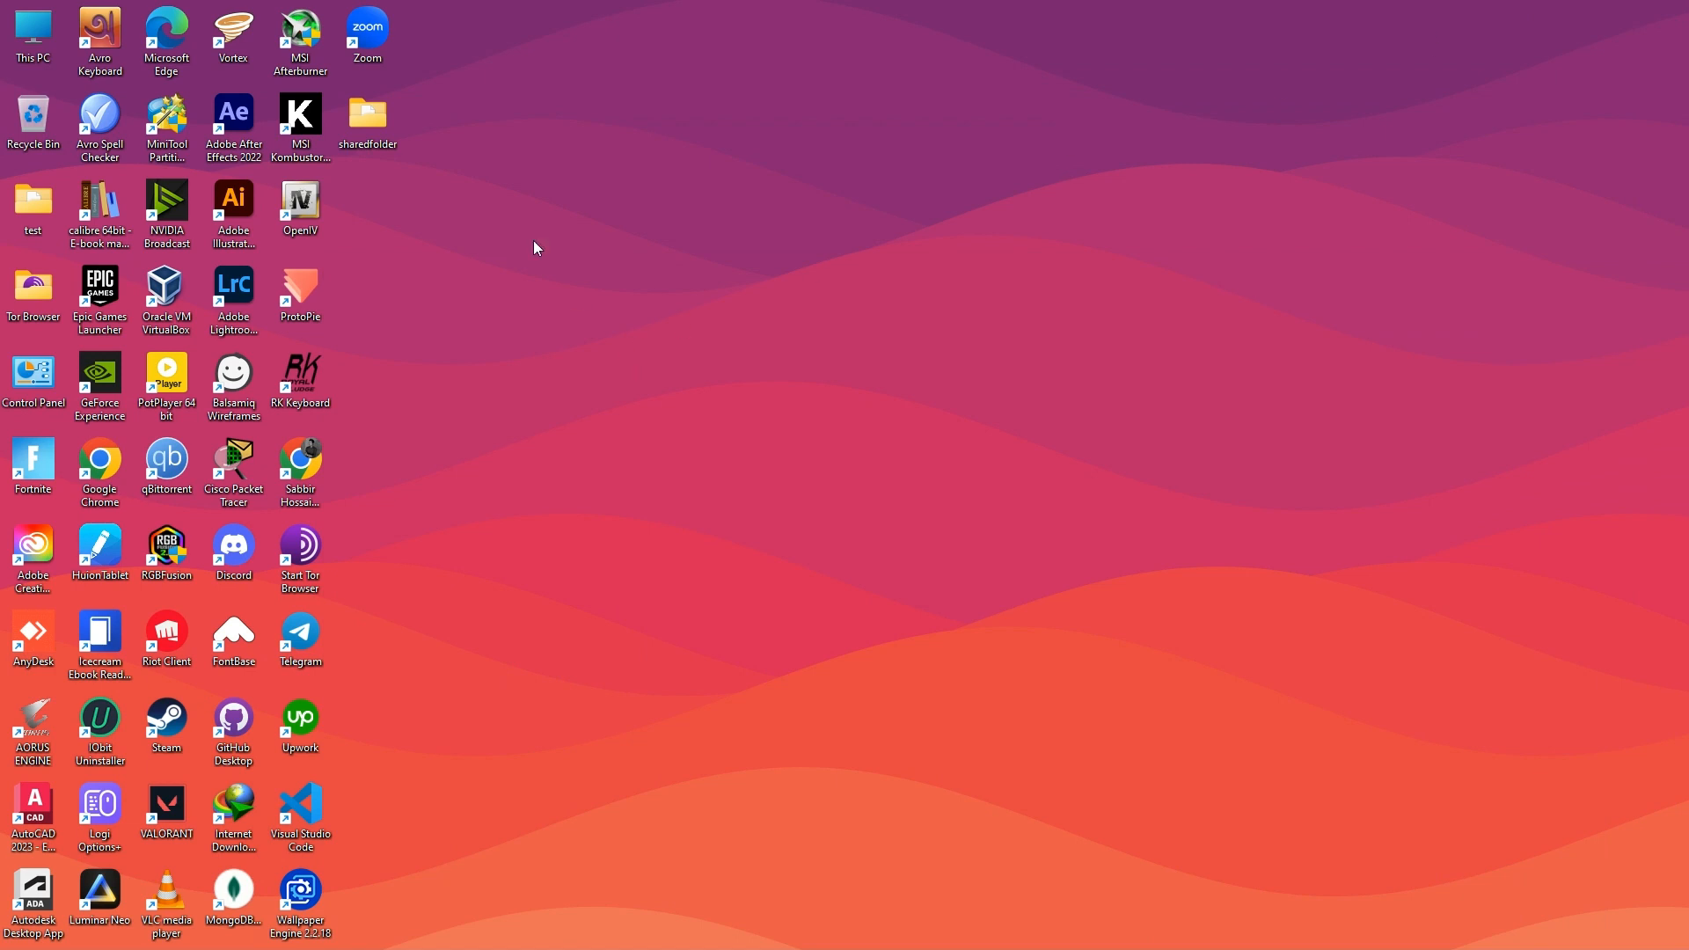
{"action": "double_click", "coordinate": [368, 103]}
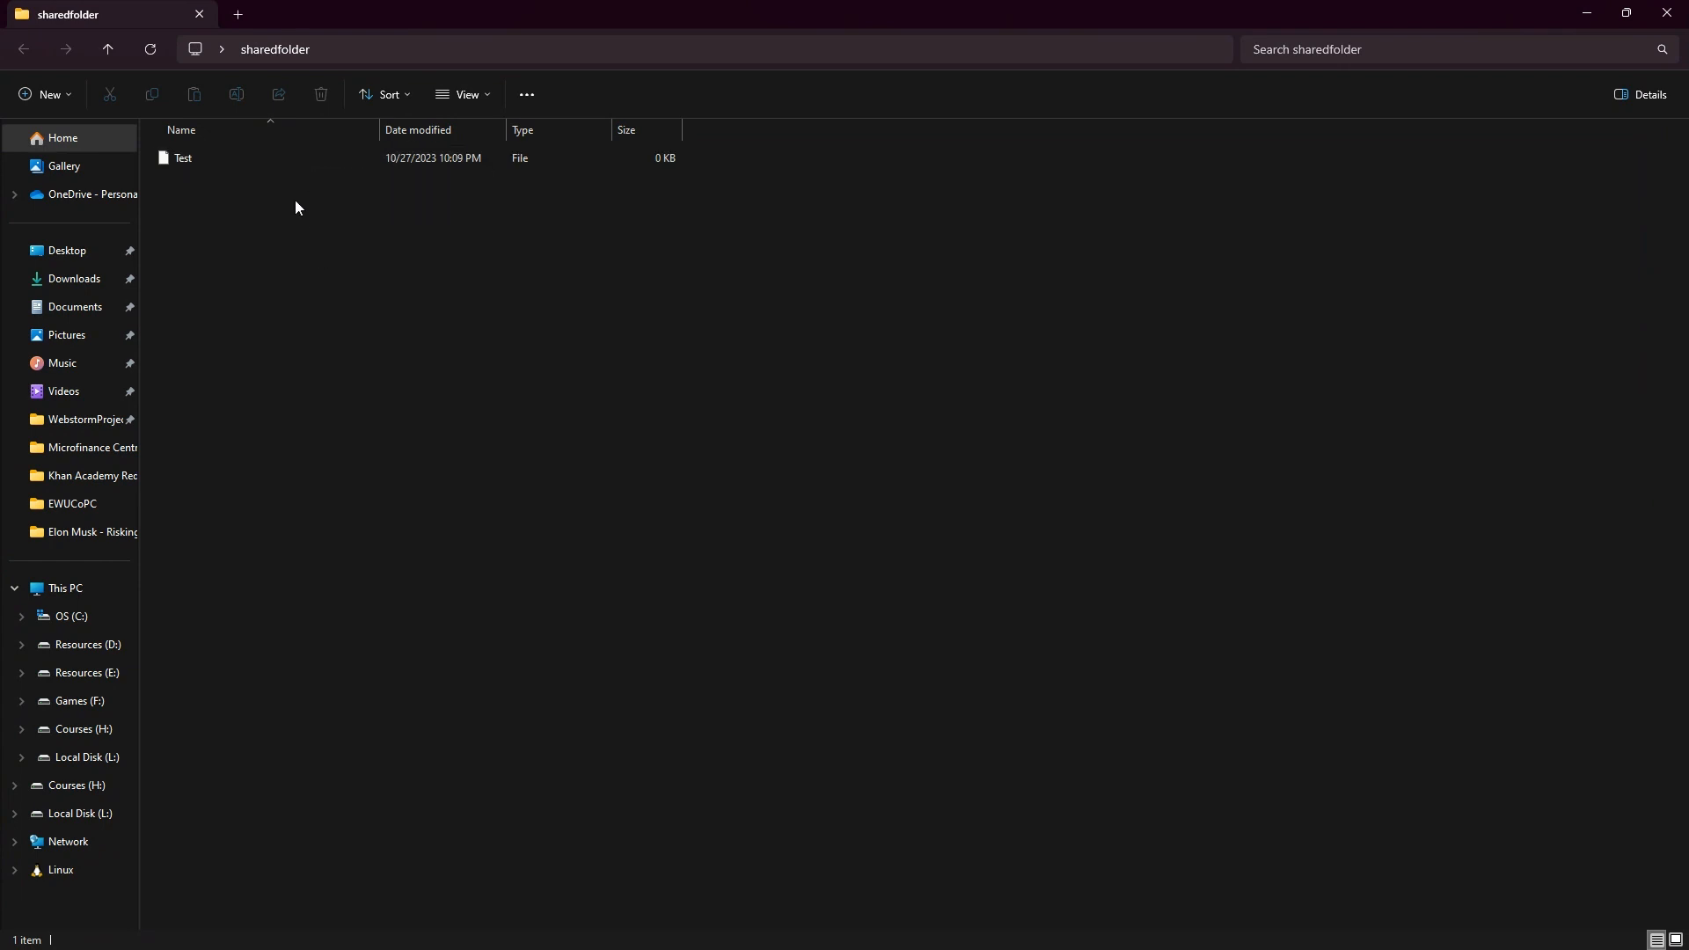
{"action": "double_click", "coordinate": [192, 156]}
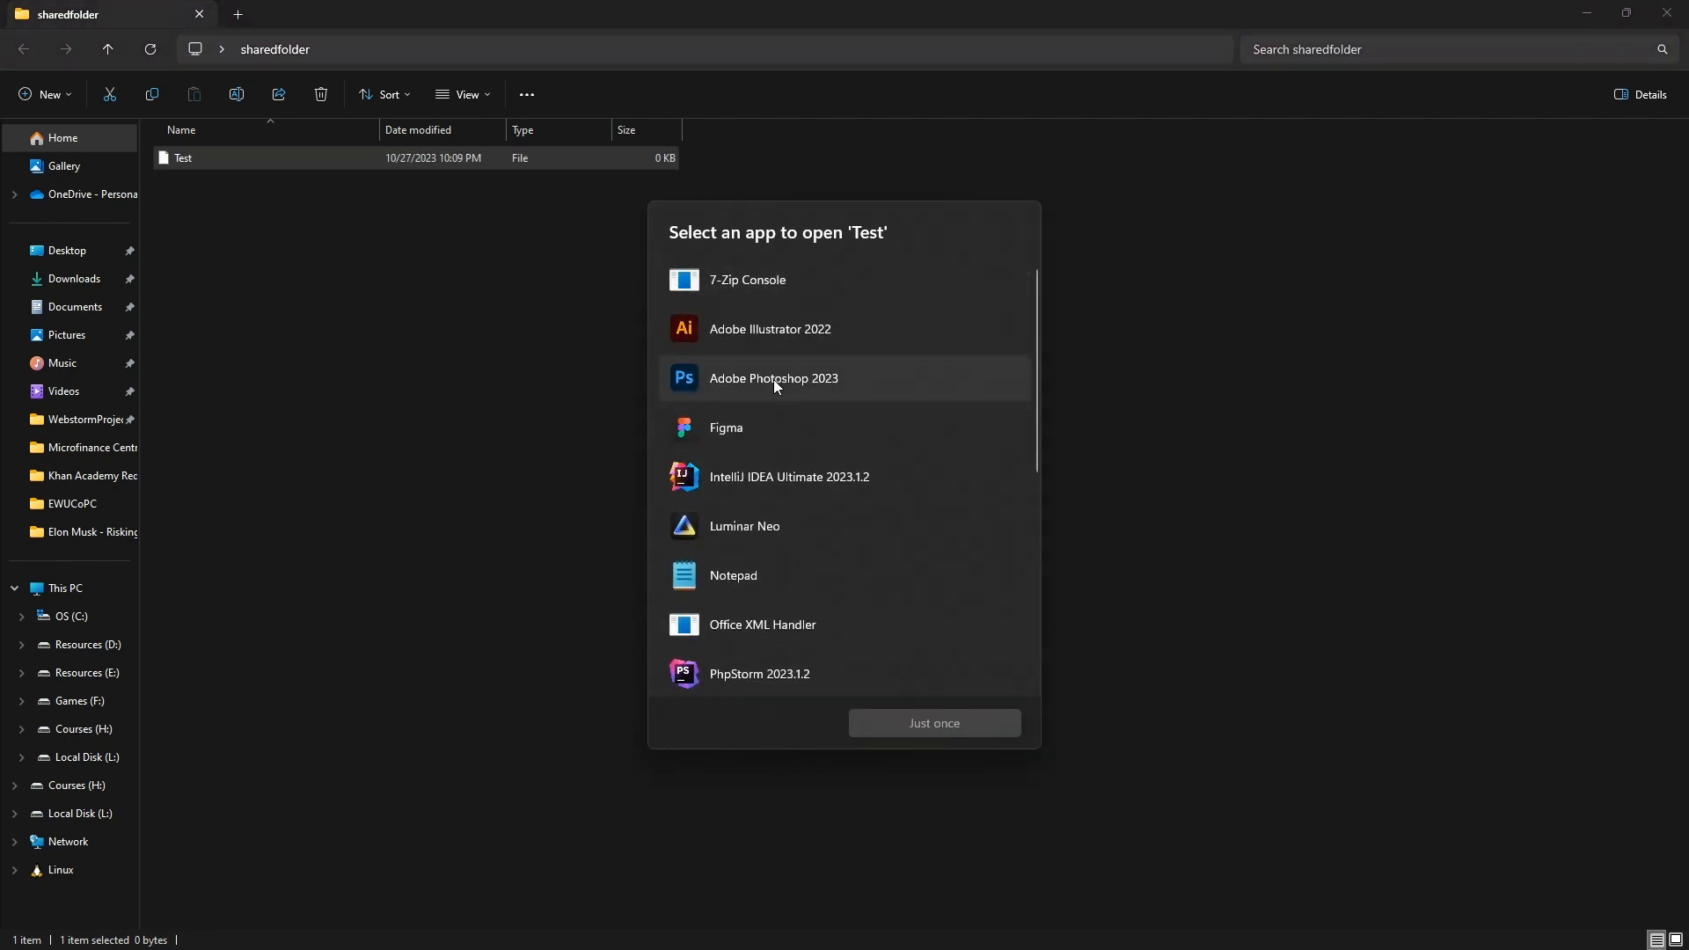
{"action": "left_click", "coordinate": [844, 575]}
{"action": "left_click", "coordinate": [922, 729]}
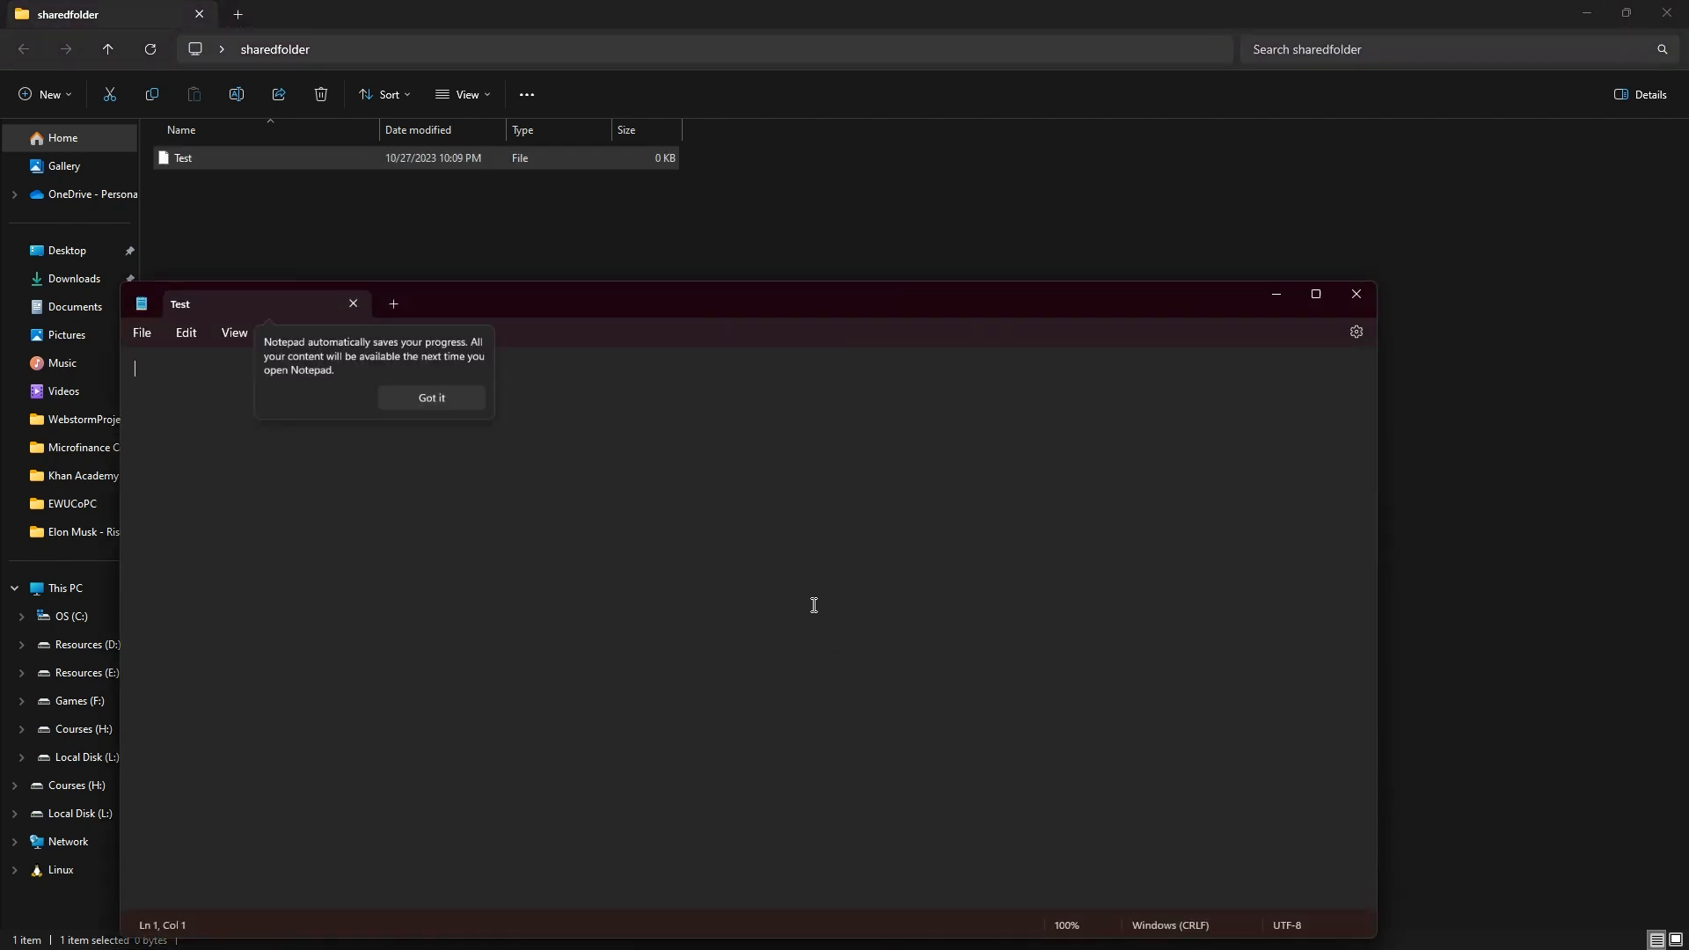
{"action": "left_click", "coordinate": [475, 419]}
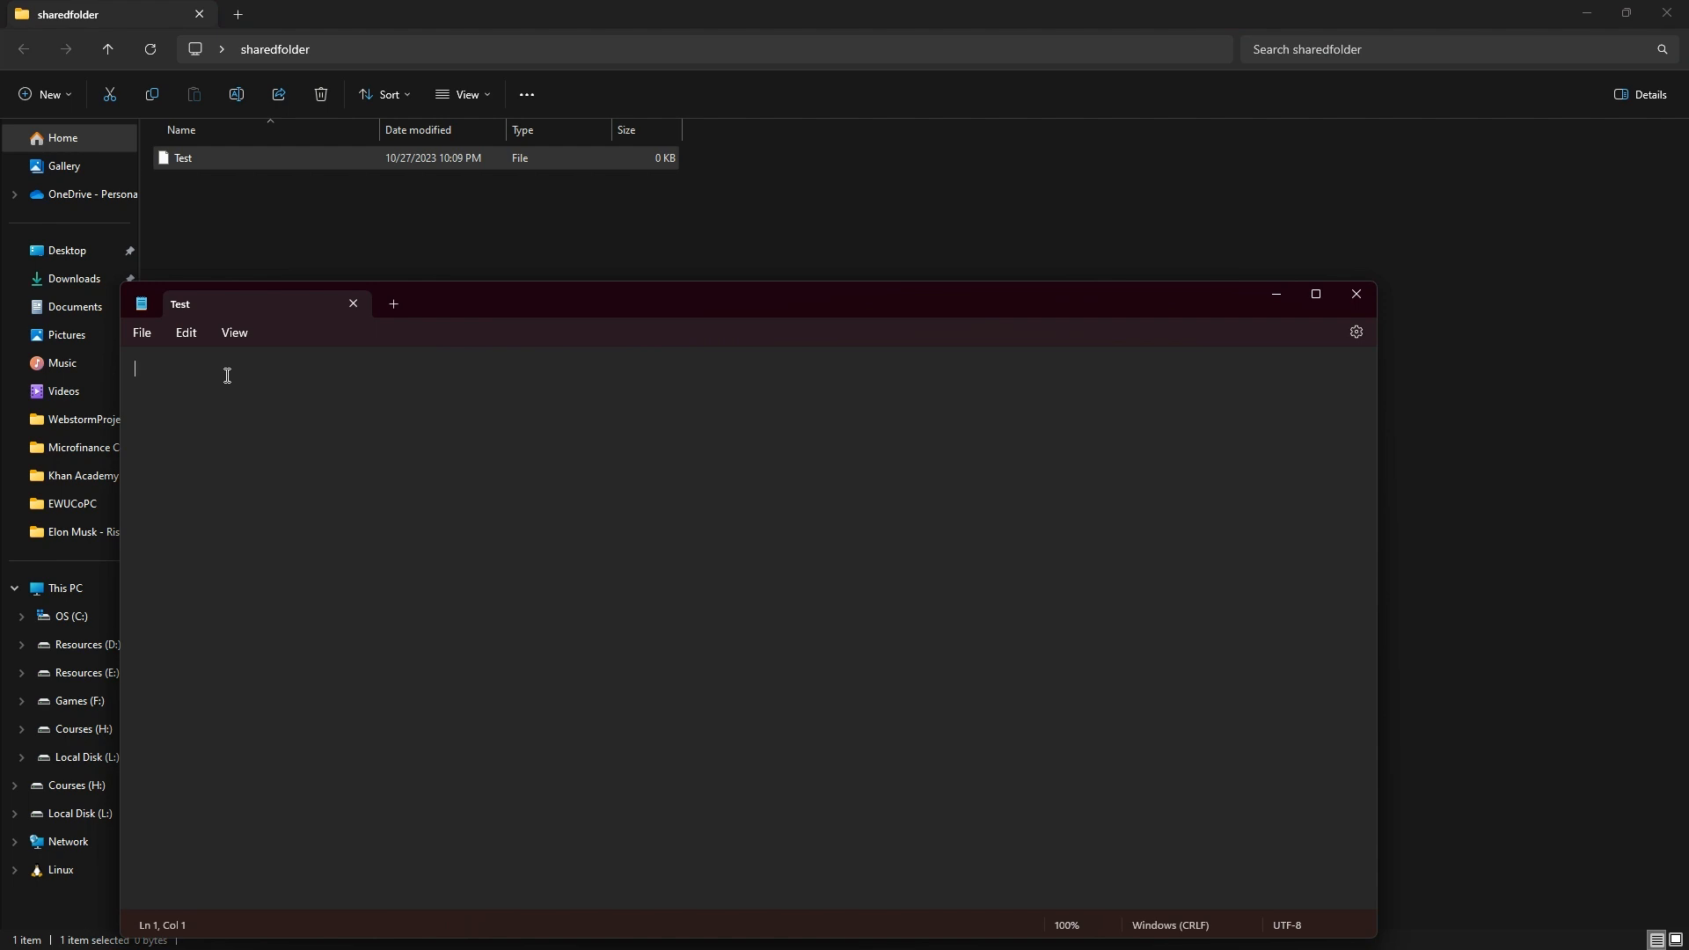
- Enter the text Abc in the Test file, save it, and close Notepad
{"action": "type", "text": "Abc"}
{"action": "key", "text": "ctrl+s"}
{"action": "left_click", "coordinate": [1355, 297]}
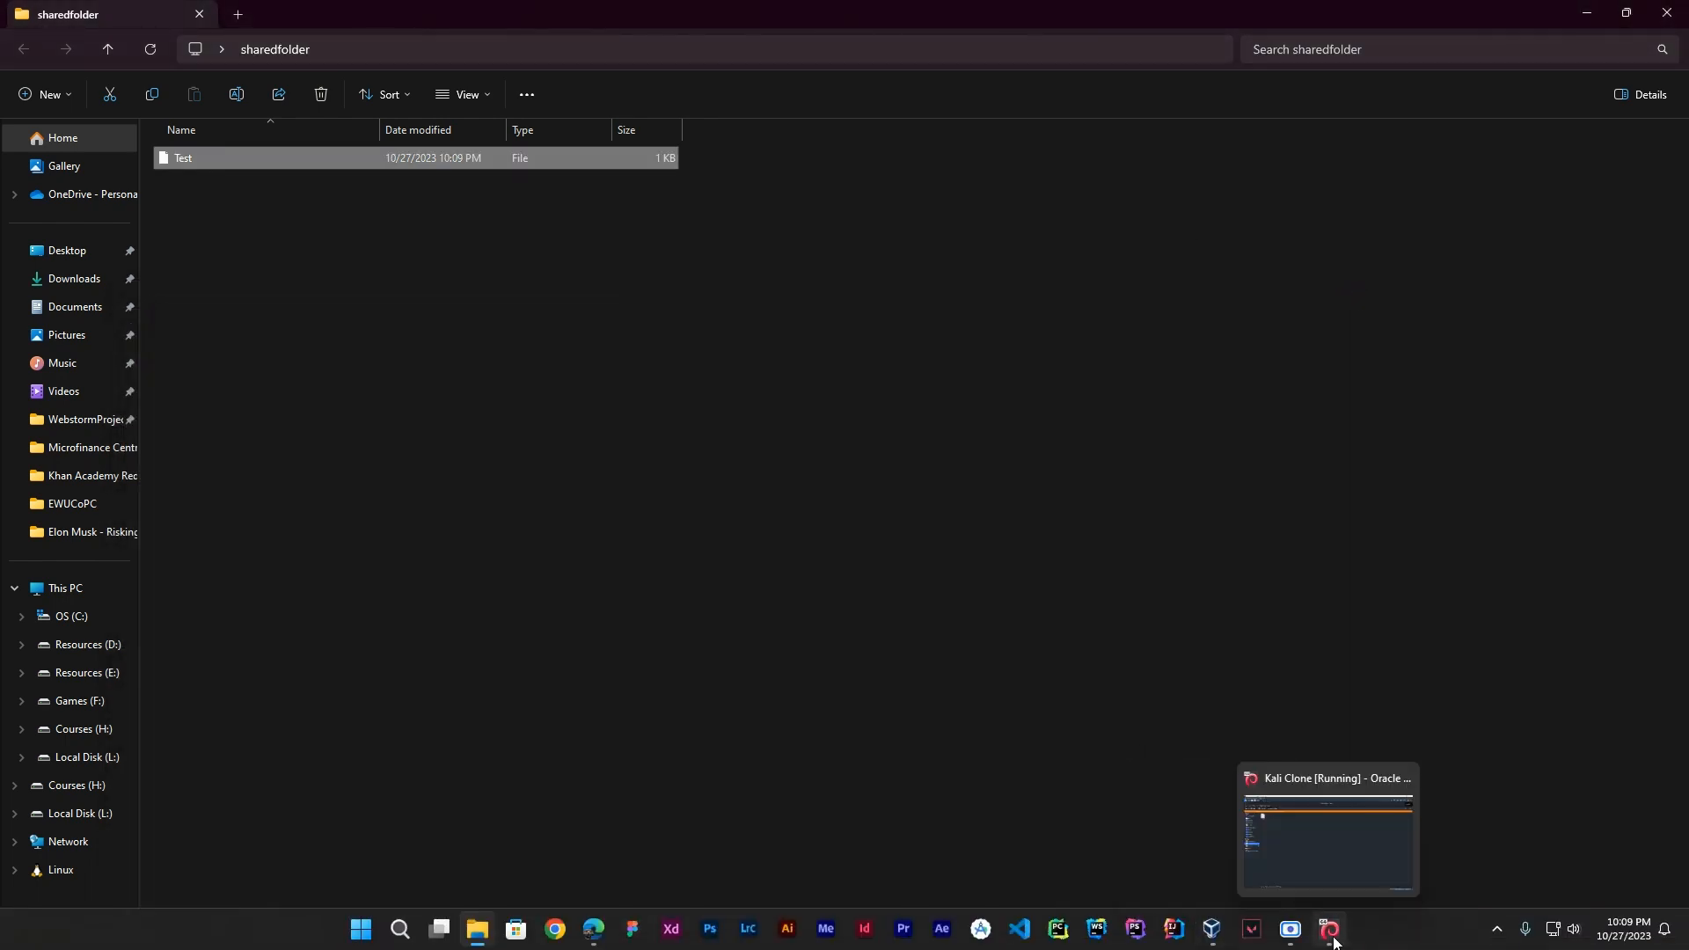
- Switch back to the Kali Clone machine, open Test from sf_sharedfolder to check its text, and close the editor
{"action": "left_click", "coordinate": [1330, 932]}
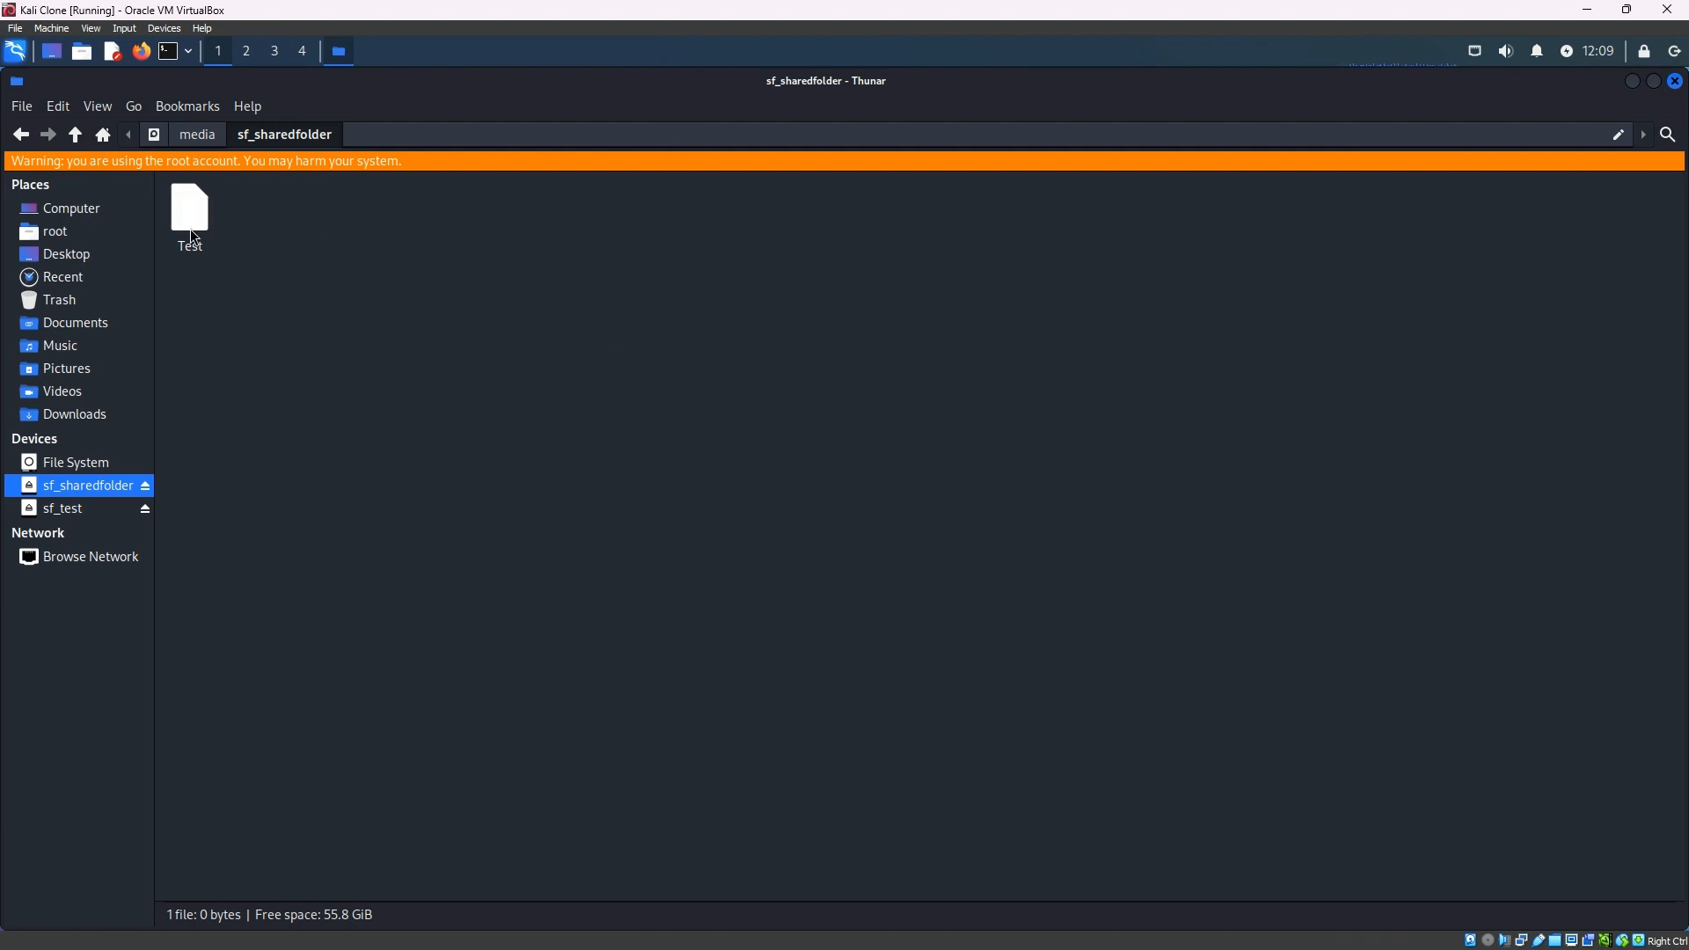
{"action": "left_click", "coordinate": [193, 236]}
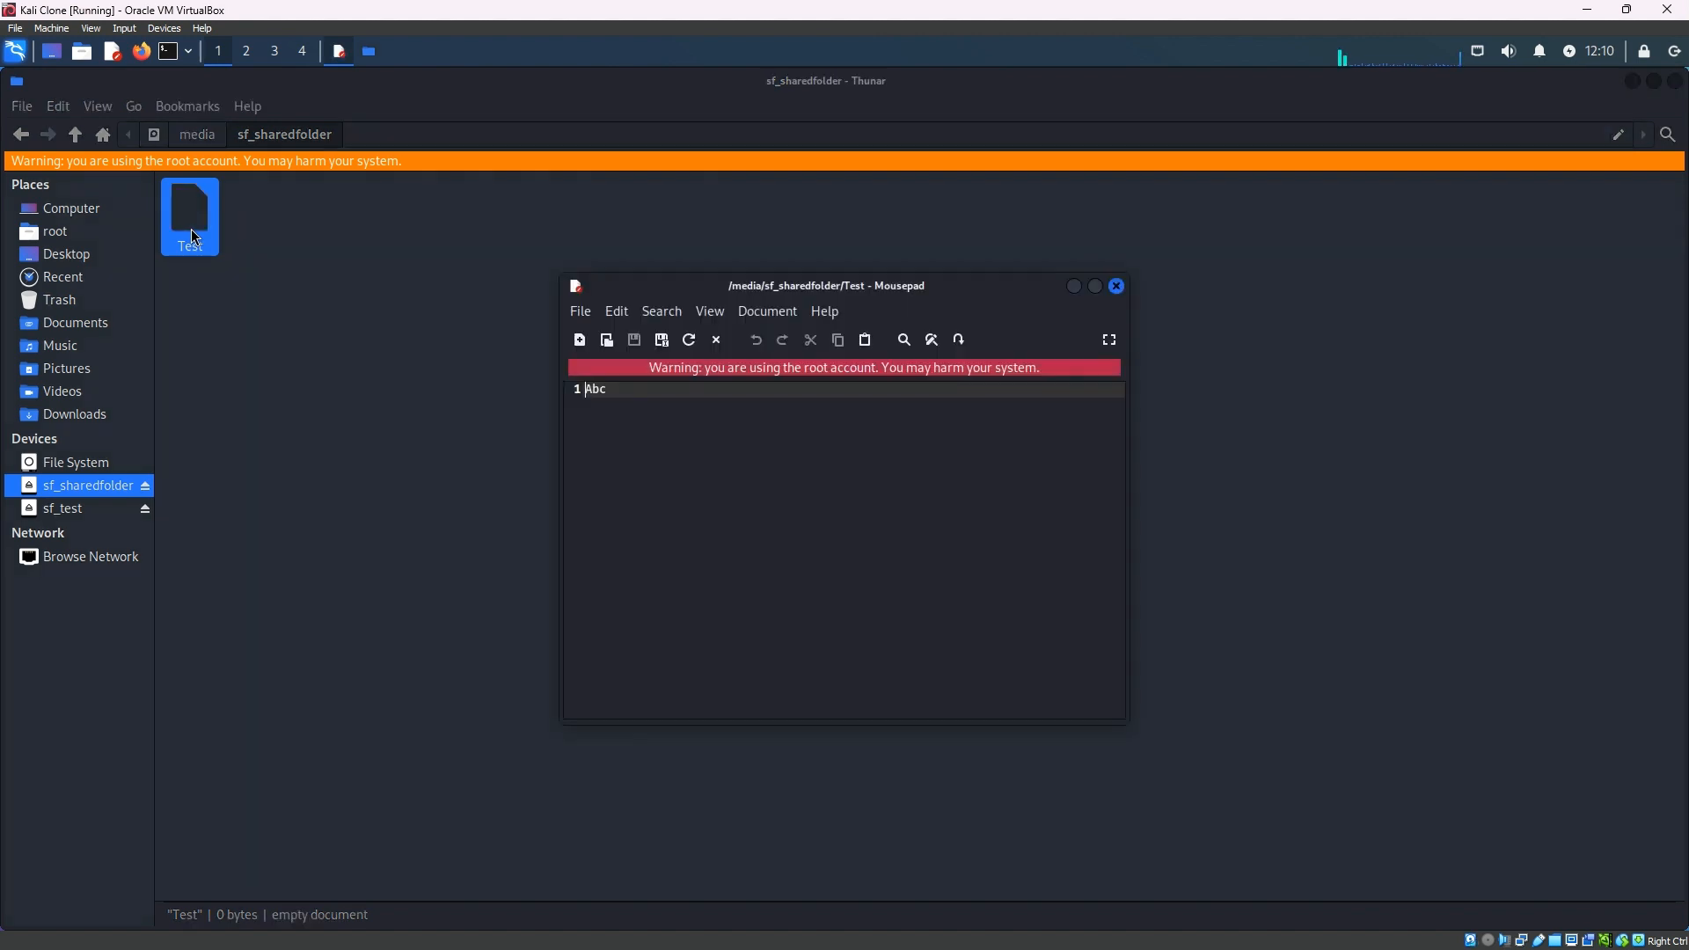
{"action": "left_click_drag", "start_coordinate": [640, 399], "coordinate": [580, 398]}
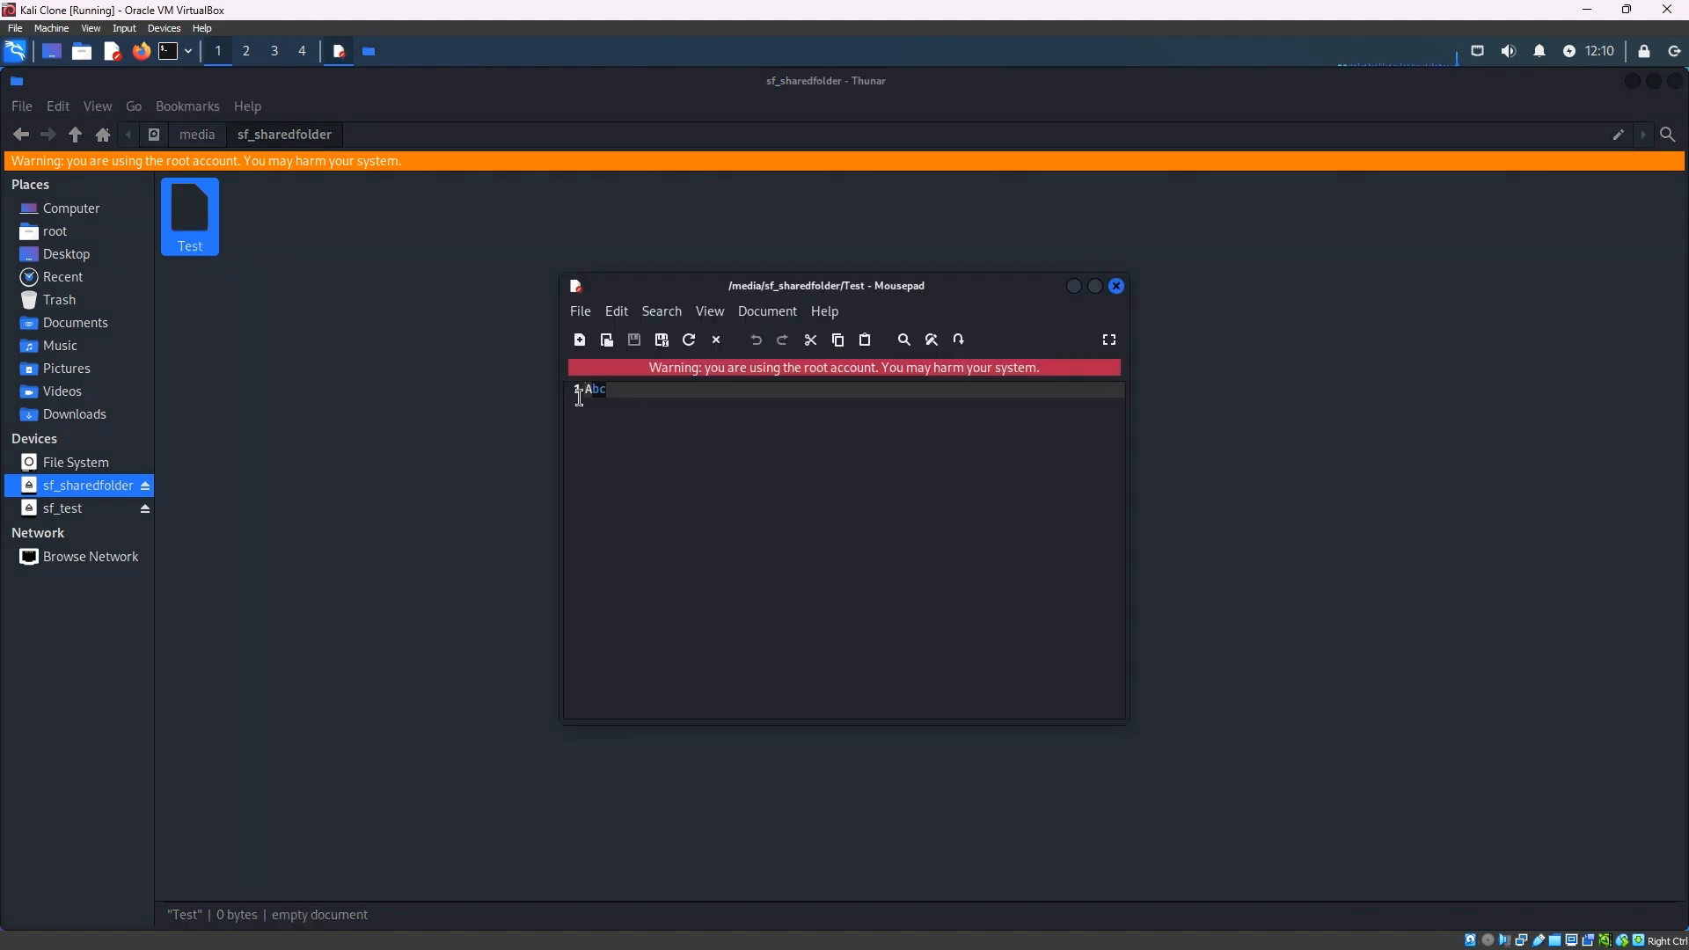
{"action": "left_click", "coordinate": [631, 394]}
{"action": "left_click_drag", "start_coordinate": [626, 393], "coordinate": [581, 394]}
{"action": "left_click", "coordinate": [687, 396]}
{"action": "left_click", "coordinate": [1115, 288]}
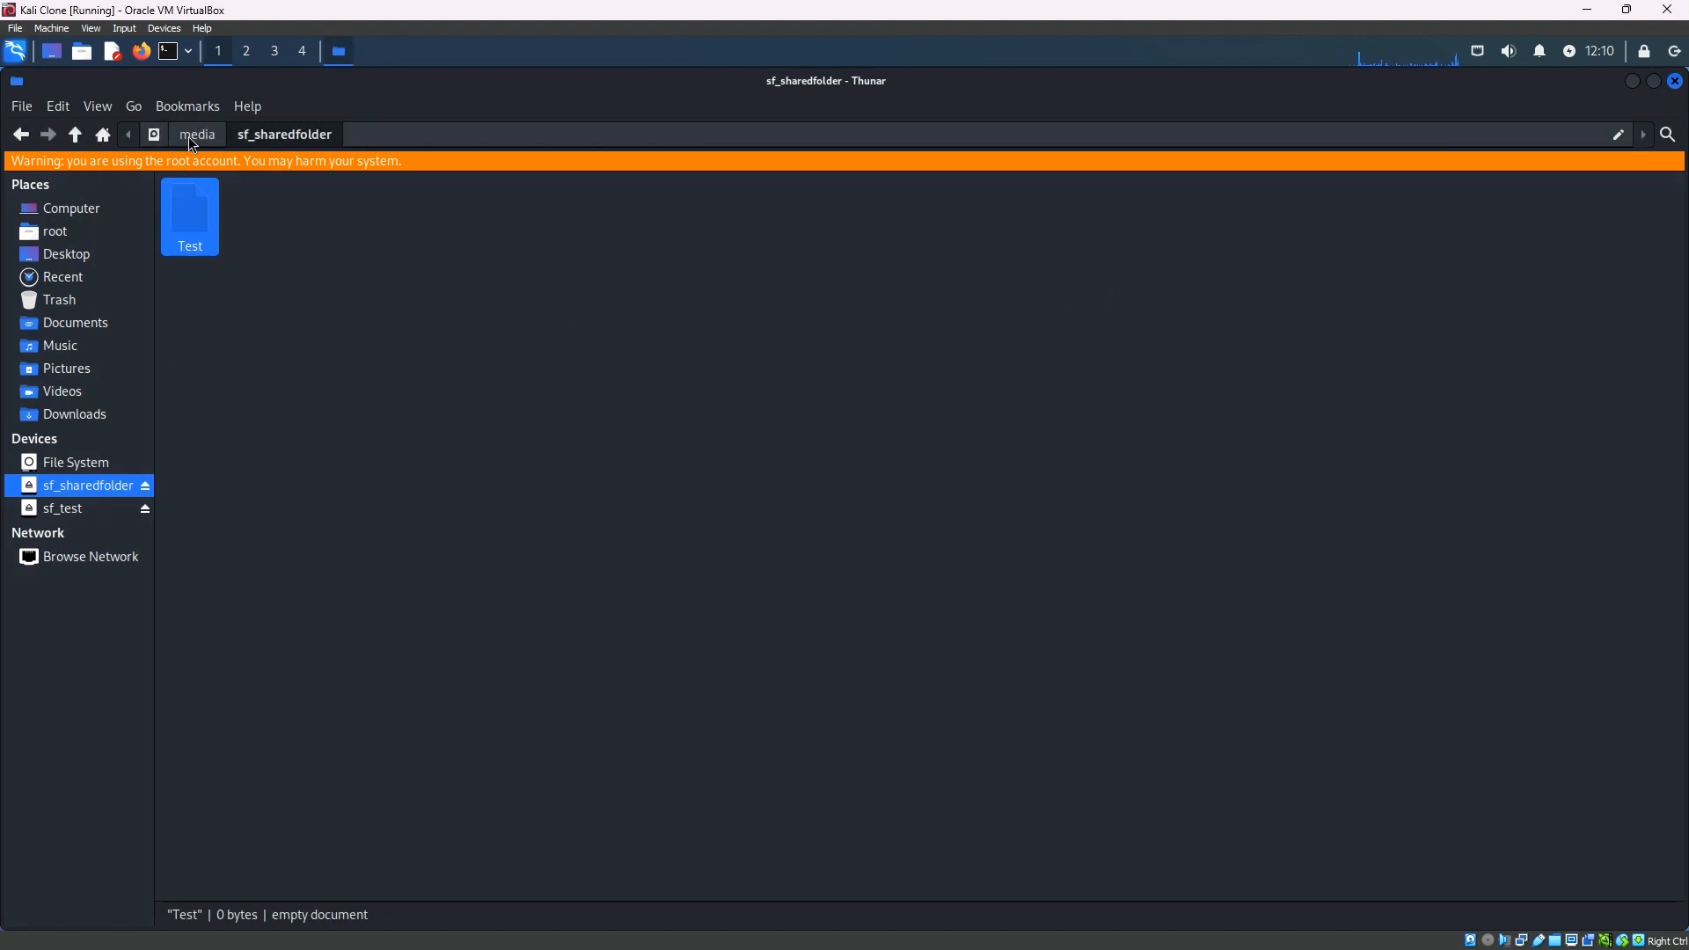
- Switch to the VirtualBox Manager and start the kali-linux-2023.3-virtualbox-amd64 machine
{"action": "mouse_move", "coordinate": [1322, 930]}
{"action": "left_click", "coordinate": [1213, 929]}
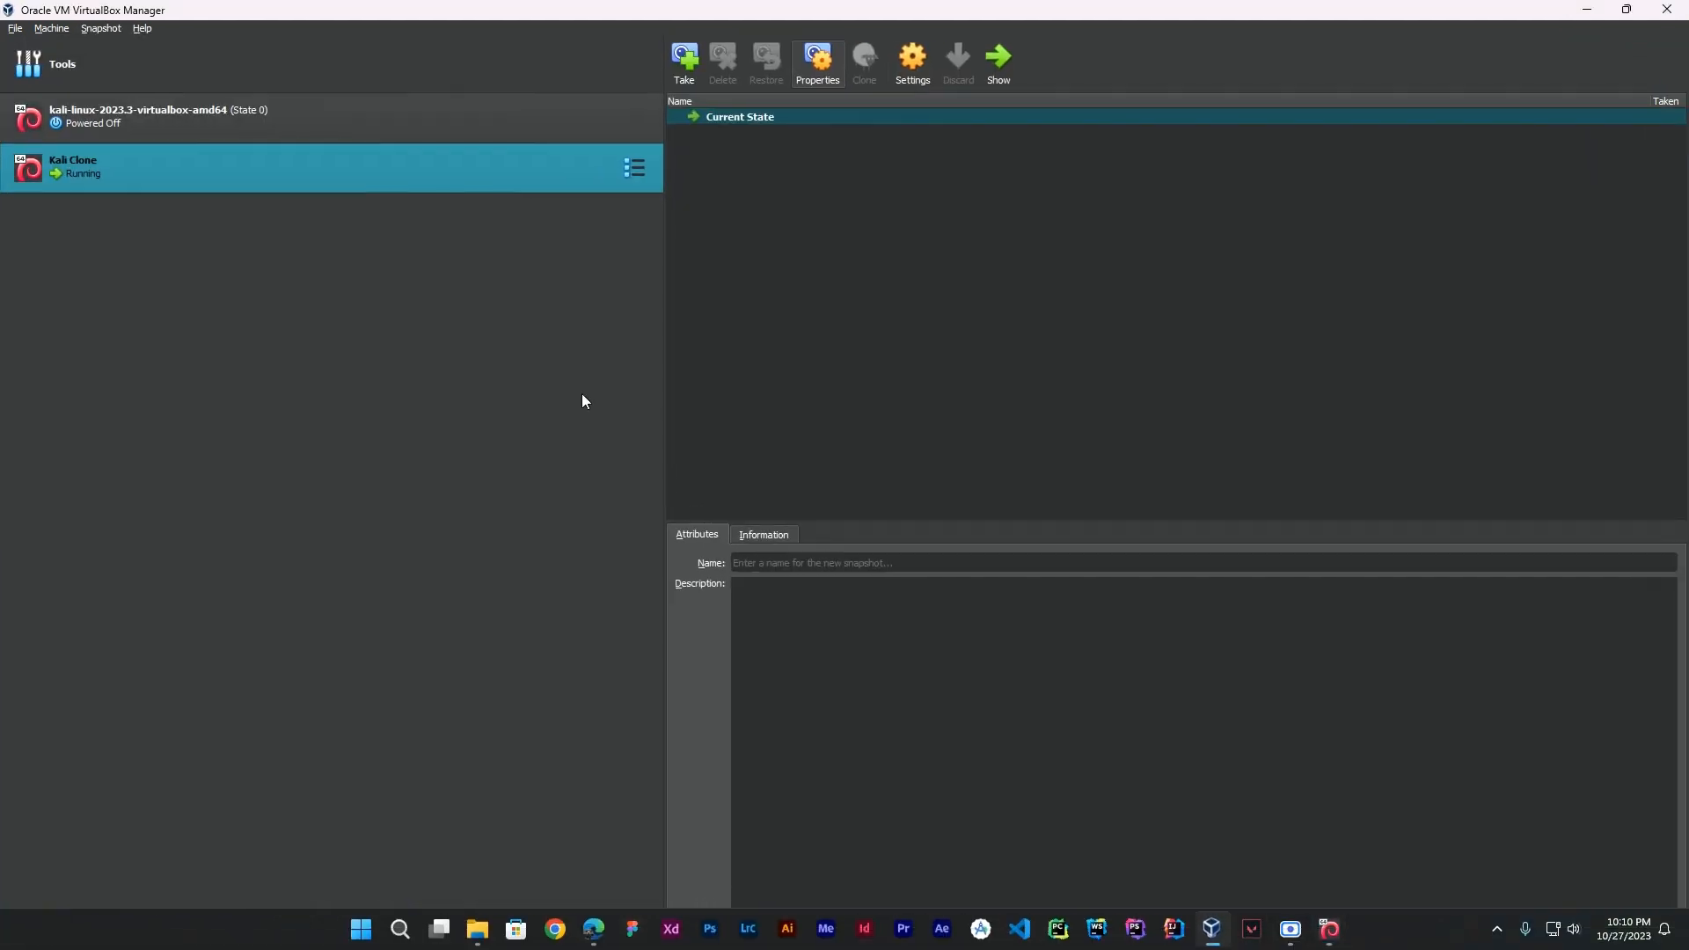
{"action": "left_click", "coordinate": [207, 137]}
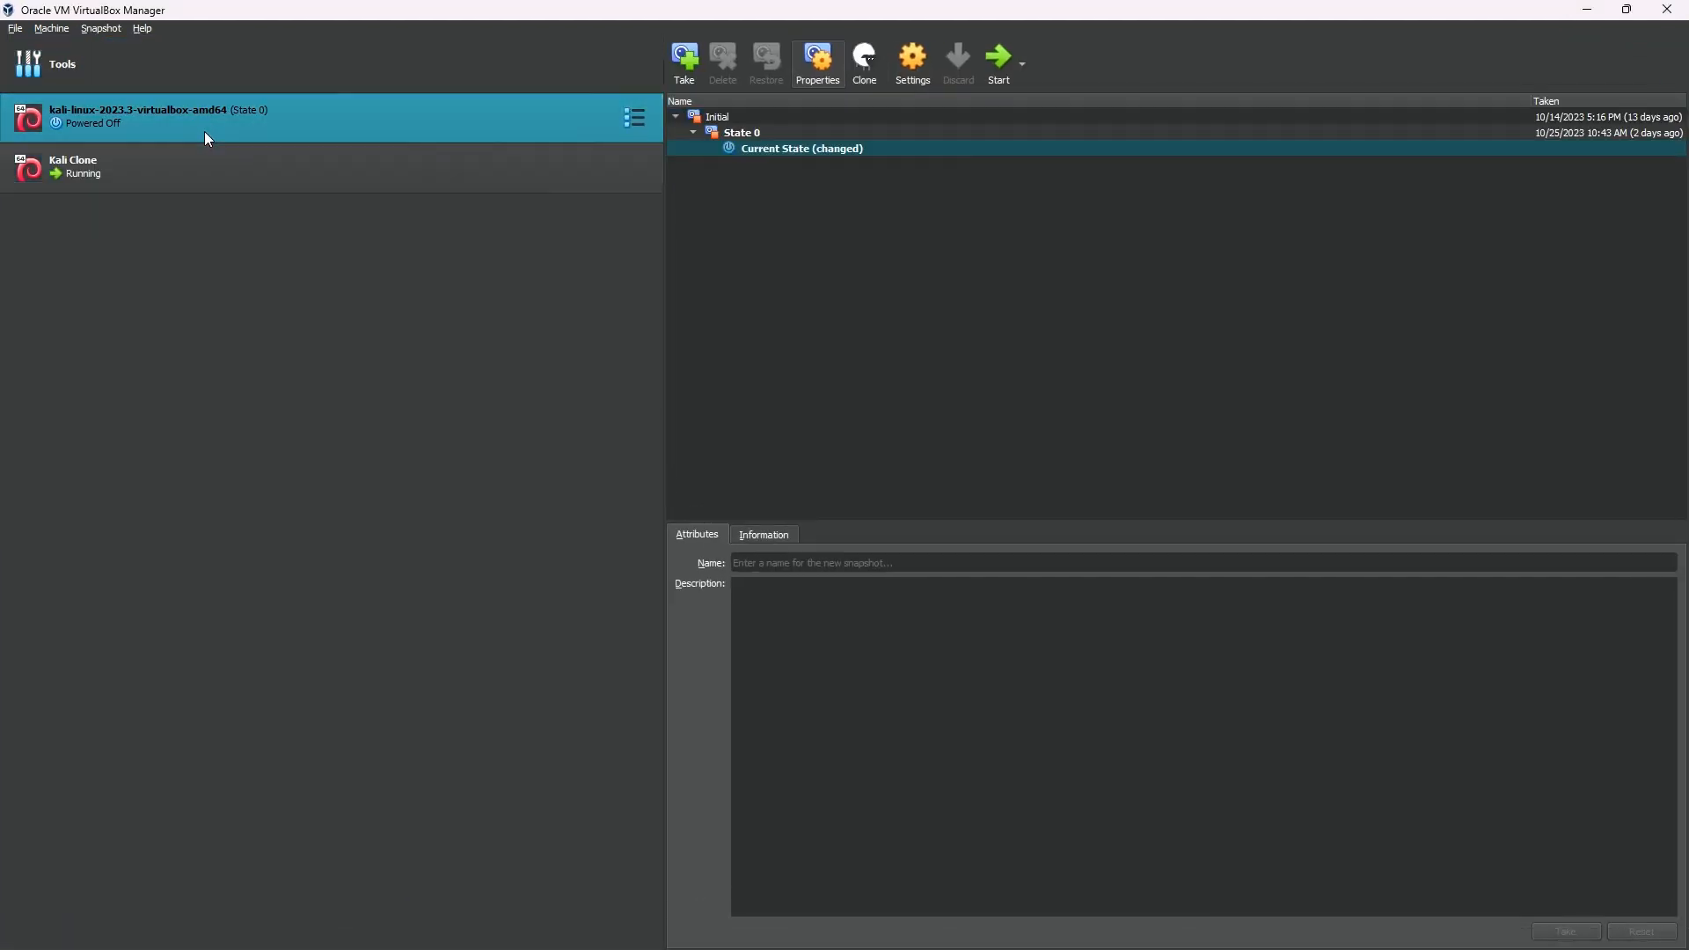
{"action": "left_click", "coordinate": [998, 63]}
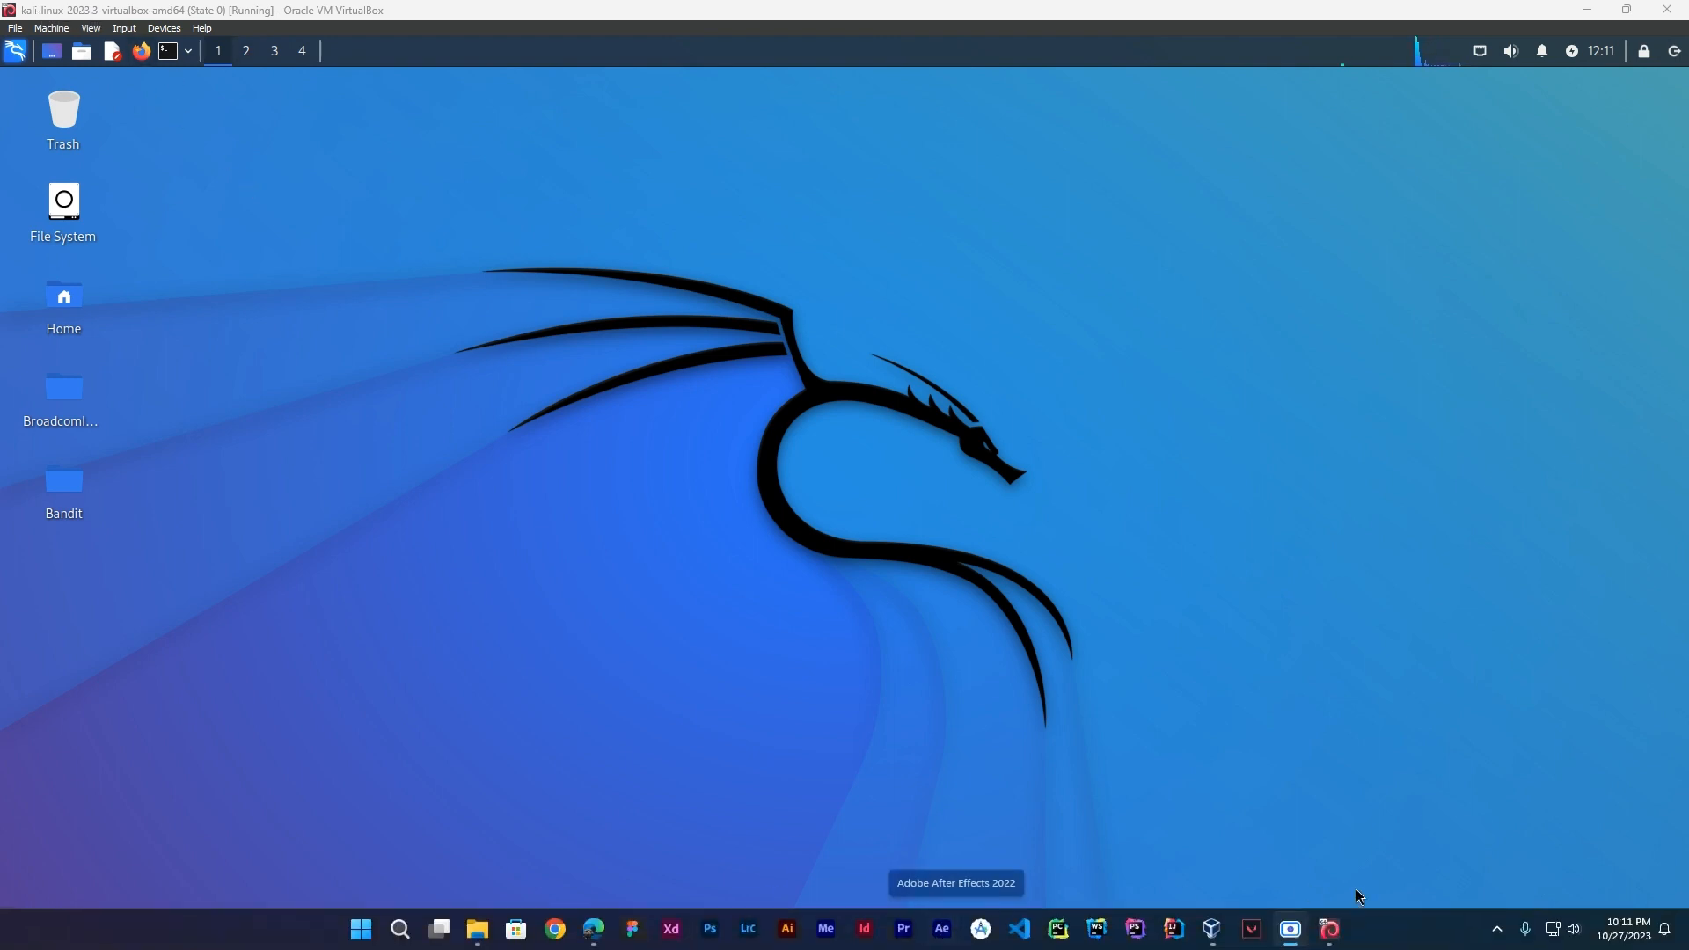
- In the kali-linux-2023.3-virtualbox-amd64 machine, browse from File System to sf_sharedfolder and open Test to check its text
{"action": "mouse_move", "coordinate": [1290, 928]}
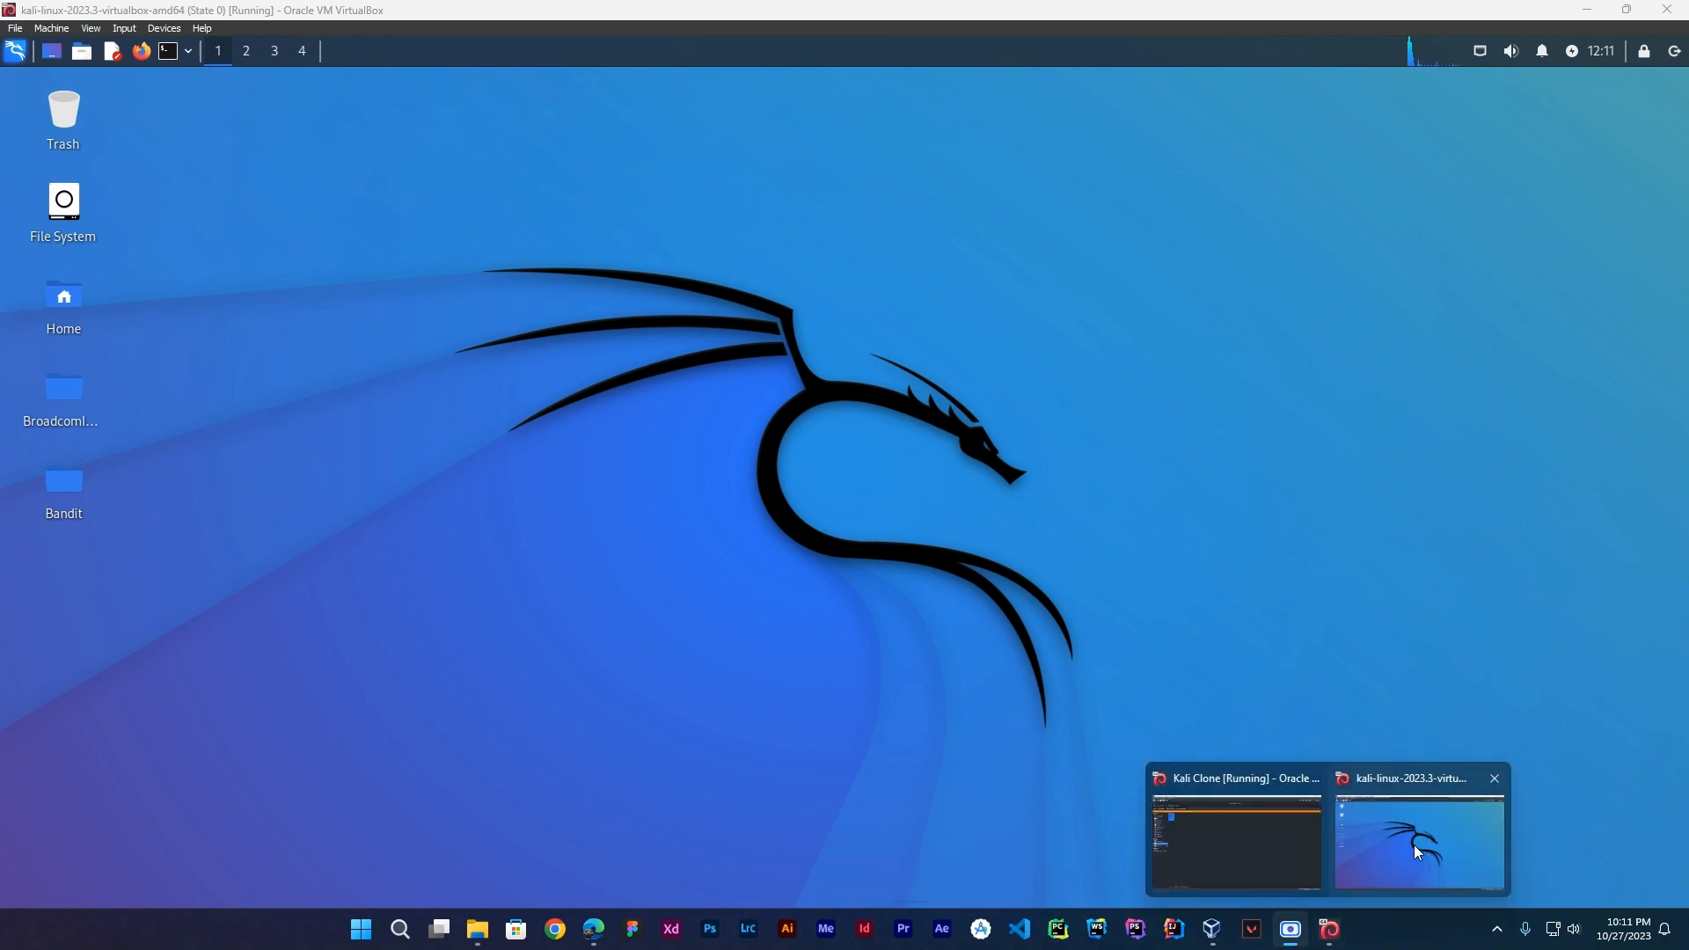
{"action": "mouse_move", "coordinate": [1241, 842]}
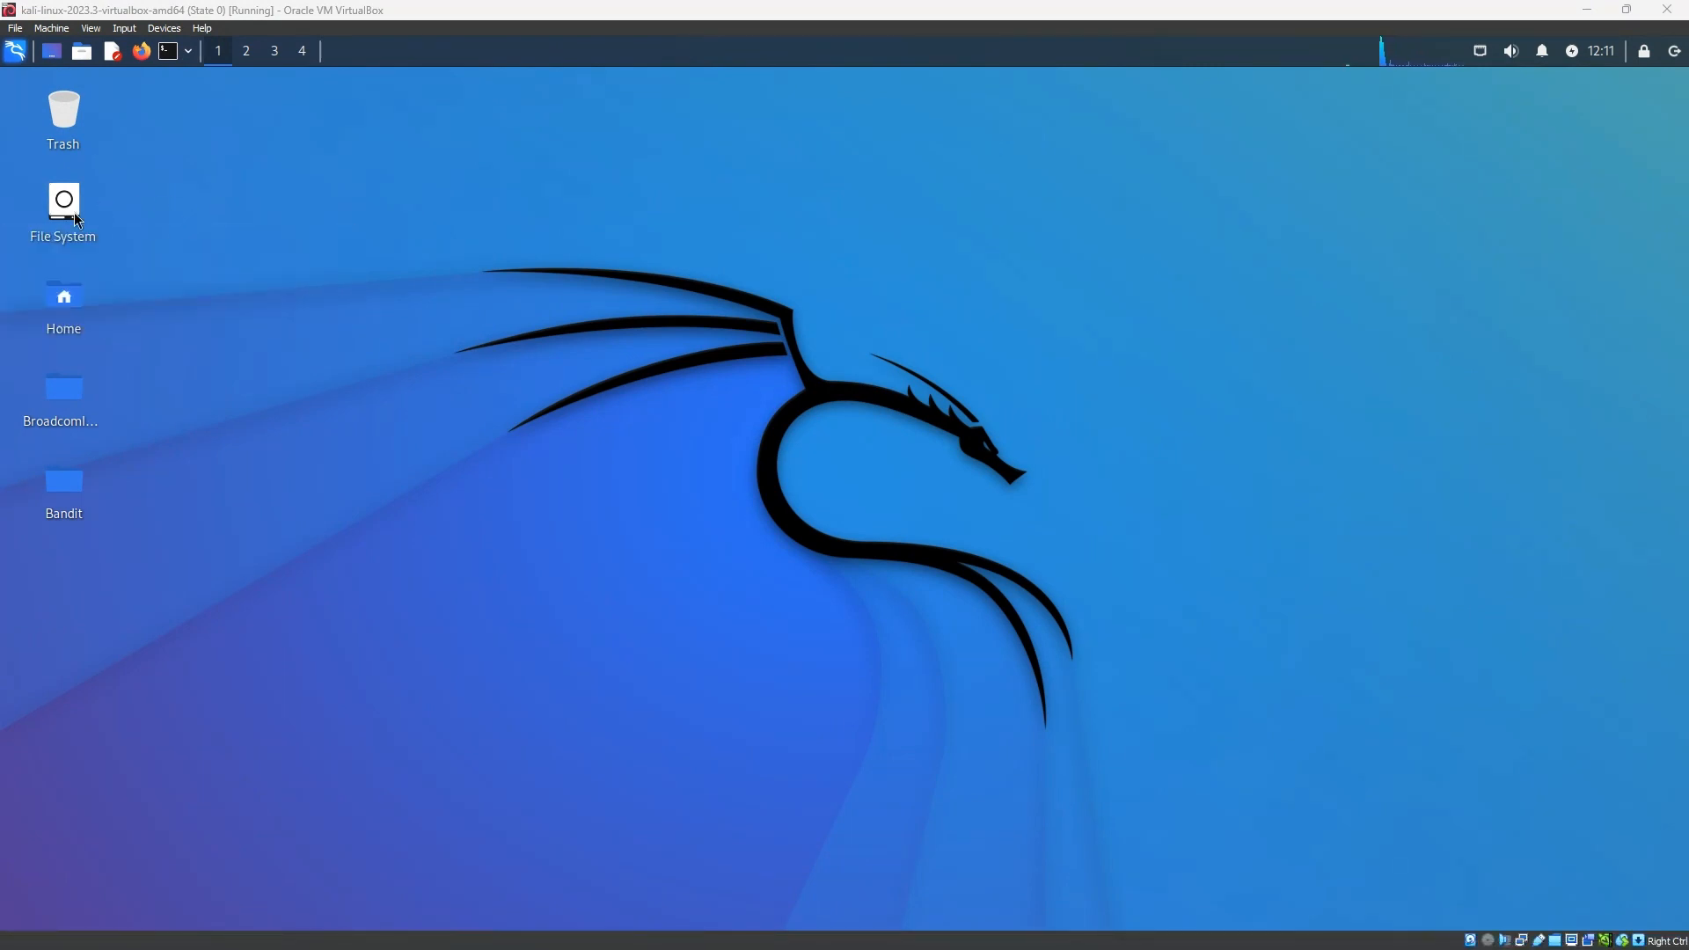
{"action": "double_click", "coordinate": [65, 212]}
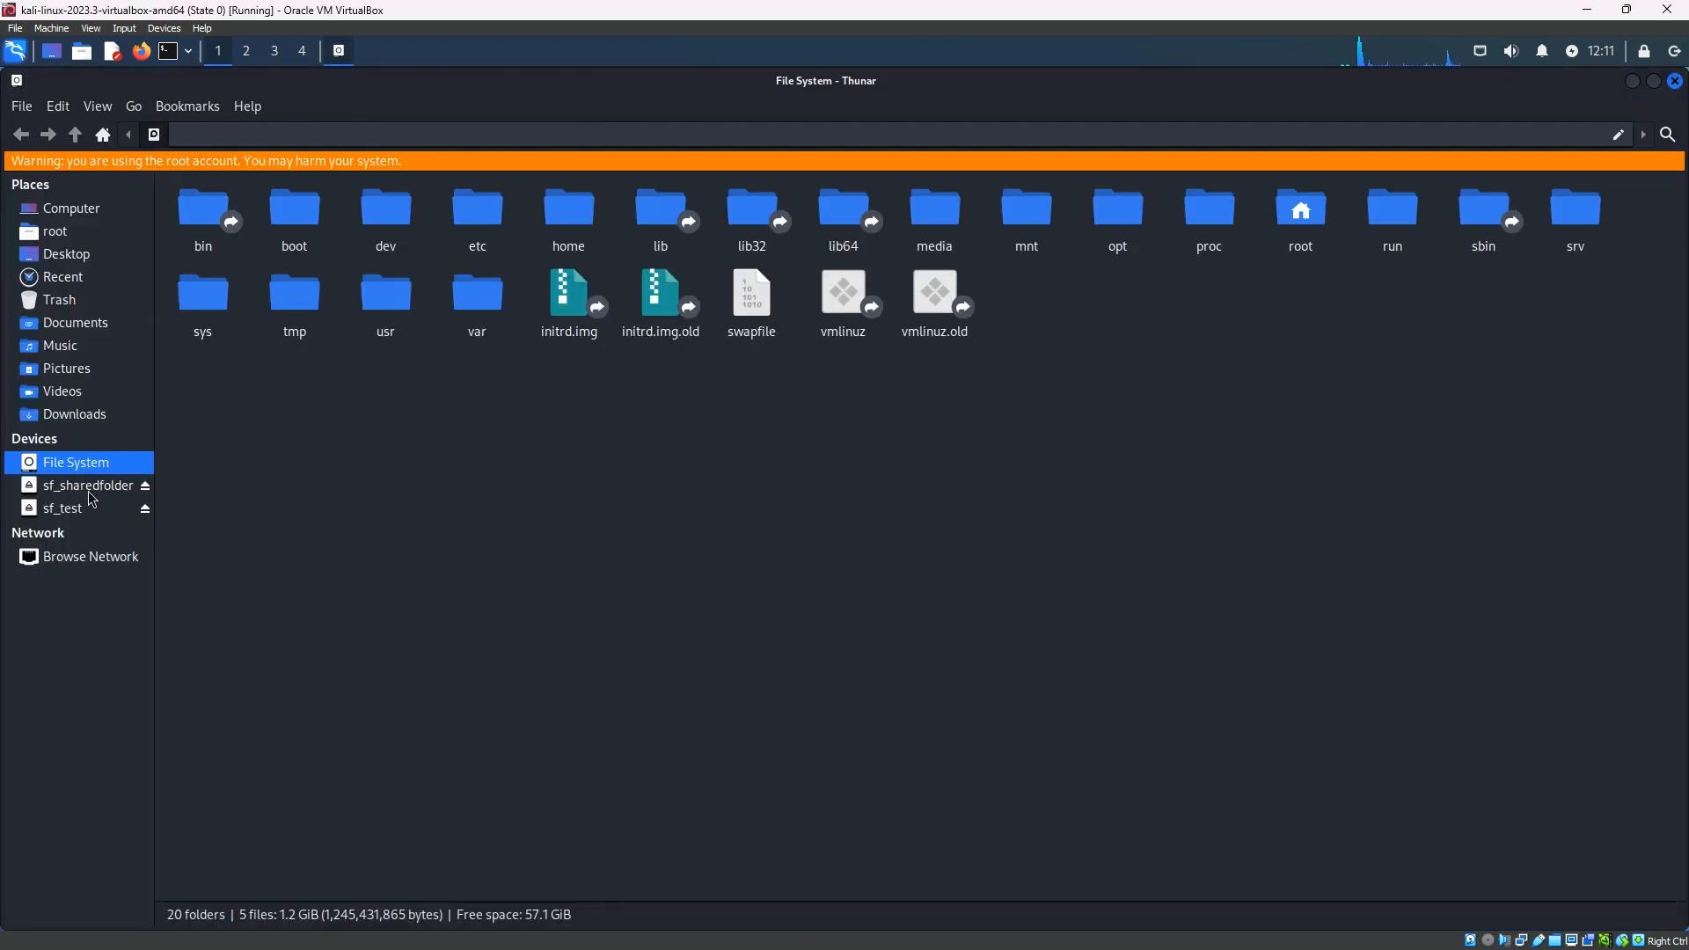
{"action": "left_click", "coordinate": [144, 480]}
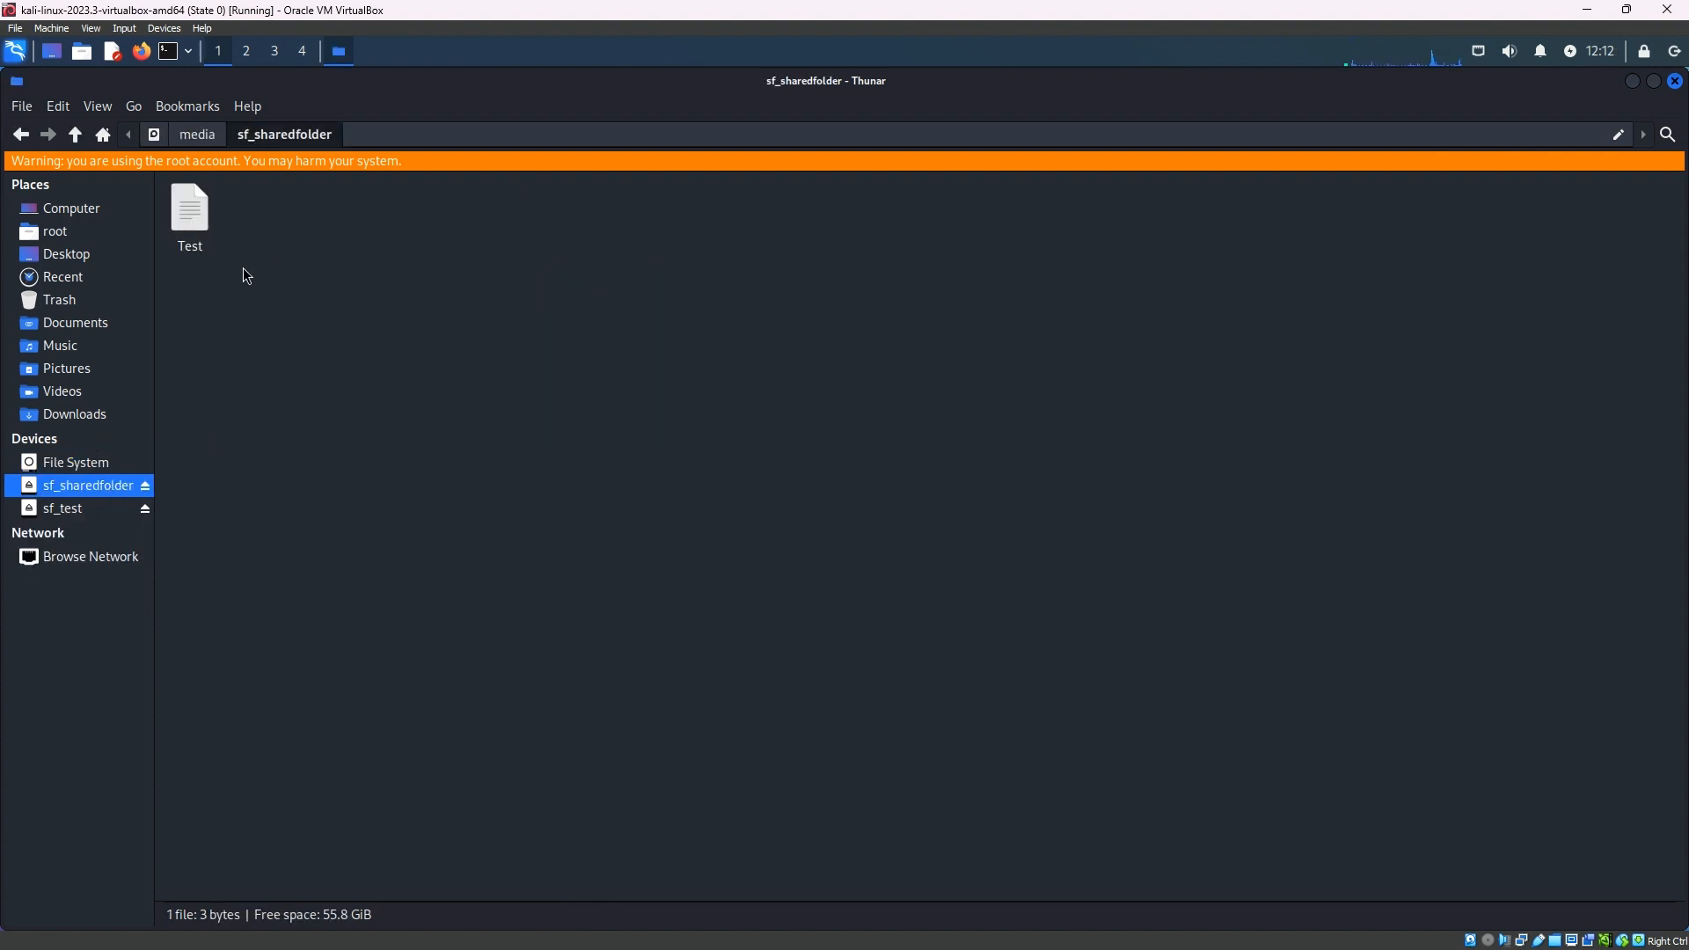
{"action": "double_click", "coordinate": [201, 230]}
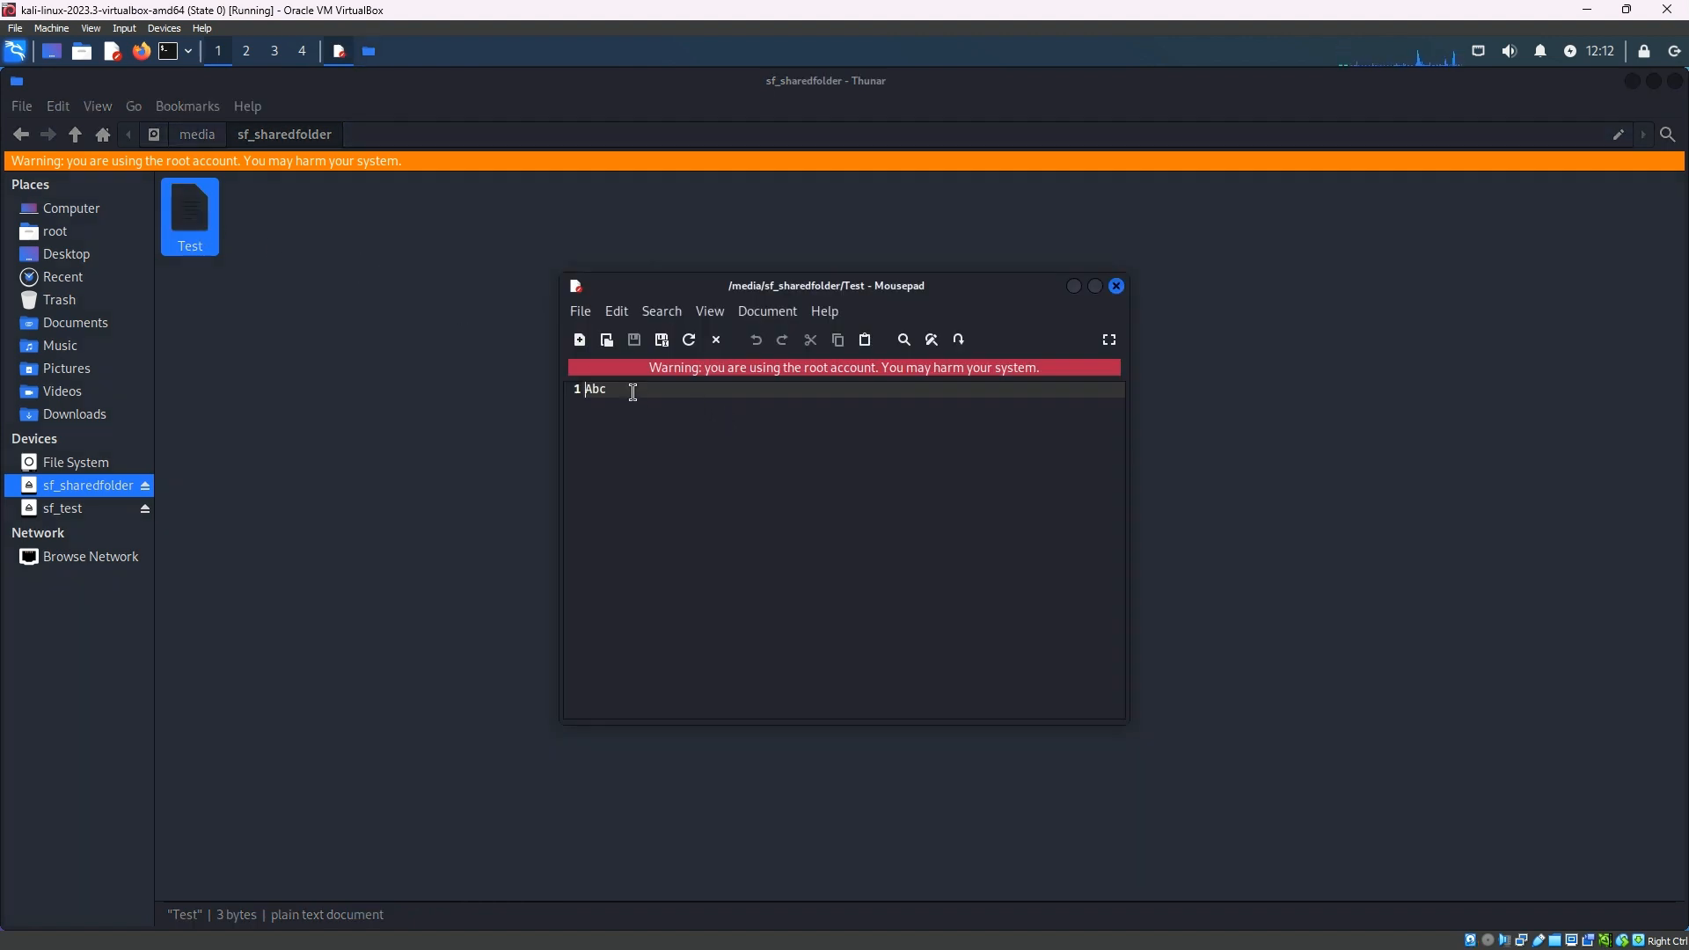
{"action": "key", "text": "ctrl+a"}
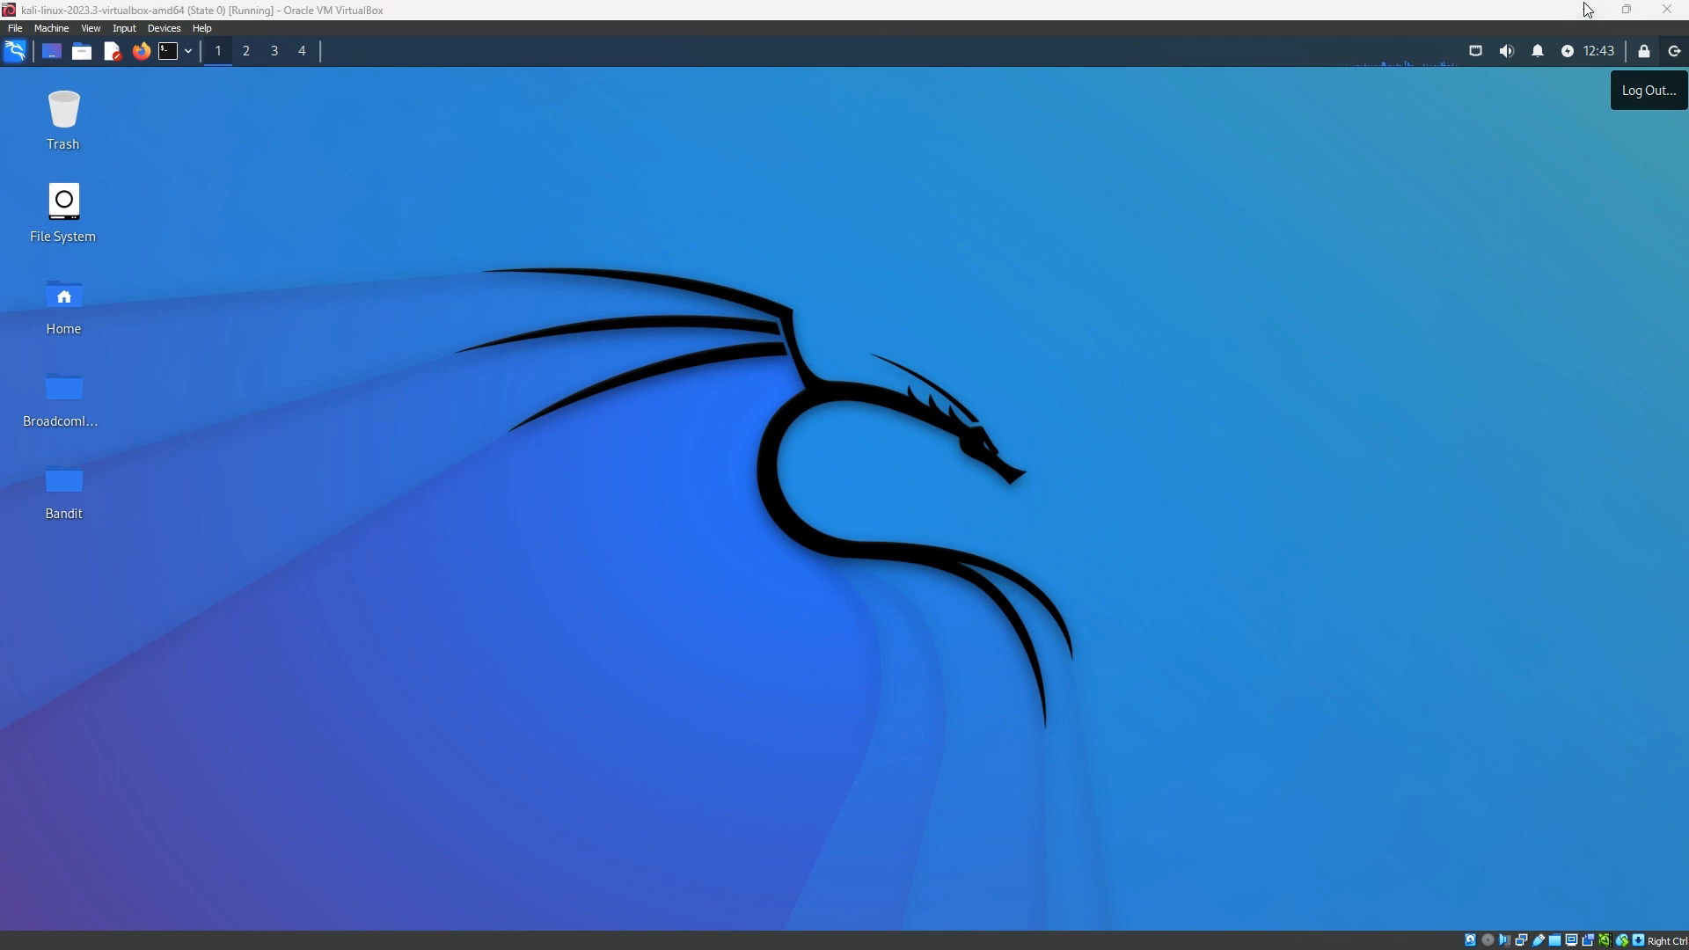
- Switch to the Windows desktop and copy New Empty File.txt from there into sharedfolder
{"action": "left_click", "coordinate": [1588, 9]}
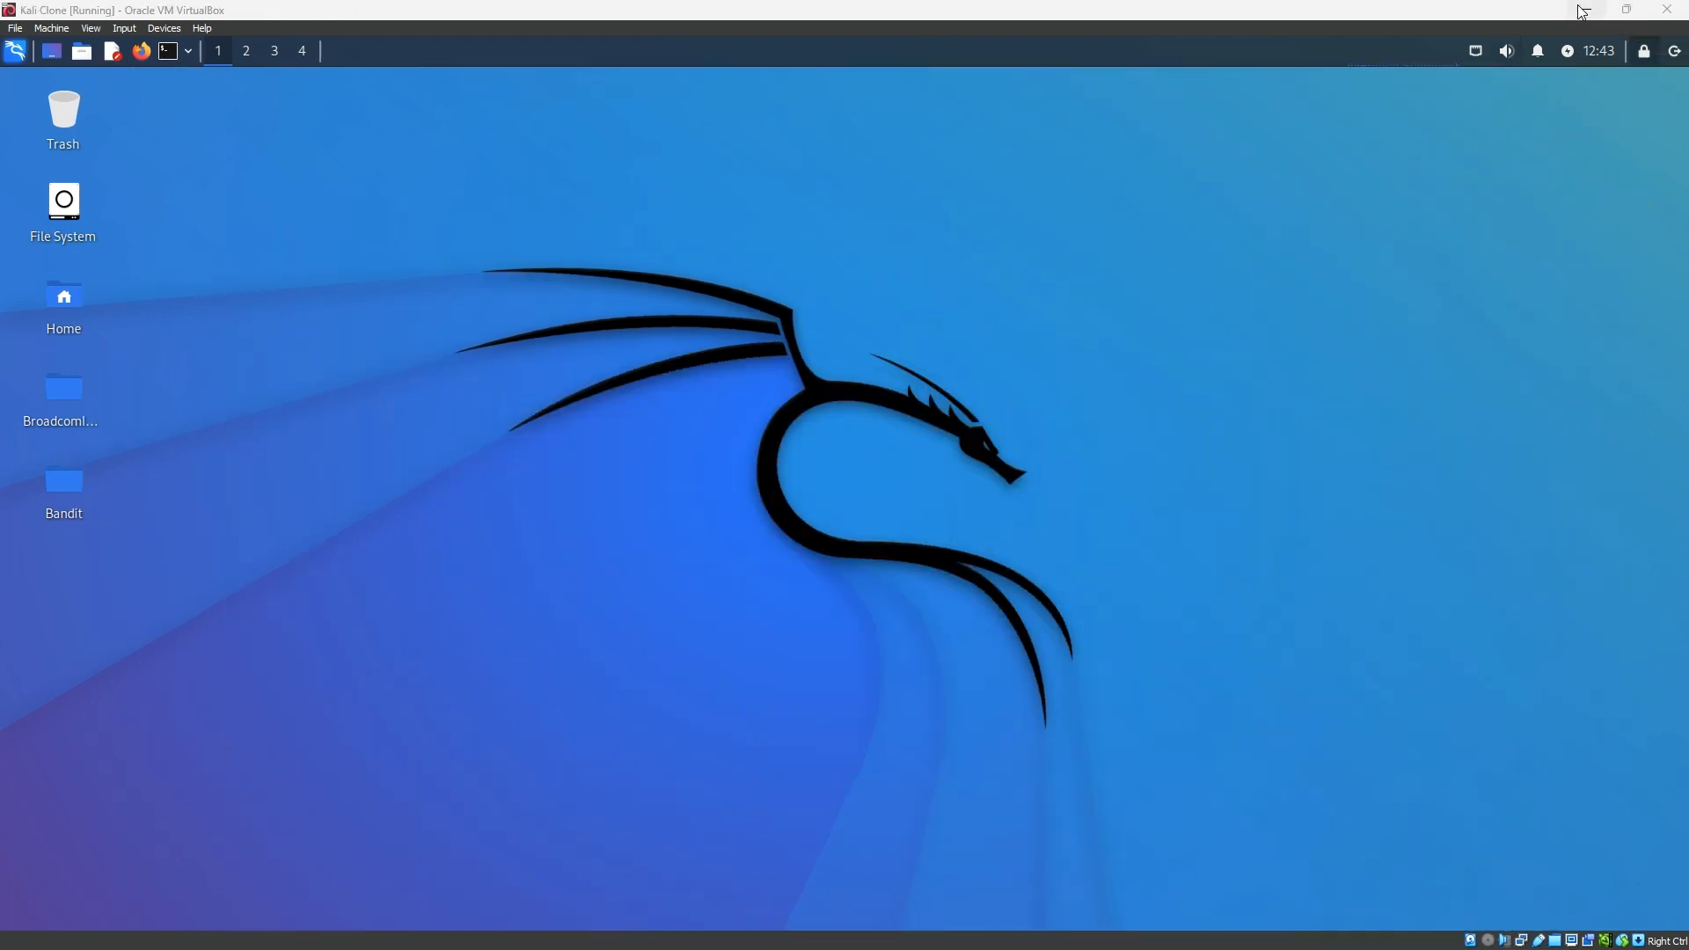
{"action": "left_click", "coordinate": [1588, 8]}
{"action": "left_click", "coordinate": [1583, 15]}
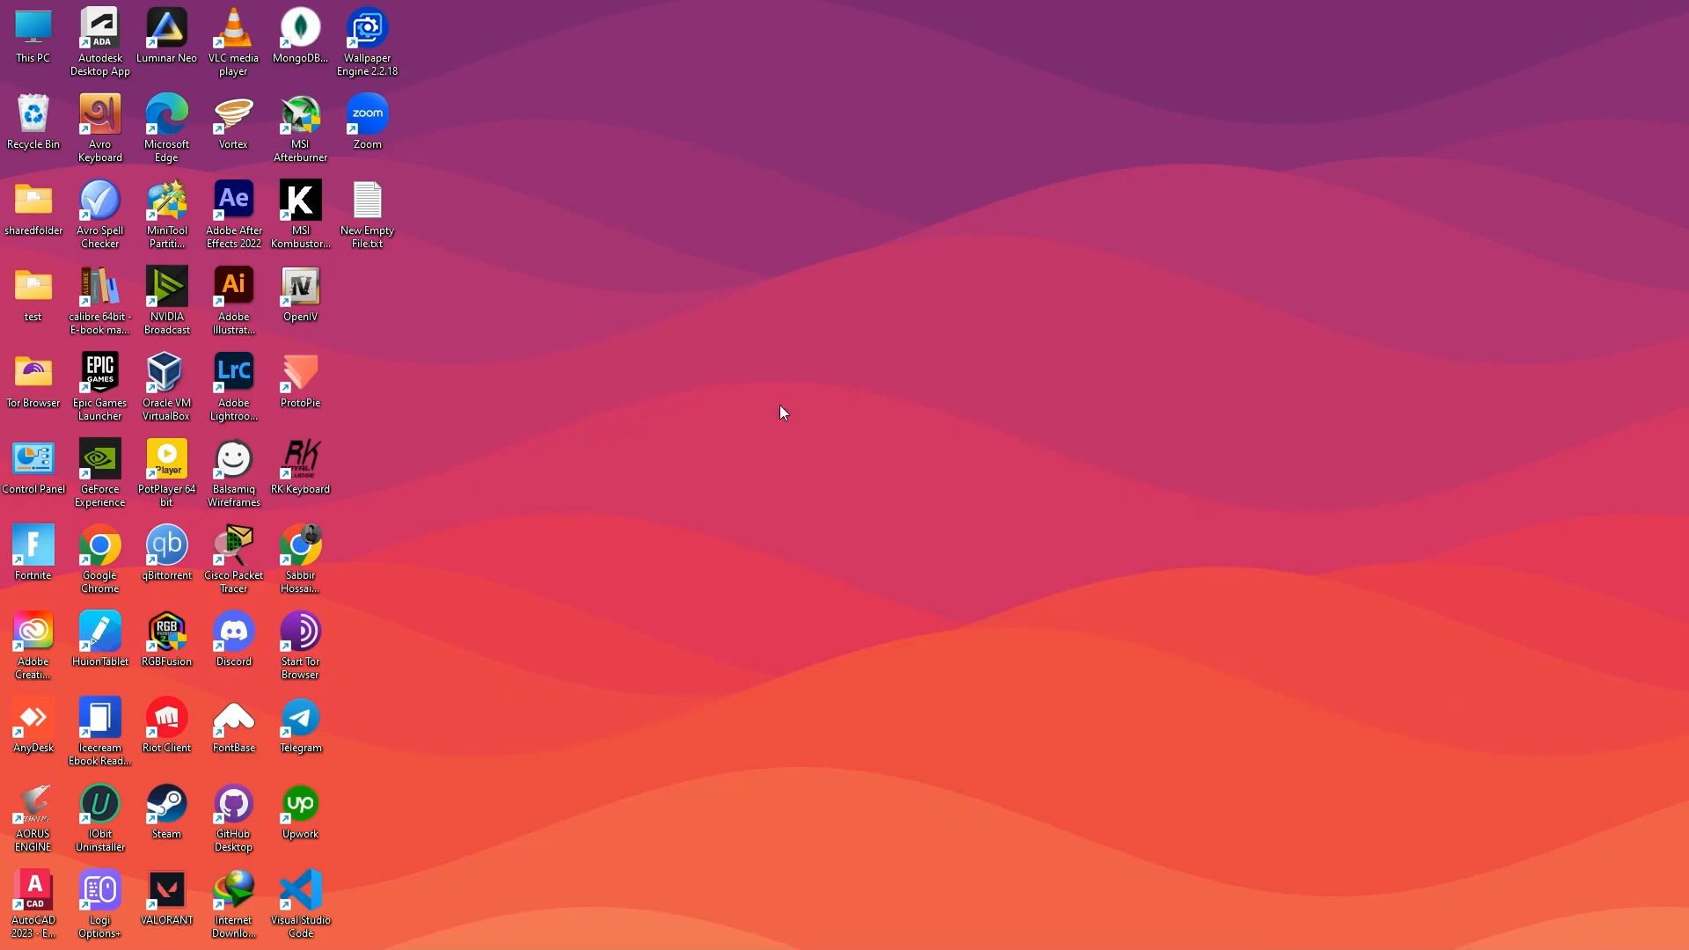
{"action": "right_click", "coordinate": [377, 215]}
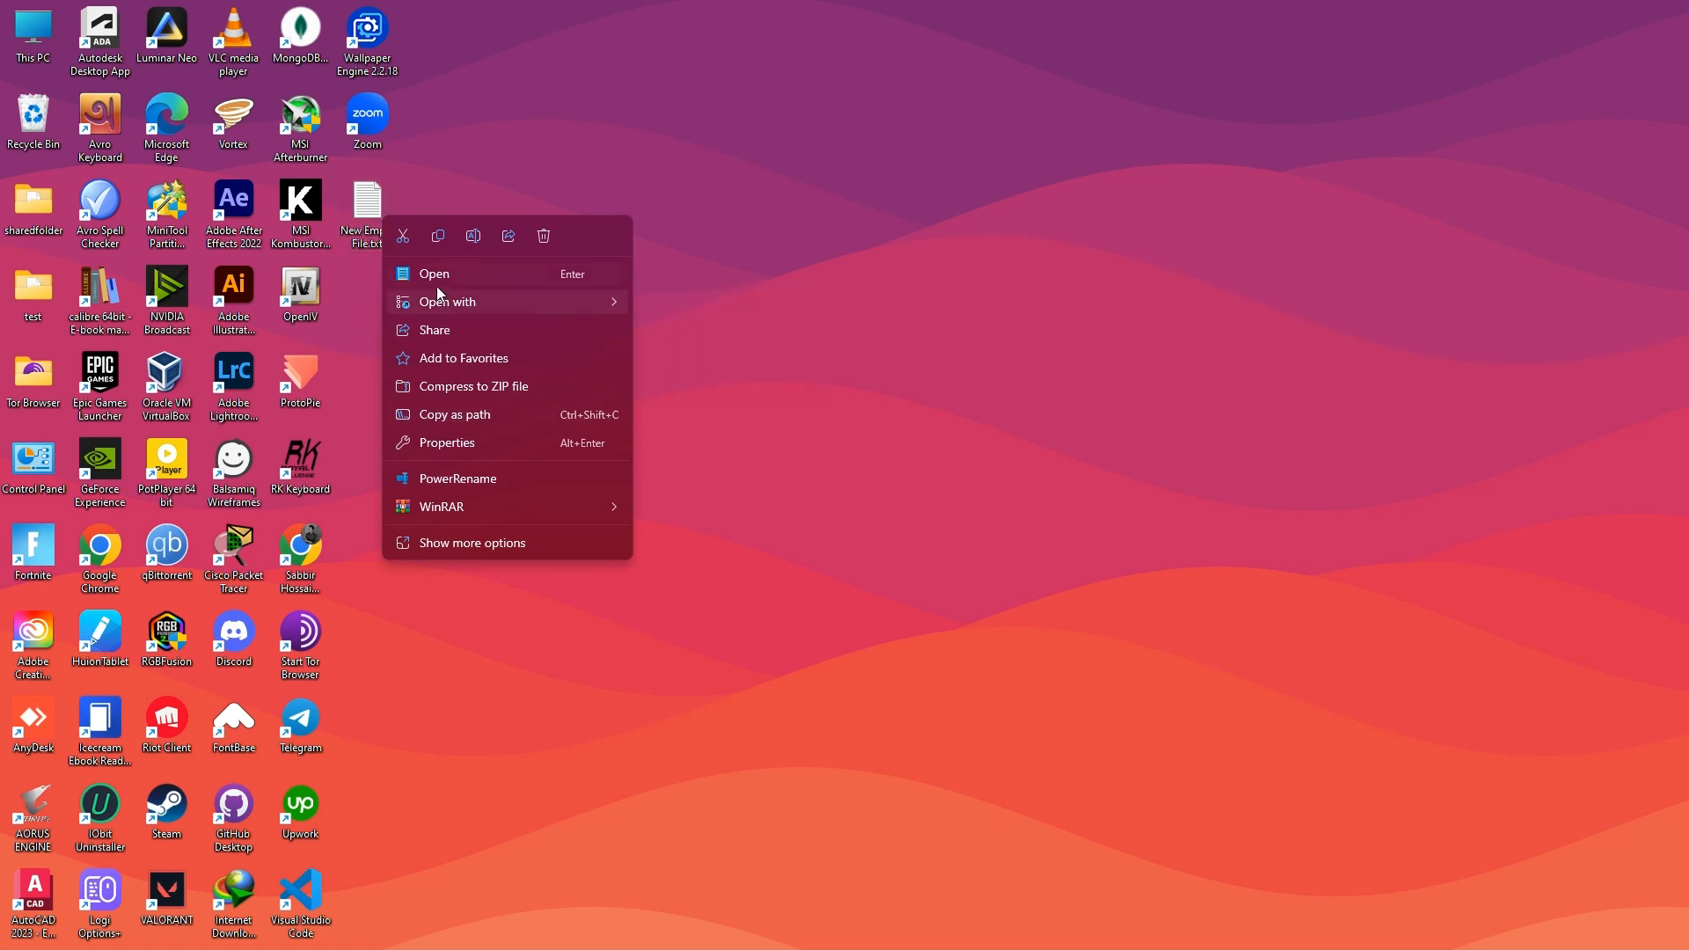
{"action": "left_click", "coordinate": [438, 236]}
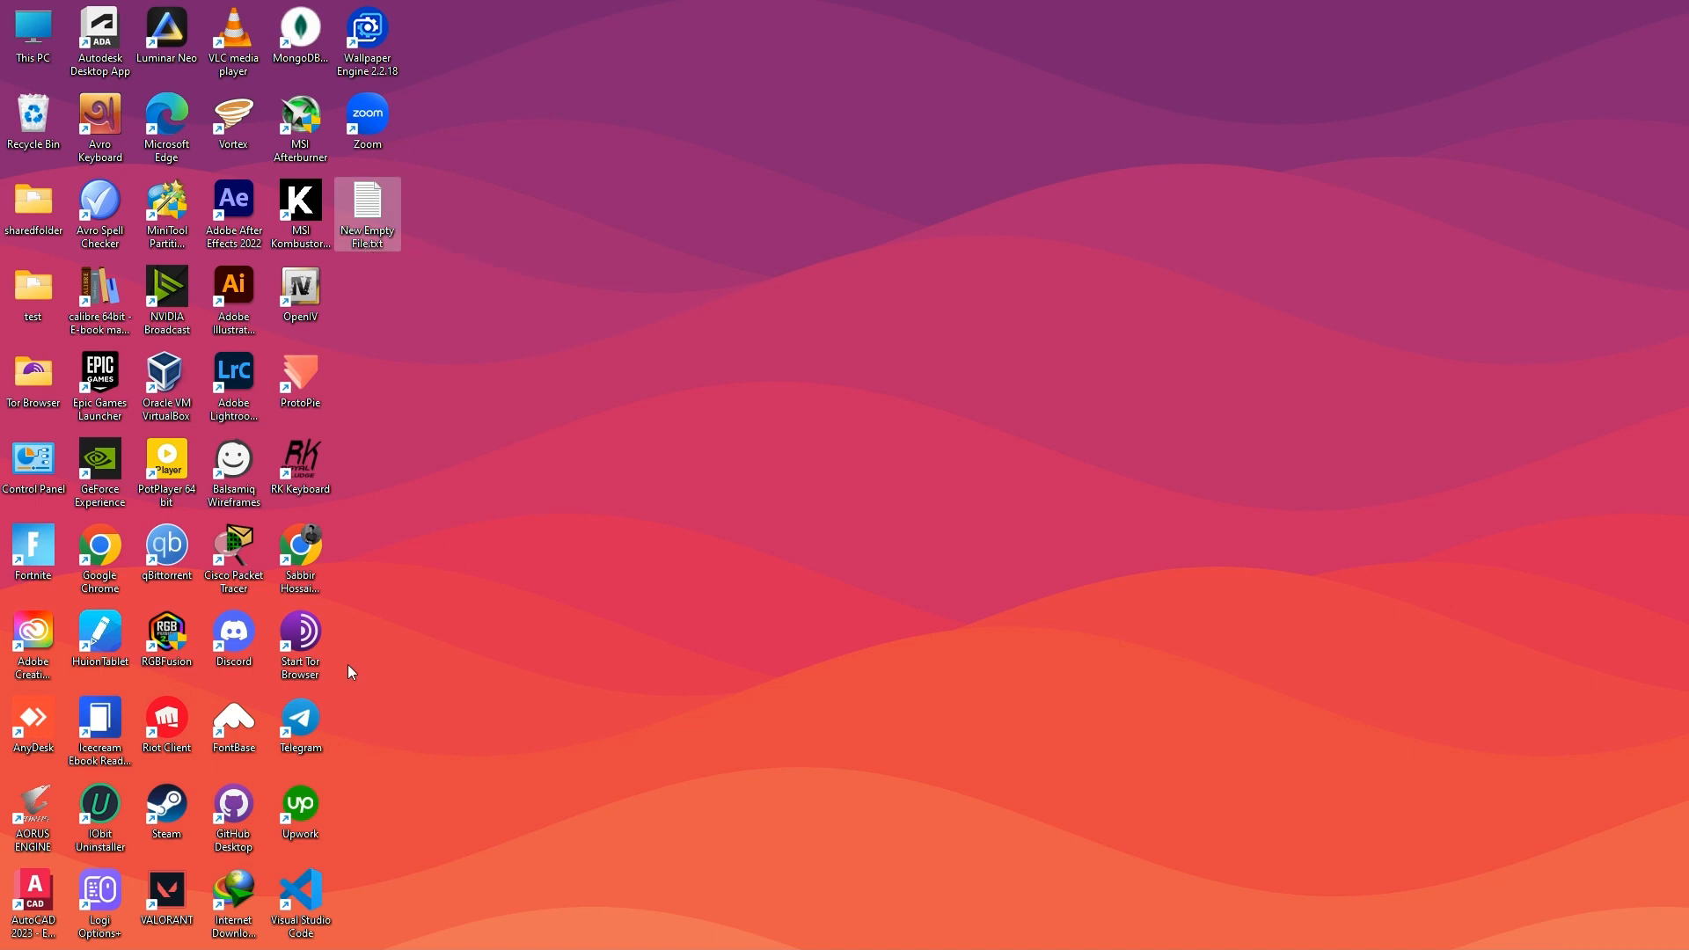
{"action": "double_click", "coordinate": [33, 207]}
{"action": "right_click", "coordinate": [453, 261]}
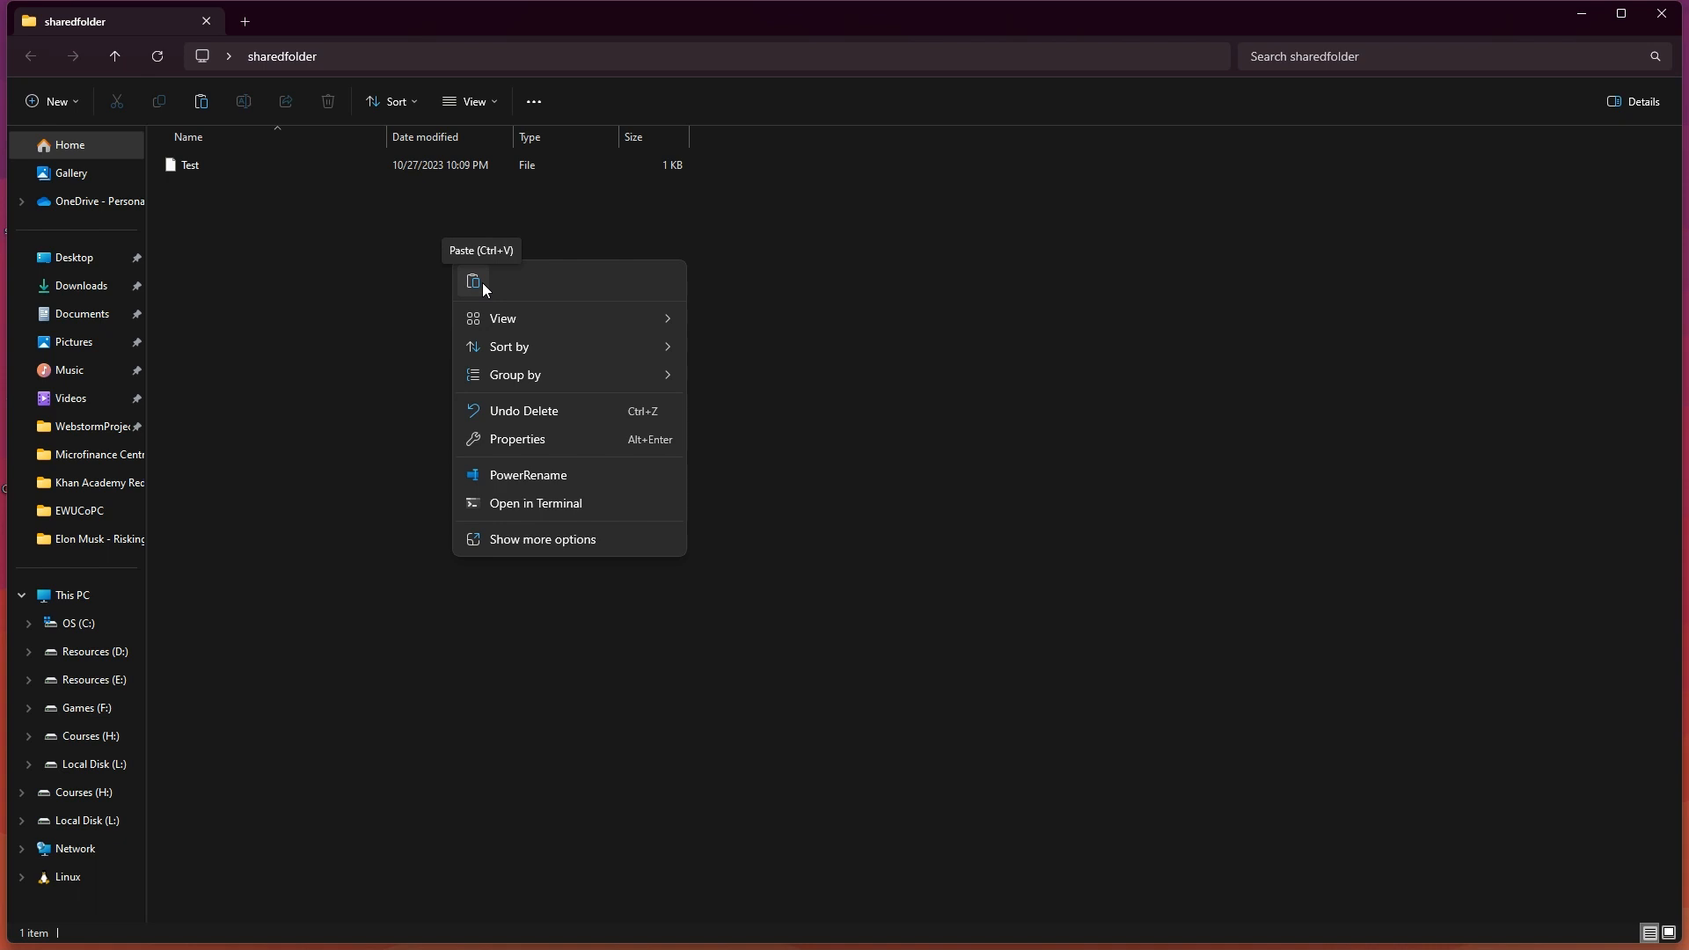
{"action": "left_click", "coordinate": [482, 282]}
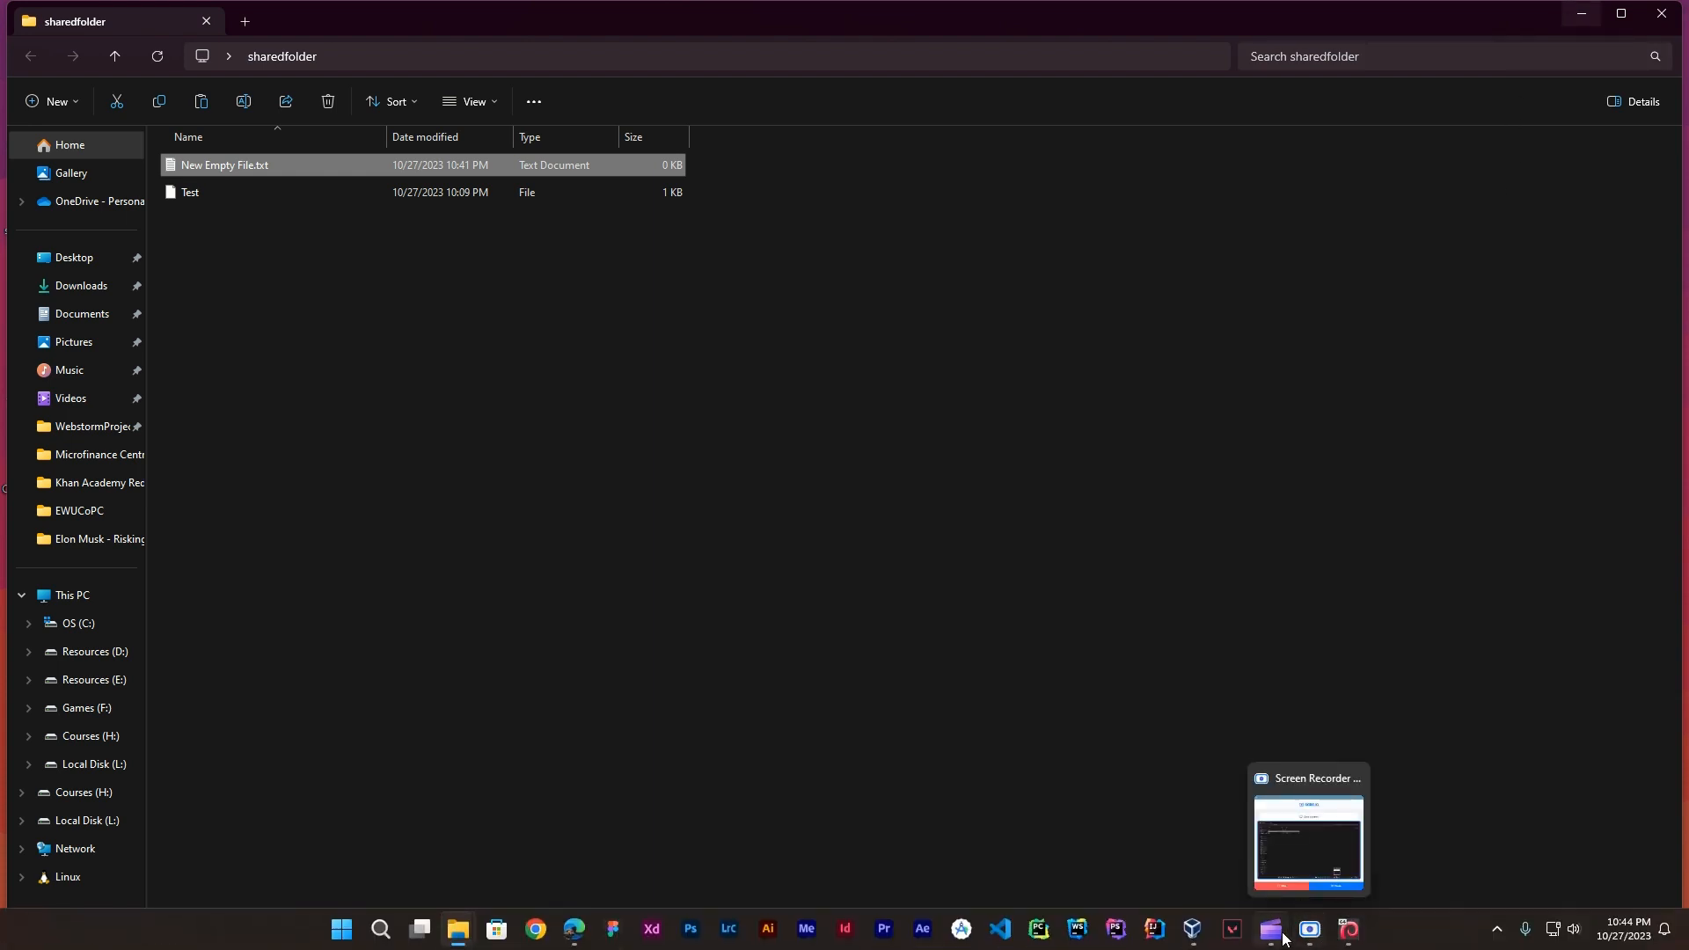
- Switch to the Kali Clone machine and open sf_sharedfolder from File System to check for the copied file
{"action": "mouse_move", "coordinate": [1351, 931]}
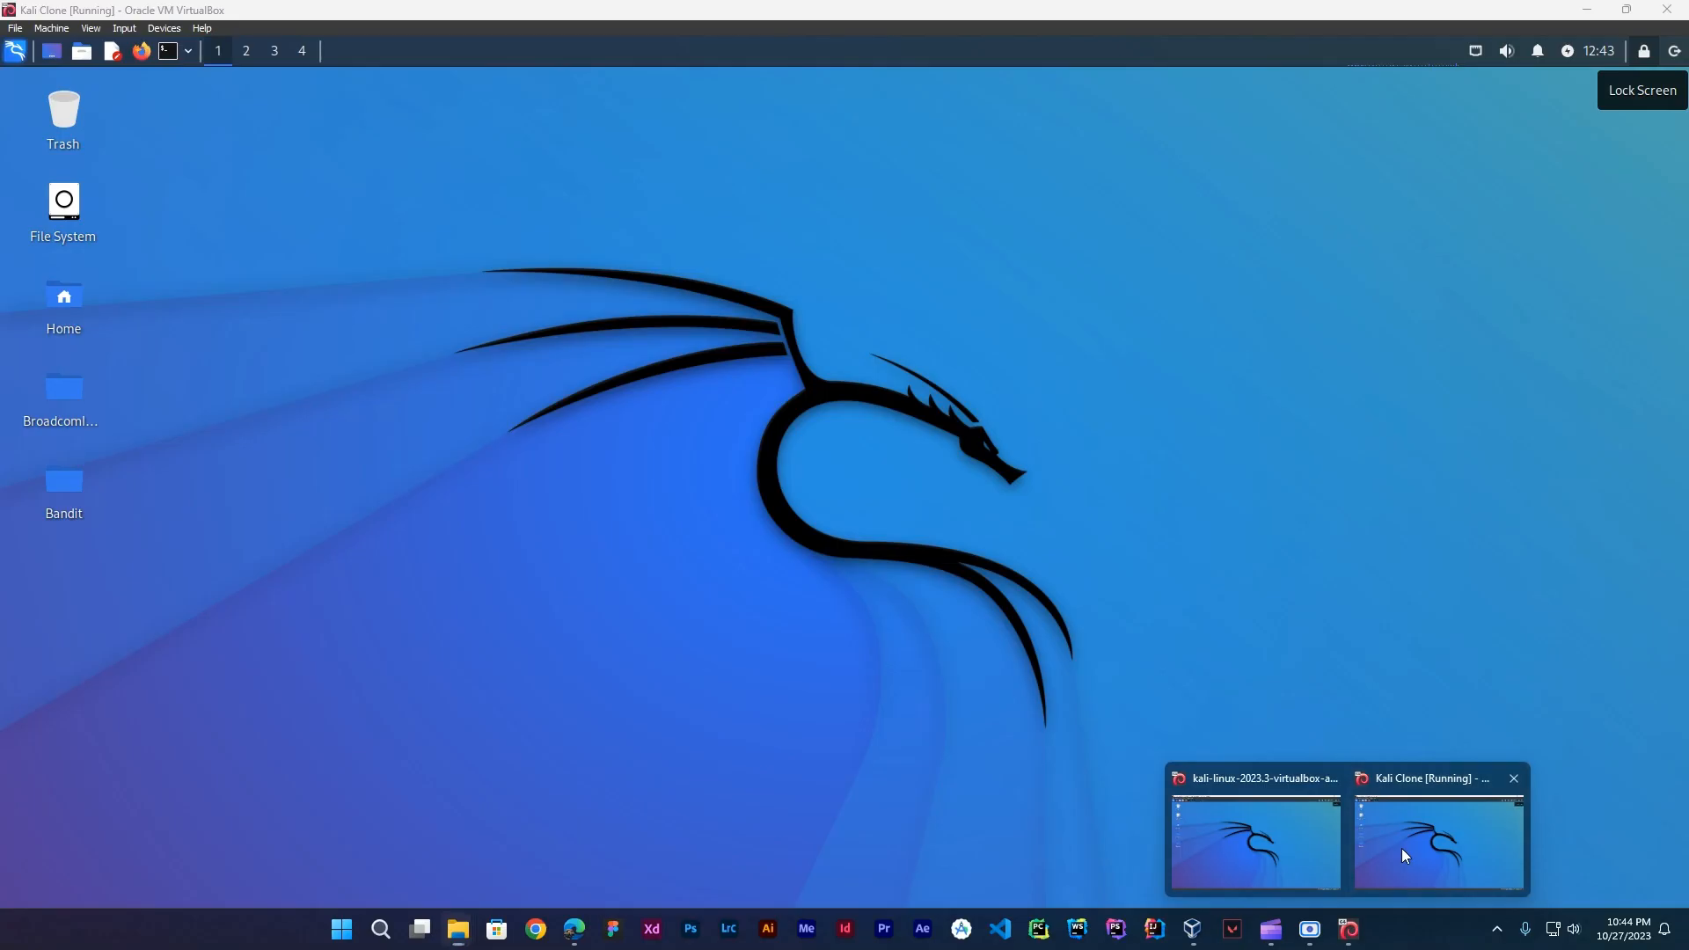
{"action": "left_click", "coordinate": [1401, 849]}
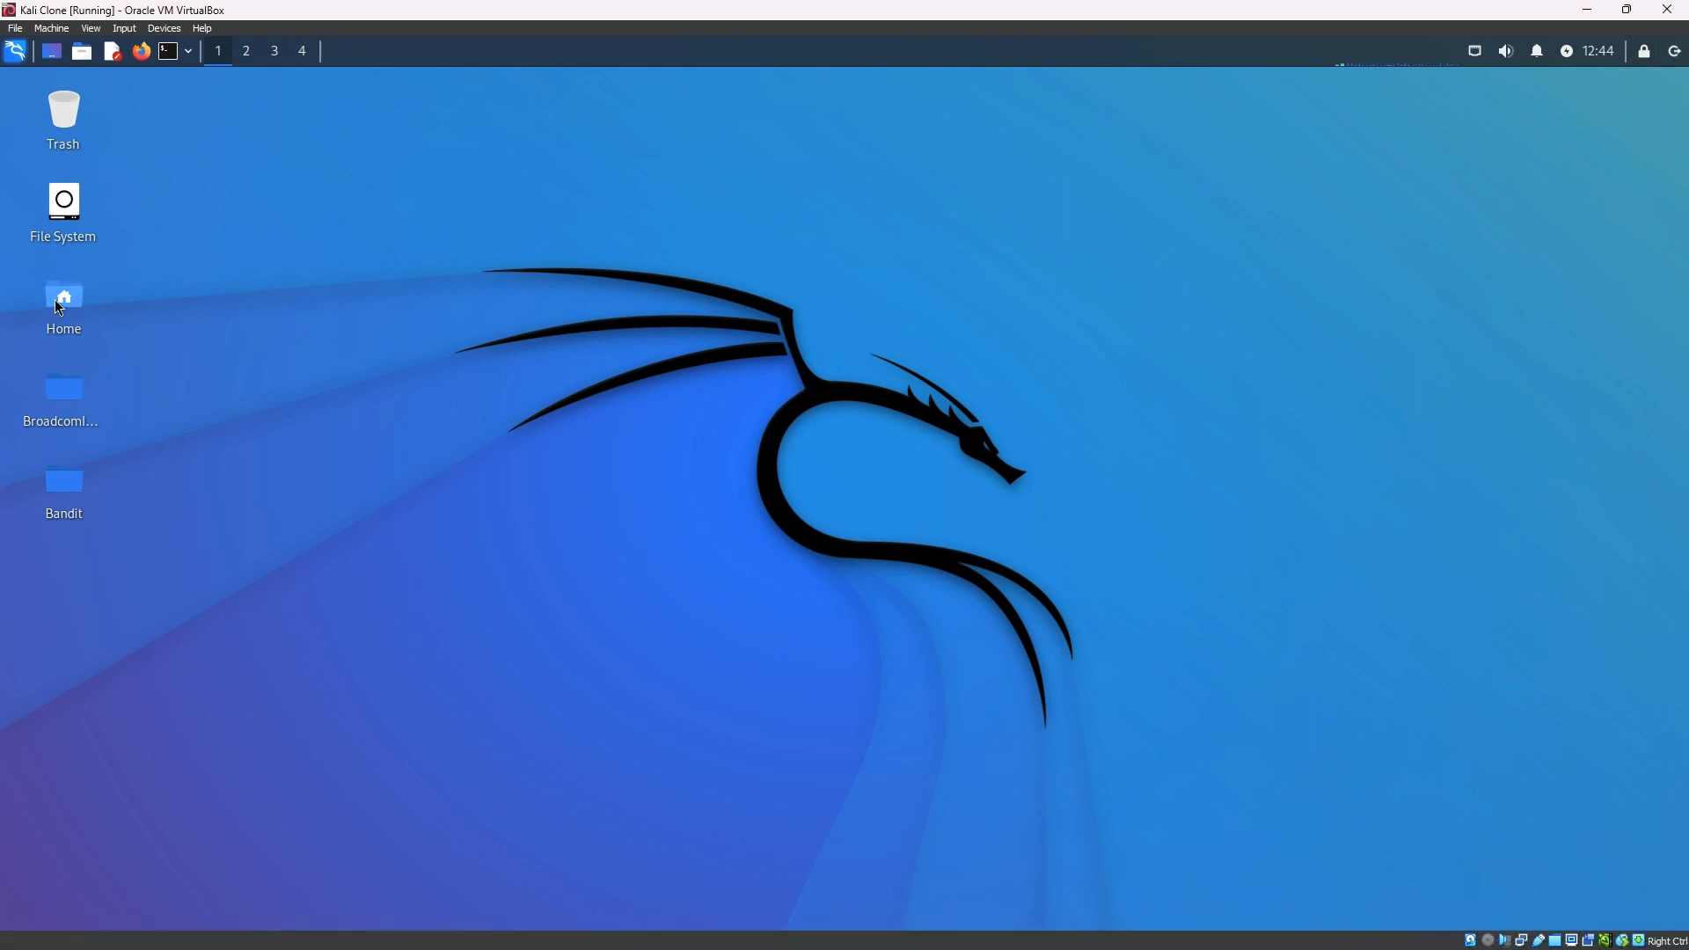
{"action": "left_click", "coordinate": [81, 60]}
{"action": "double_click", "coordinate": [64, 200]}
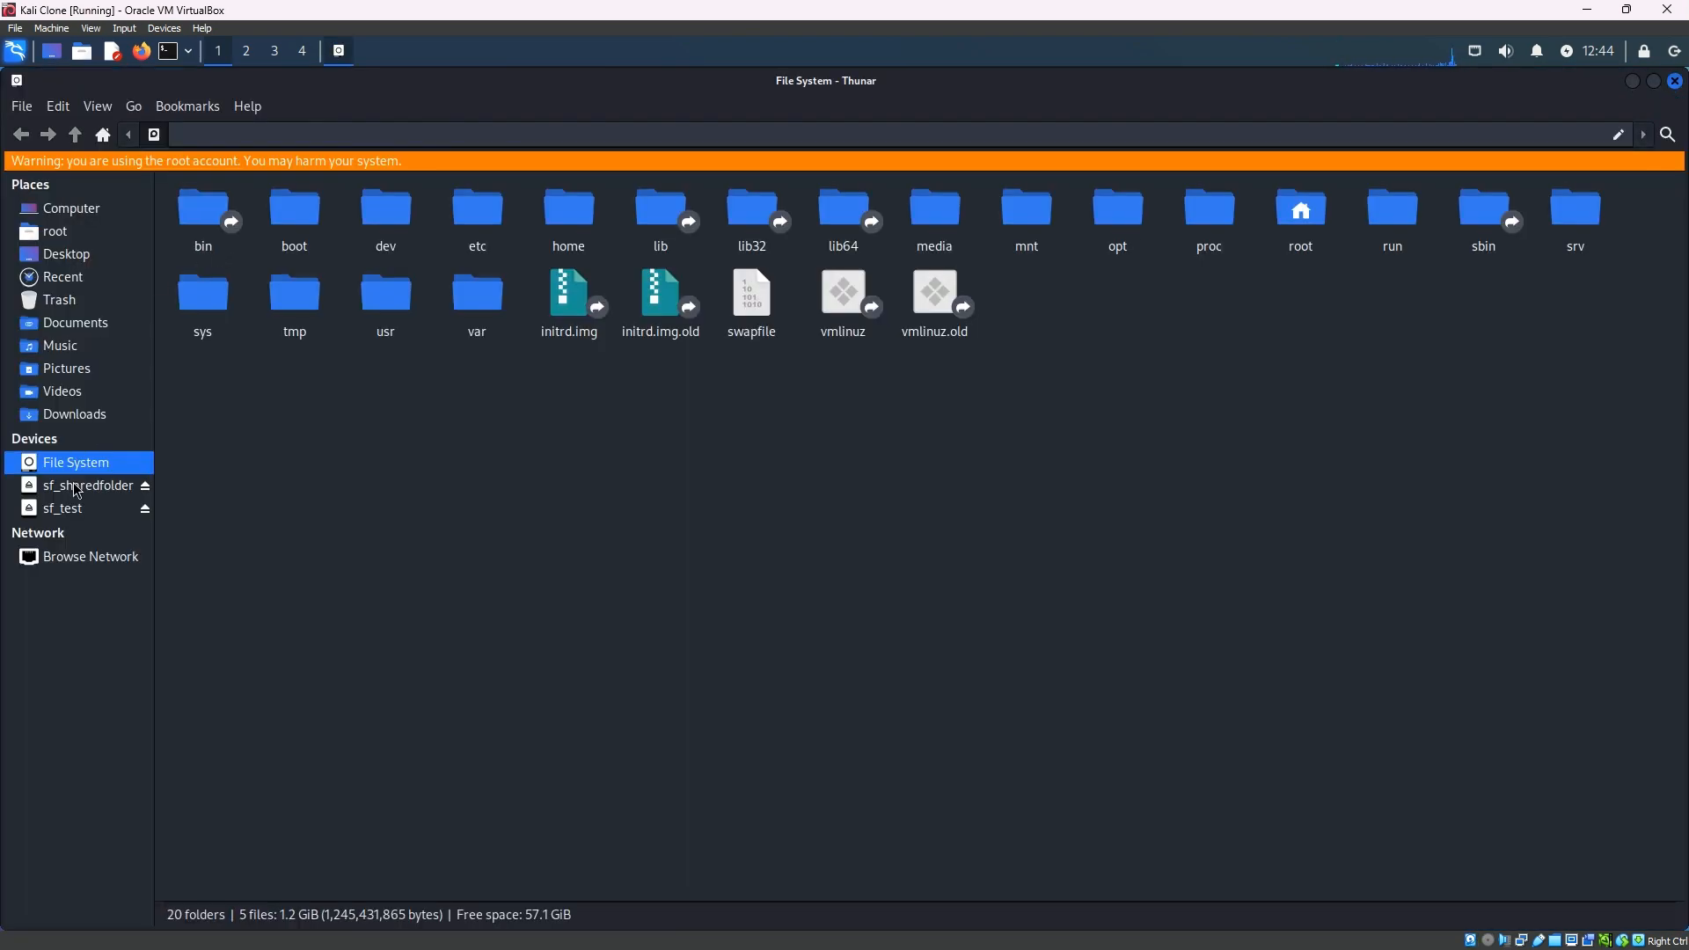
{"action": "left_click", "coordinate": [76, 488]}
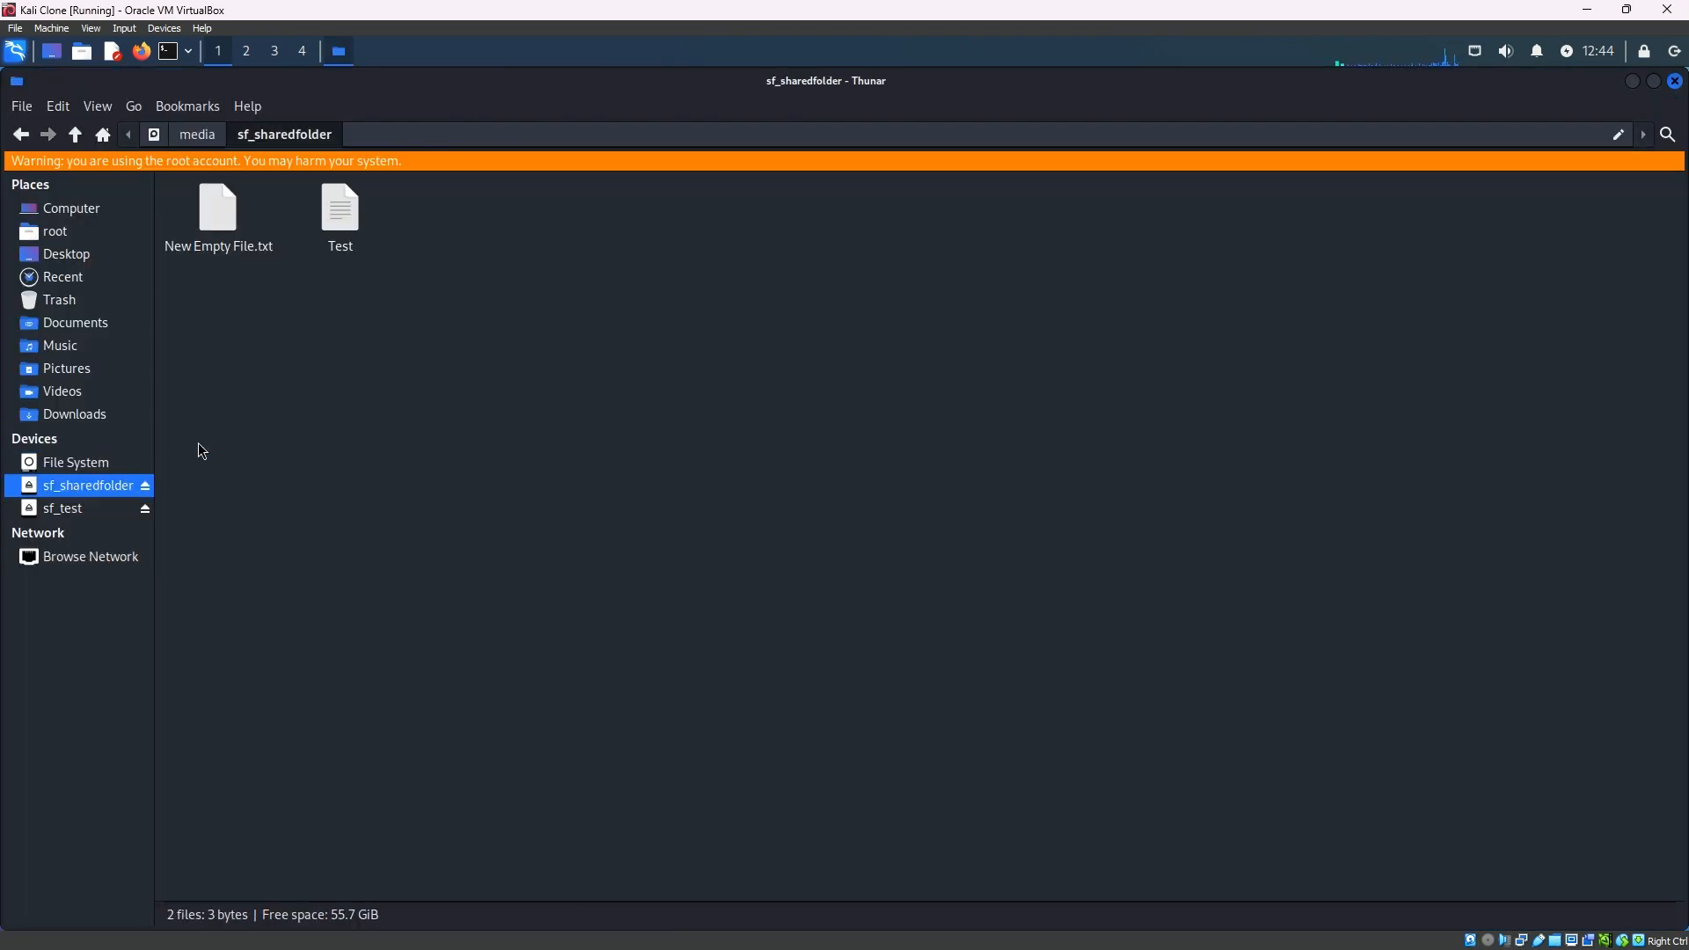